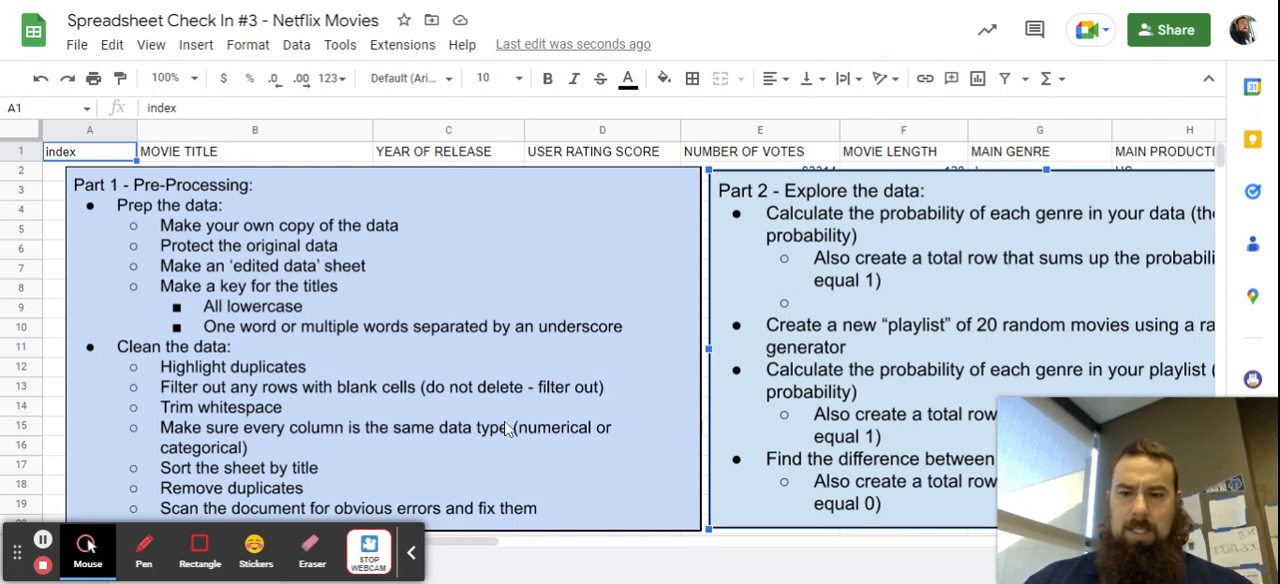
Nudge the Part 2 instructions box slightly to the right and the Part 1 instructions box slightly upward.
click(745, 289)
mouse_move(745, 289)
mouse_down()
mouse_move(543, 277)
mouse_move(750, 289)
mouse_up()
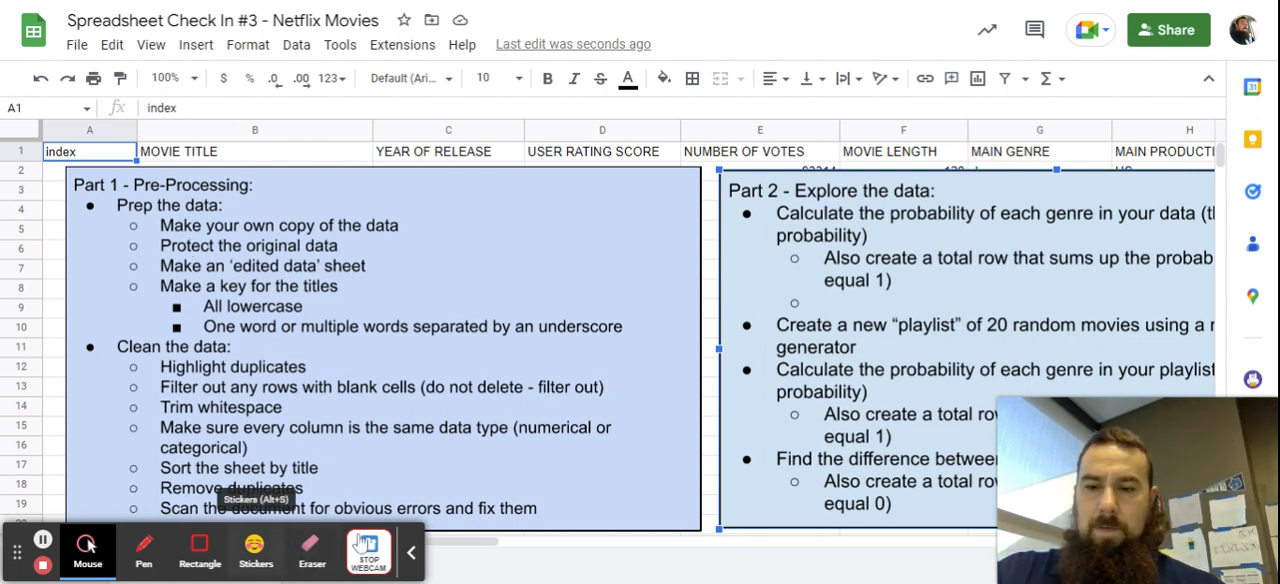
click(411, 552)
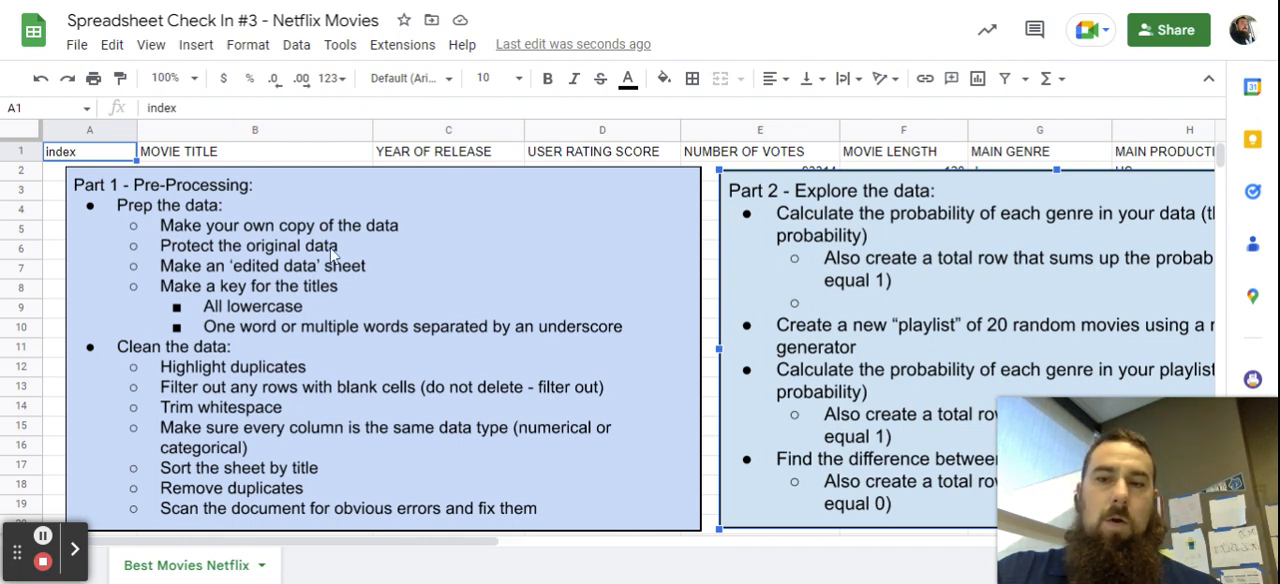
click(460, 305)
click(386, 431)
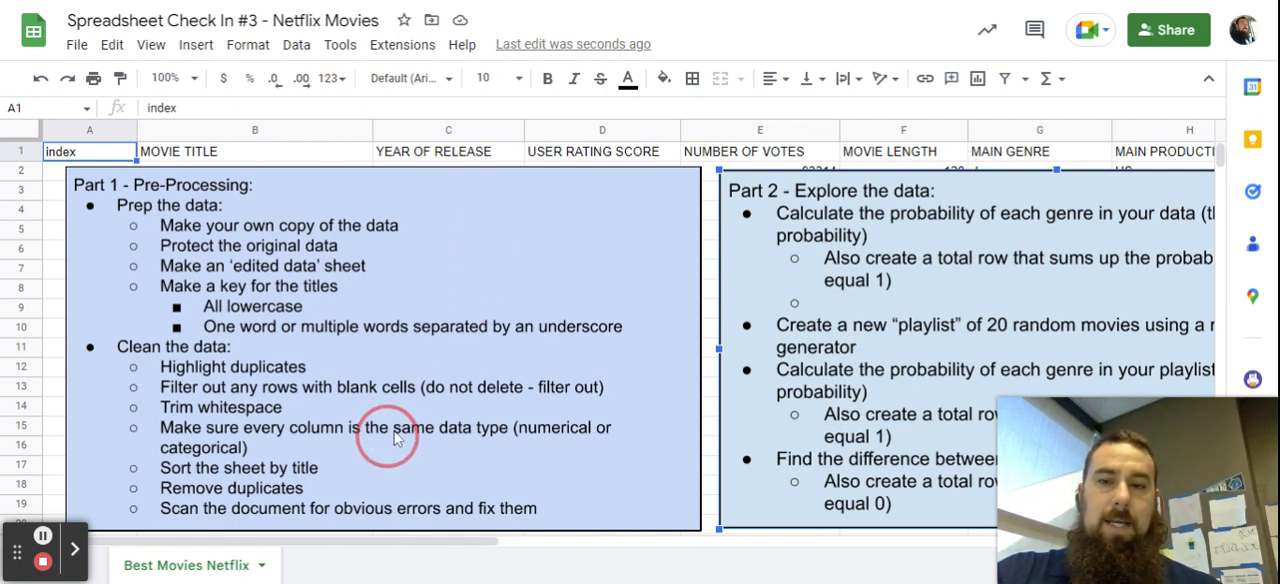
mouse_move(522, 255)
mouse_down()
mouse_move(500, 325)
mouse_move(557, 583)
mouse_move(672, 583)
mouse_move(600, 457)
mouse_move(586, 237)
mouse_move(598, 241)
mouse_up()
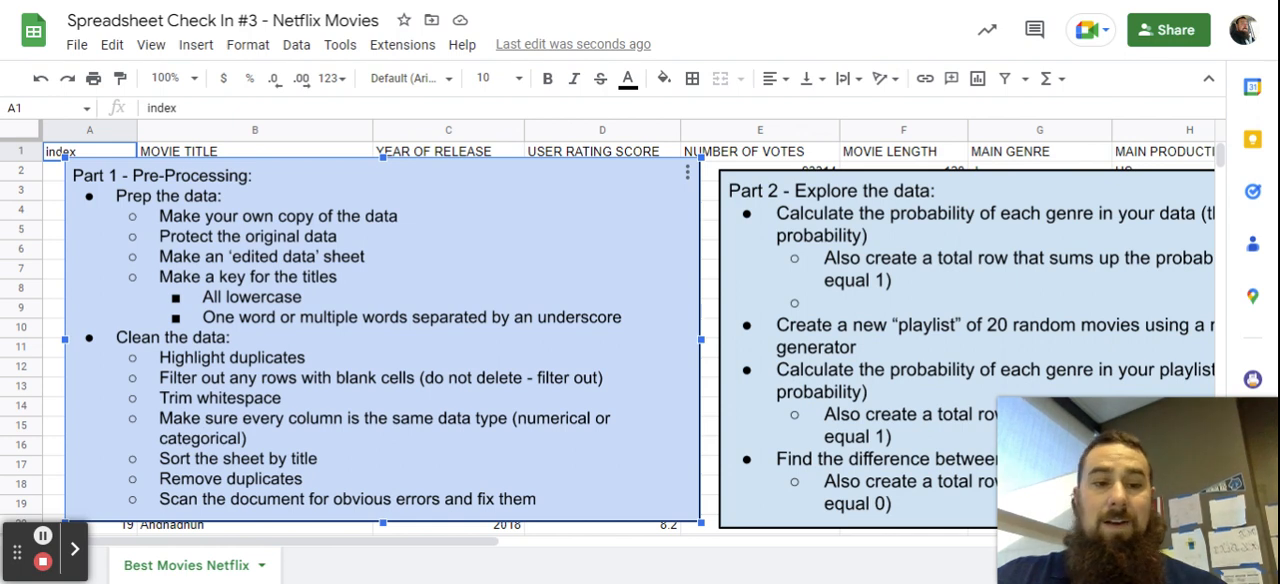
Duplicate the Best Movies Netflix sheet and rename the copy as Edited Data.
click(261, 567)
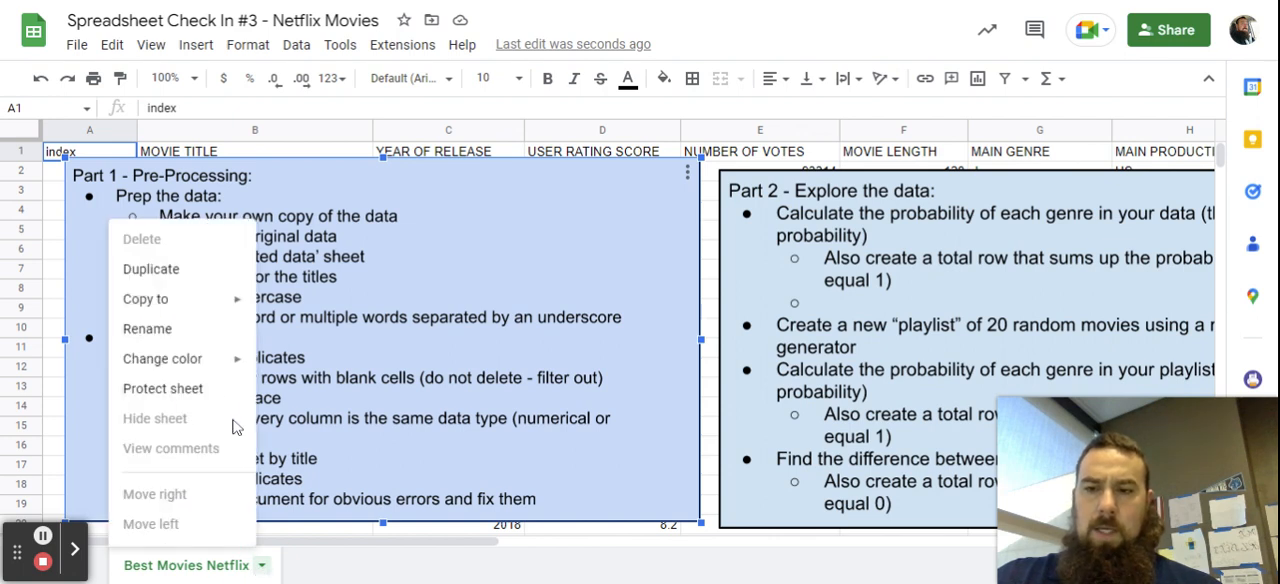
click(198, 273)
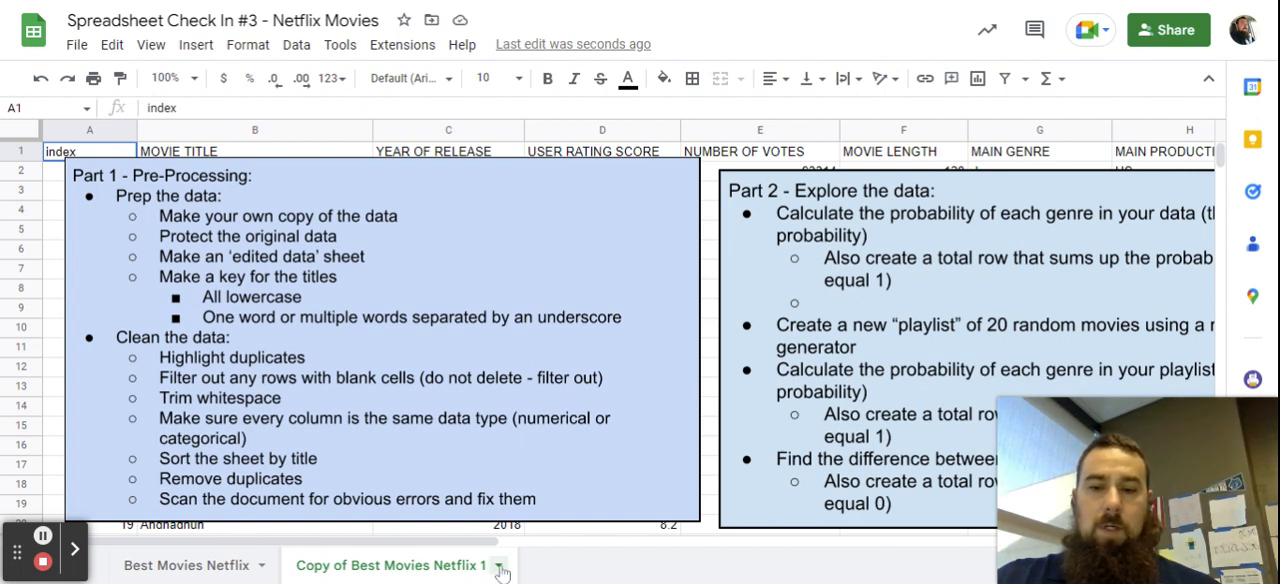
click(498, 566)
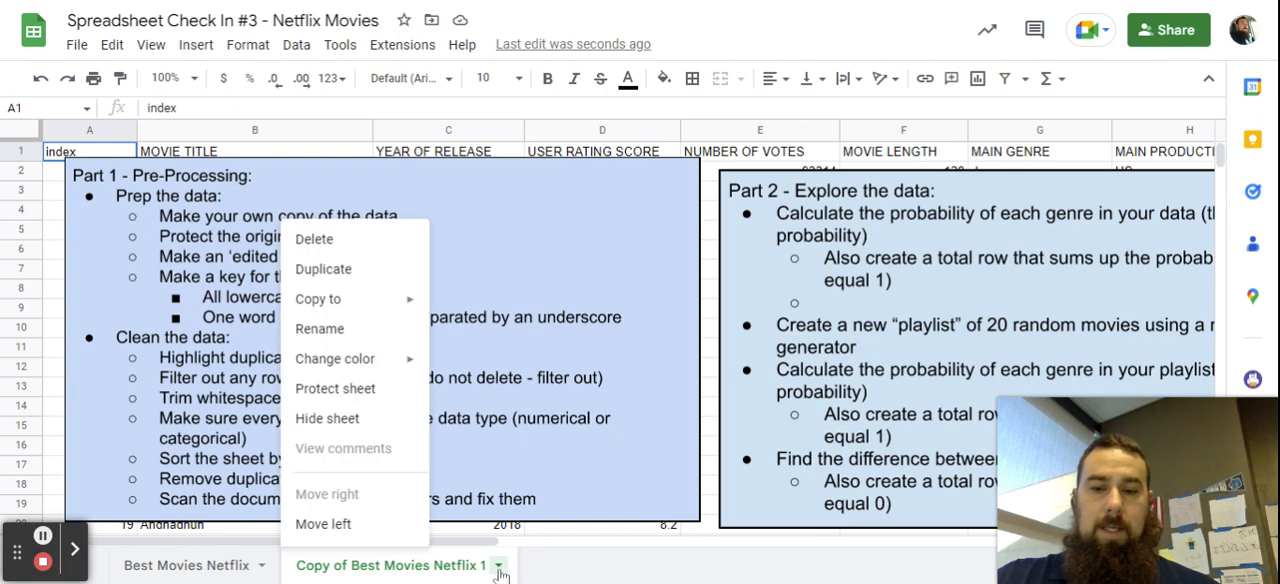
click(345, 330)
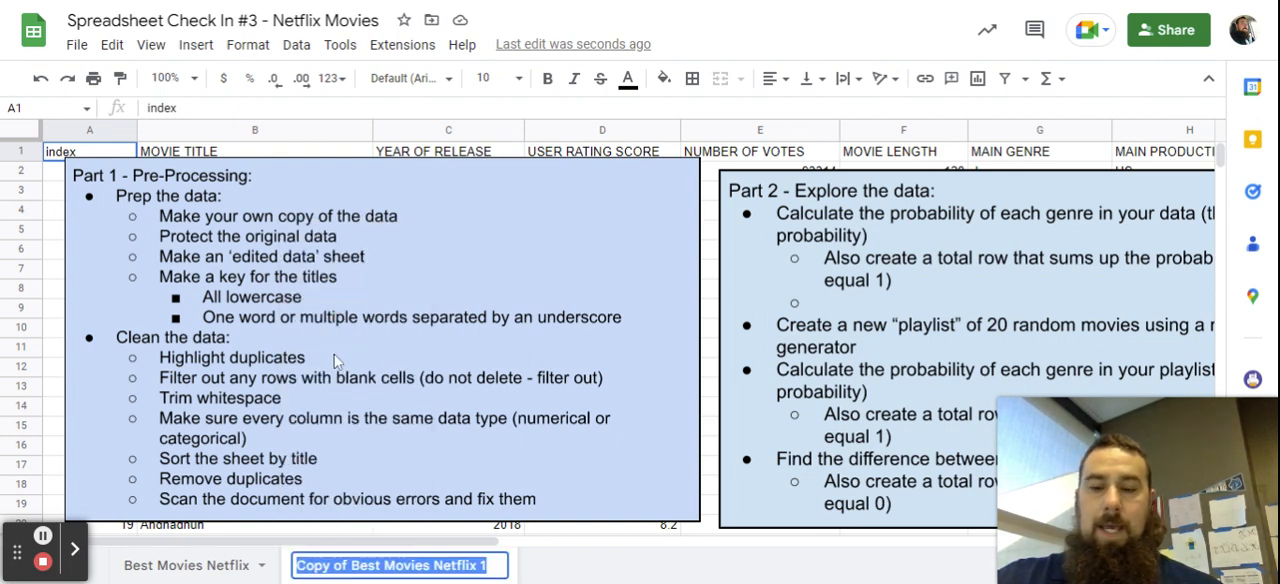
text(Edited)
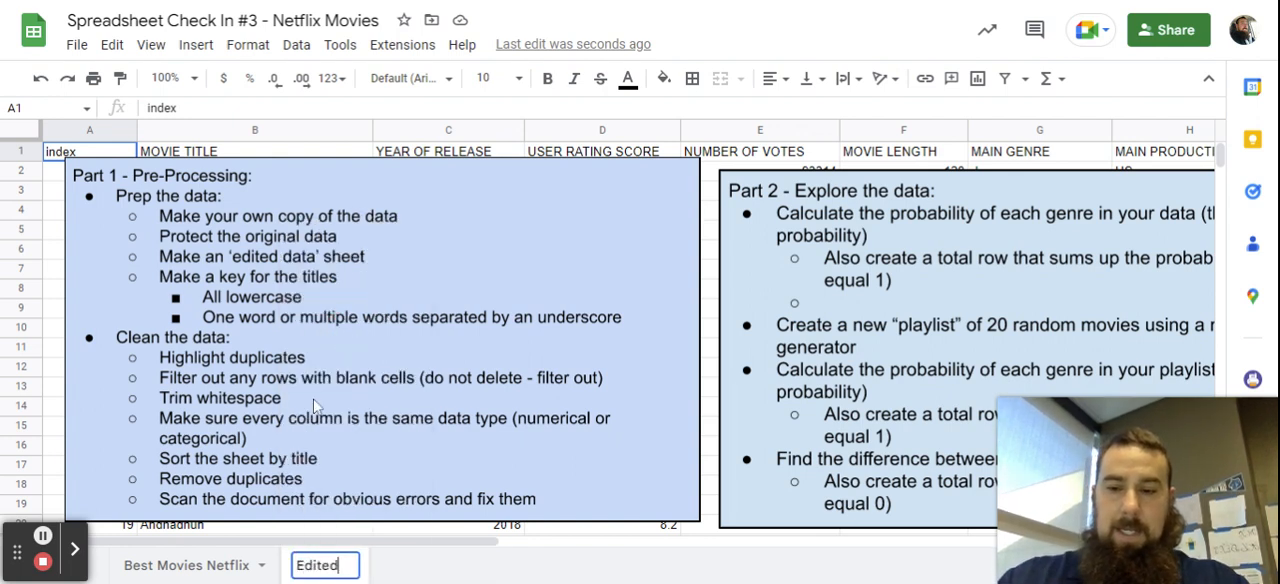
text( Data)
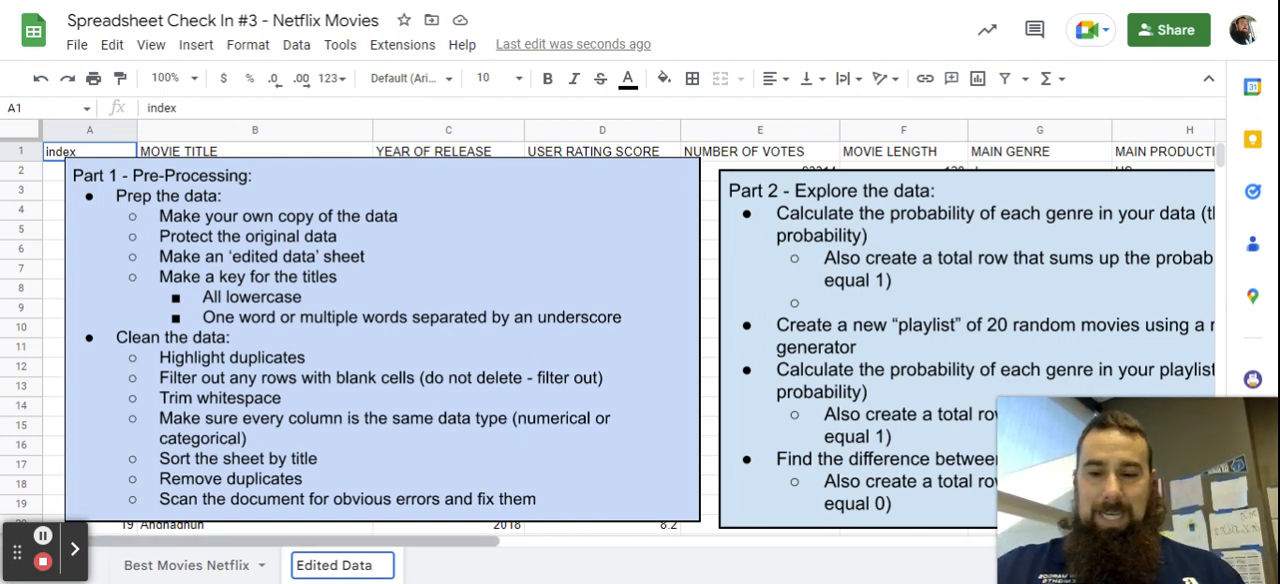
click(446, 576)
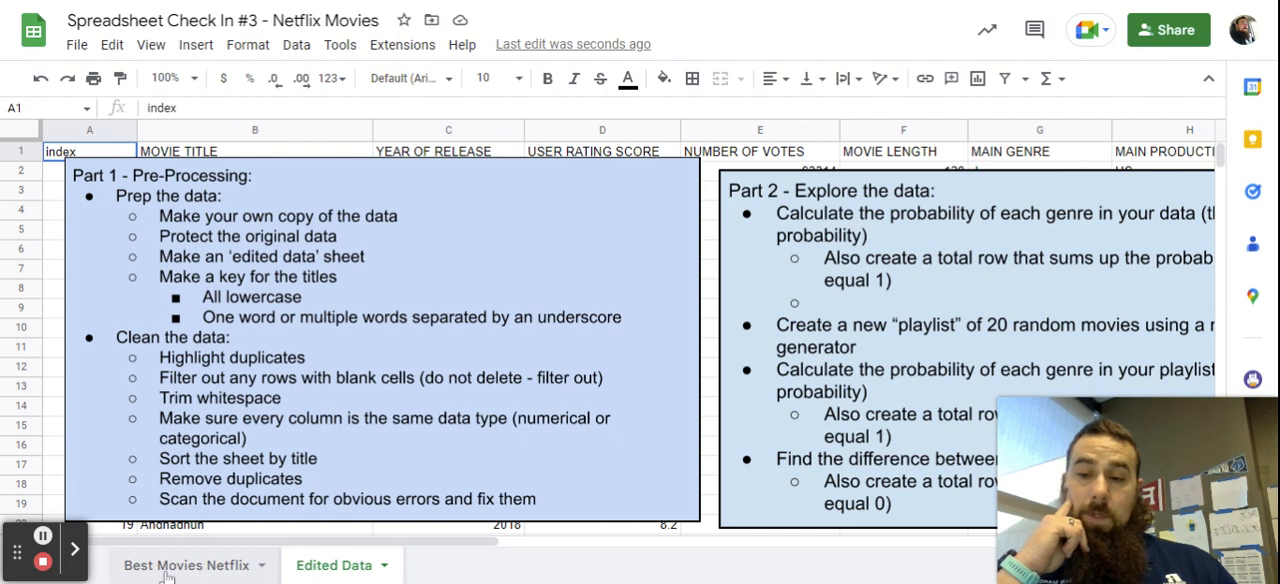
Set up protection for the whole Best Movies Netflix sheet with the description "DO NOT EDIT!".
click(247, 570)
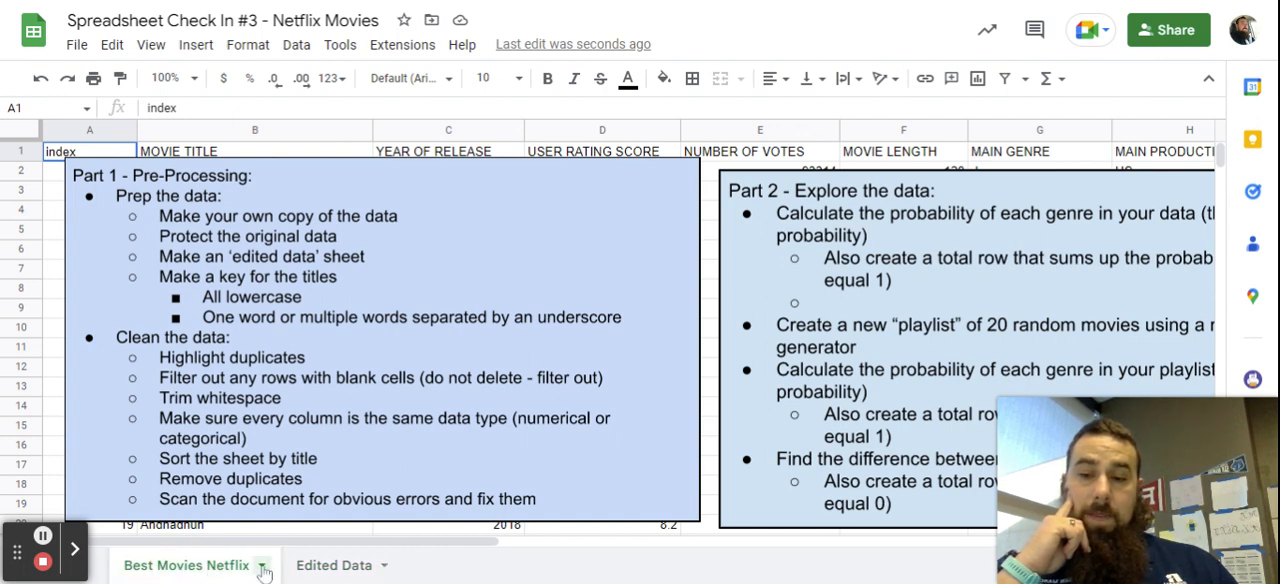
click(262, 567)
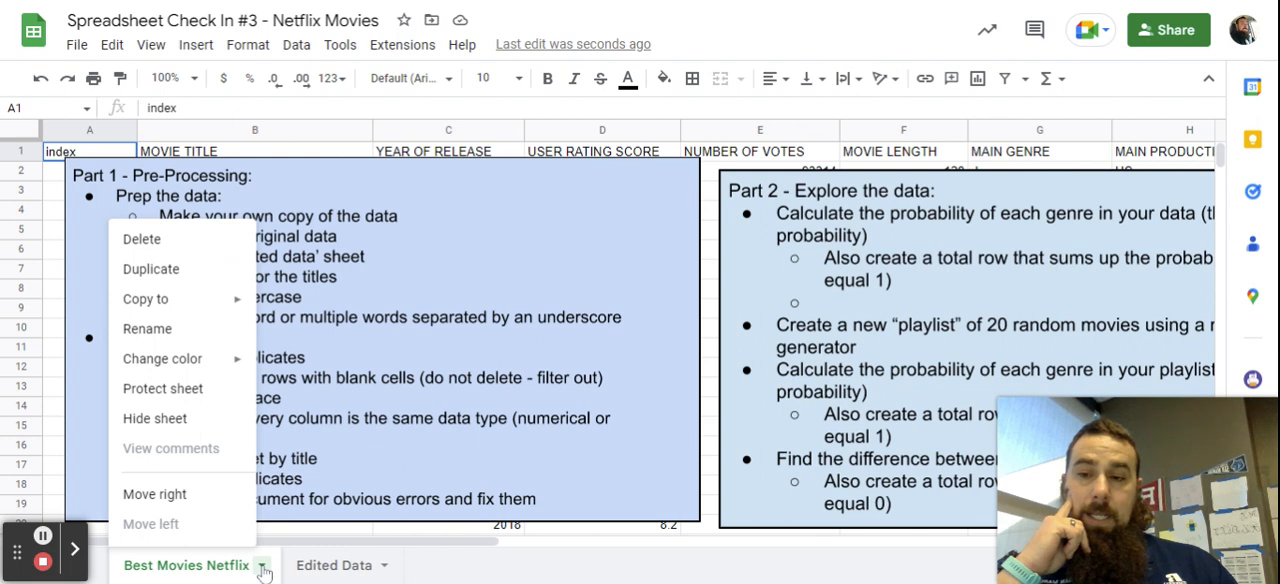
click(176, 395)
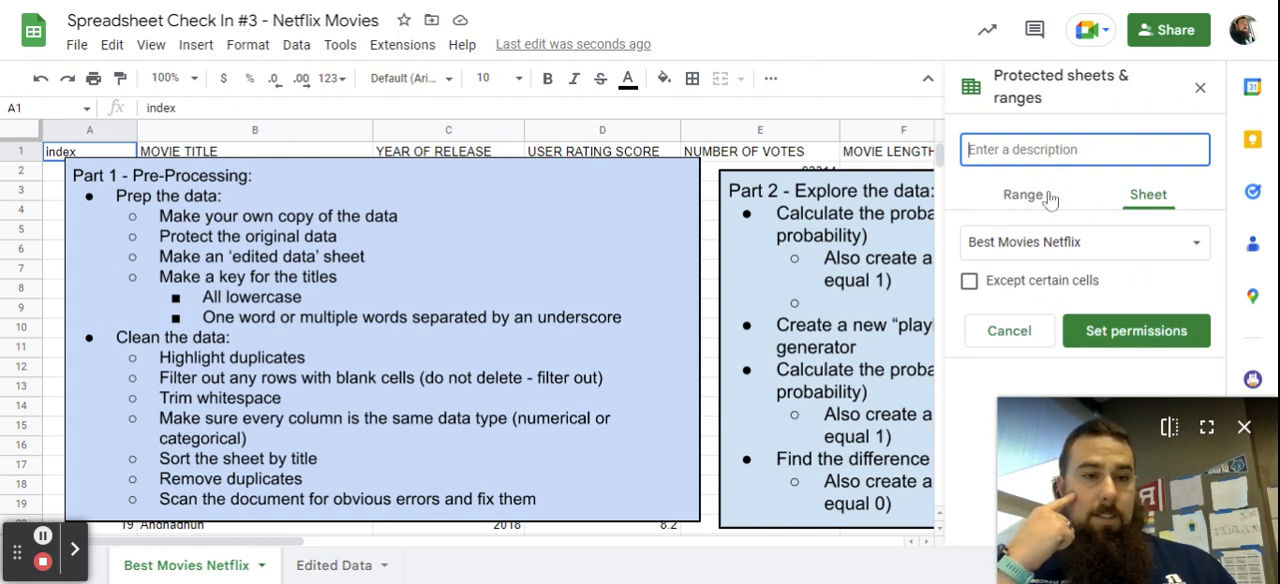
click(1056, 428)
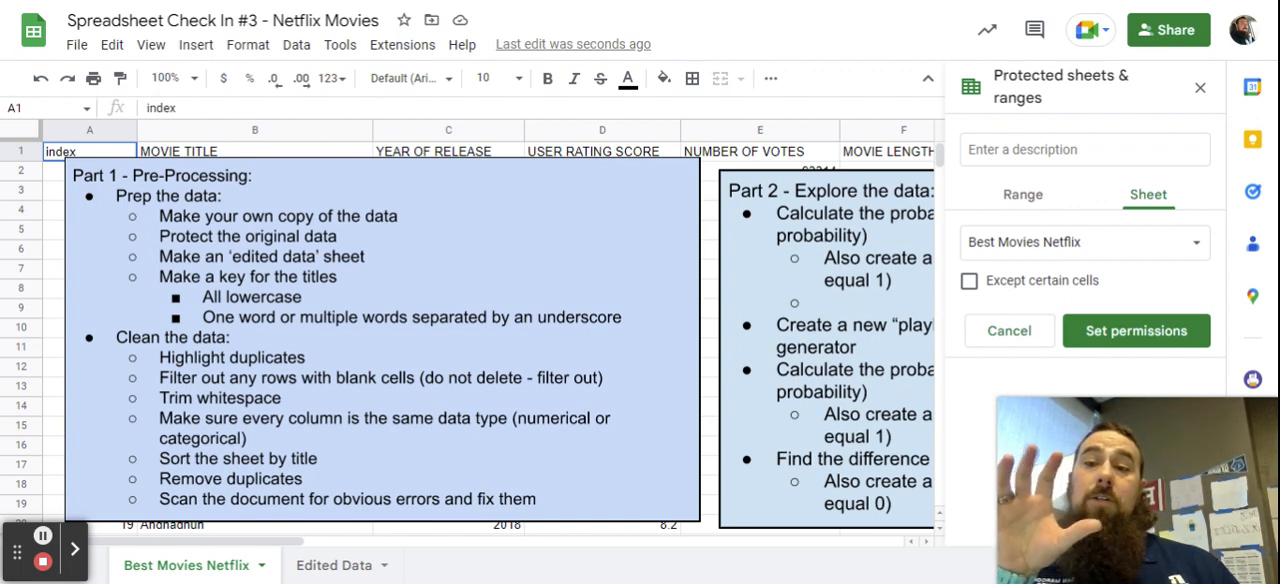
click(1002, 150)
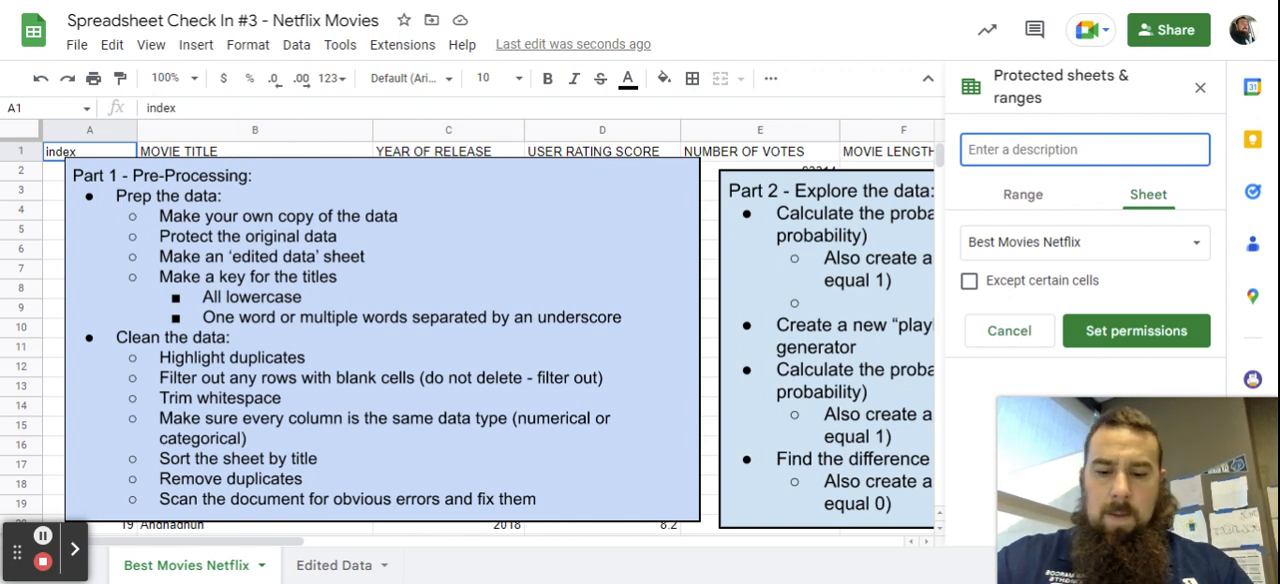
text(DO NOT )
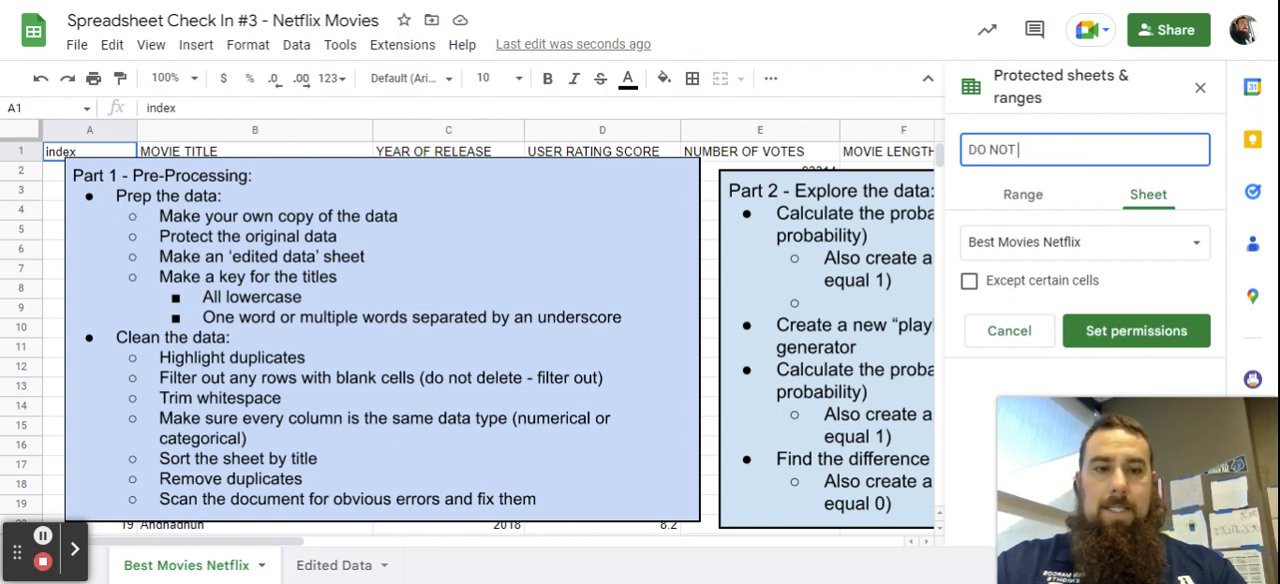
text(EDIT!)
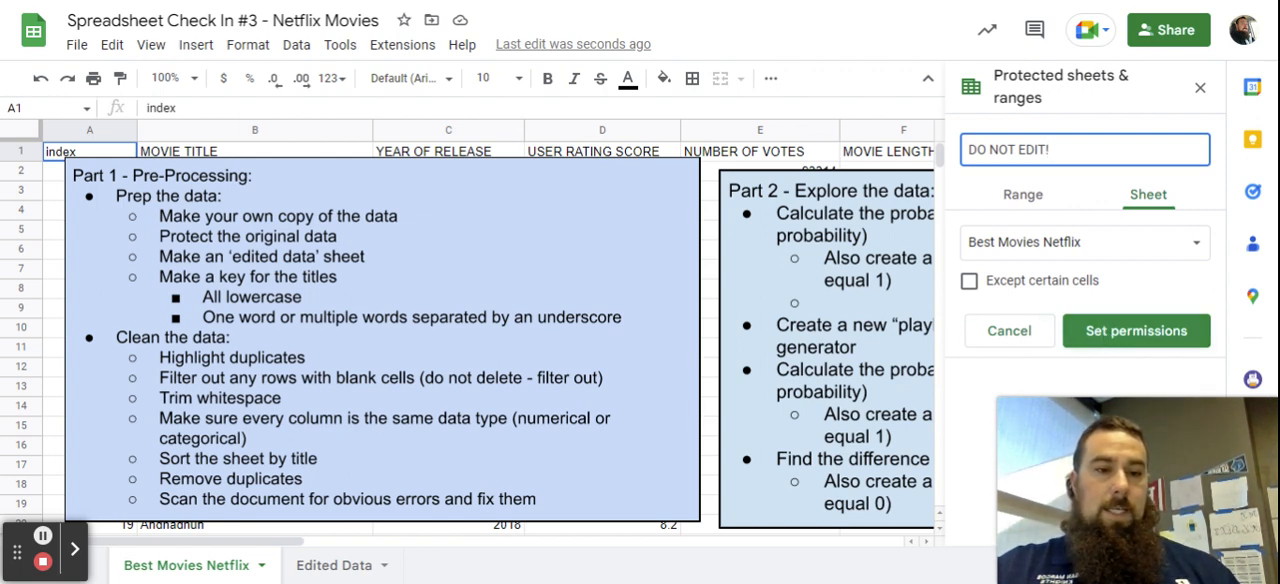
Set the Best Movies Netflix protection to show a warning when editing and save the permissions.
click(1104, 330)
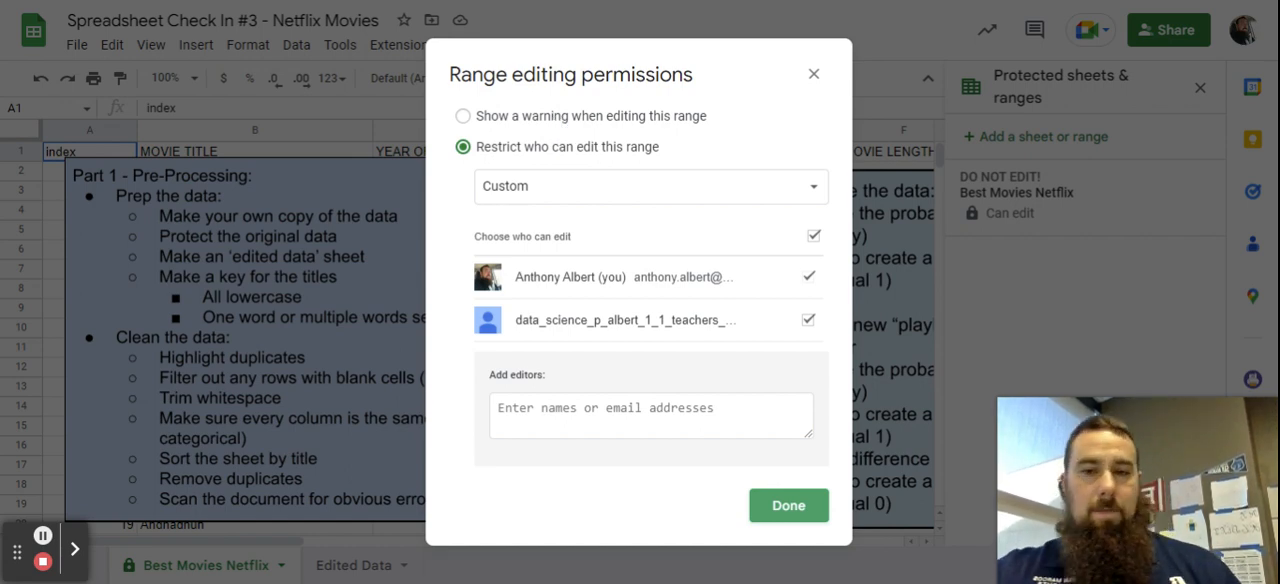
click(505, 117)
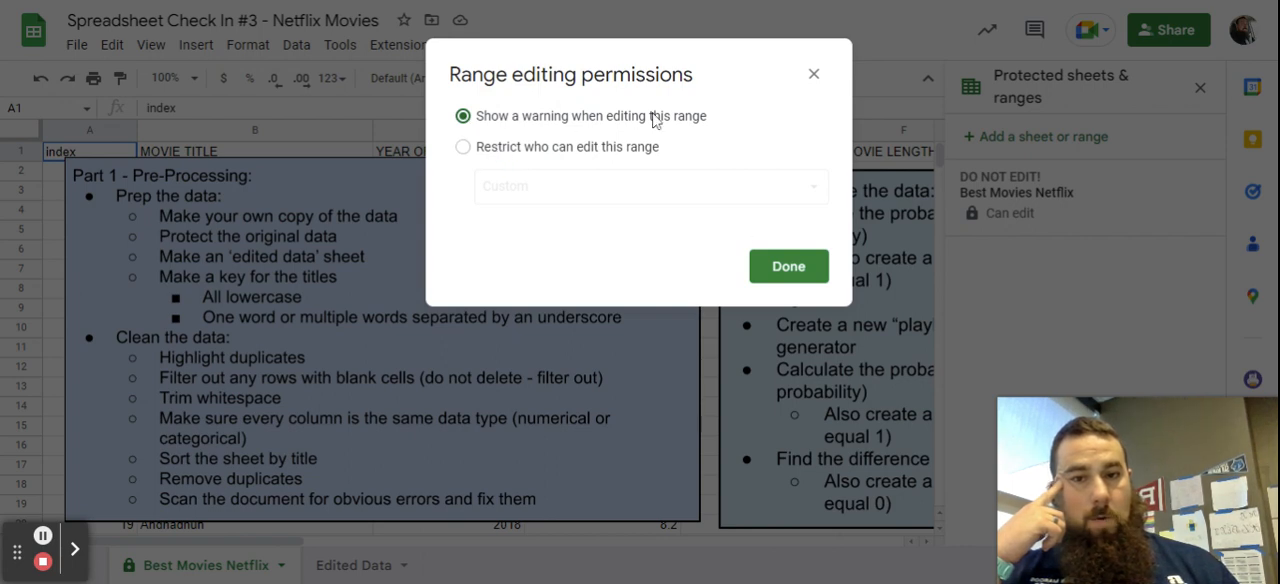
click(789, 268)
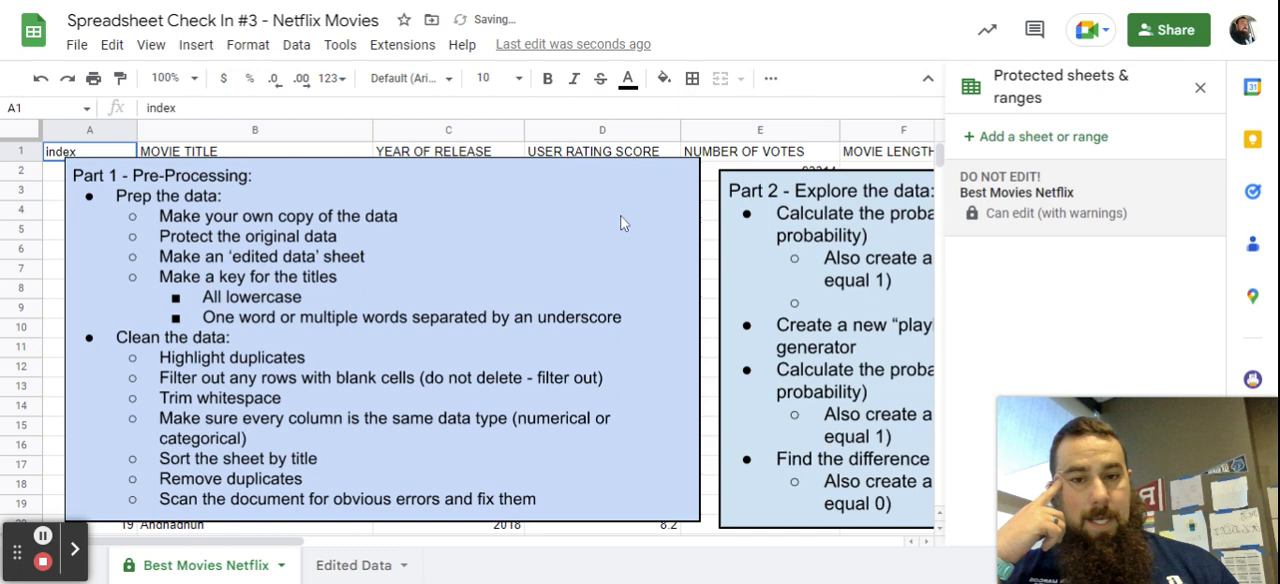
click(558, 264)
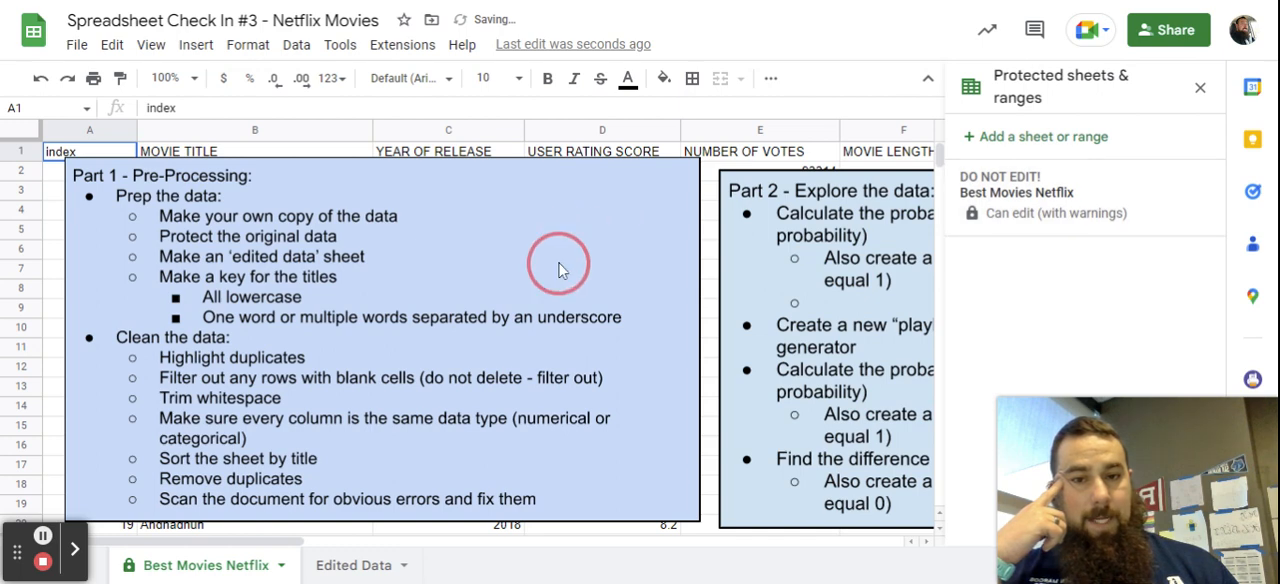
Test the sheet protection by trying to move the Part 1 instructions box, and close the protection settings.
drag(555, 261, 520, 332)
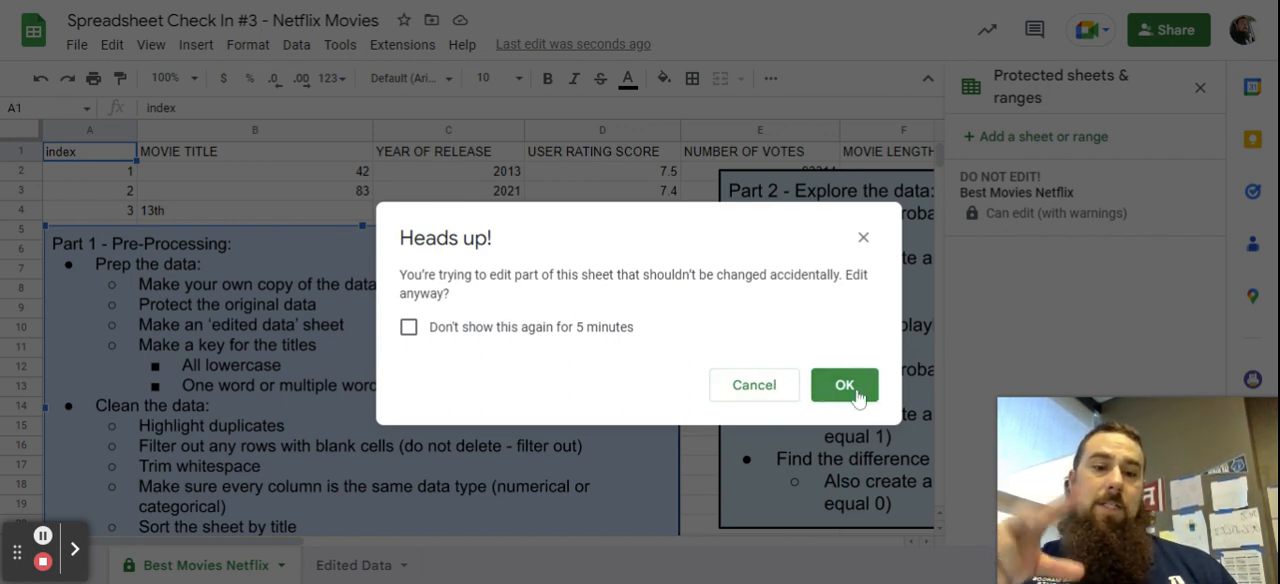
click(755, 389)
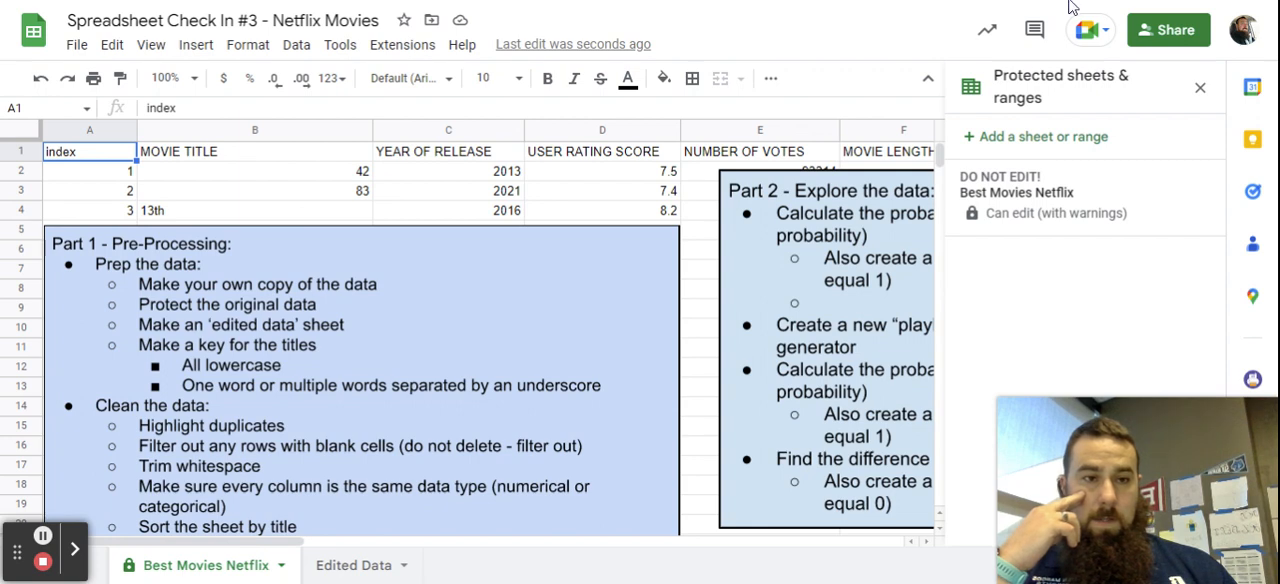
click(1200, 87)
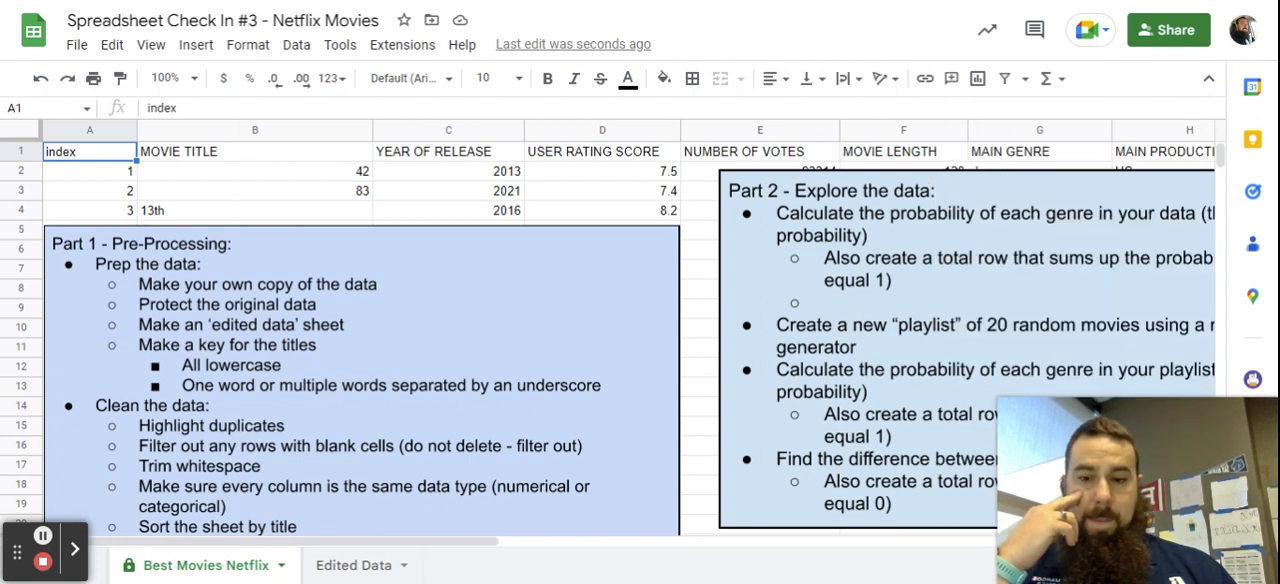
On the Edited Data sheet, move the Part 1 instructions box off the first columns and over the Part 2 box.
click(349, 566)
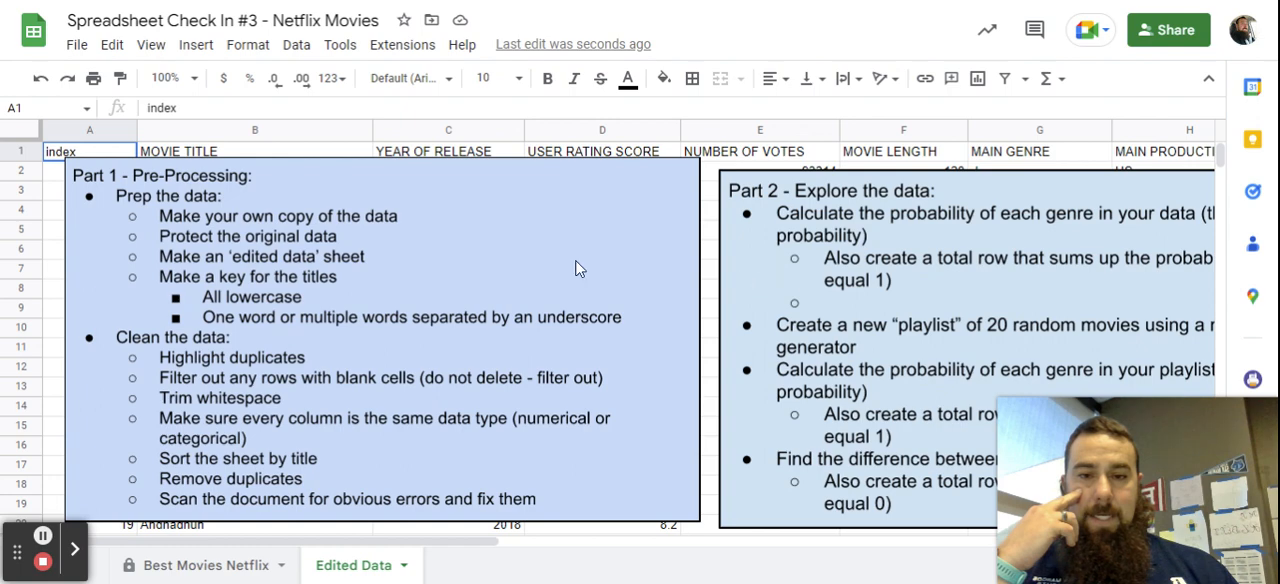
click(500, 220)
mouse_move(500, 220)
mouse_down()
mouse_move(1020, 289)
mouse_move(1195, 236)
mouse_move(1155, 220)
mouse_up()
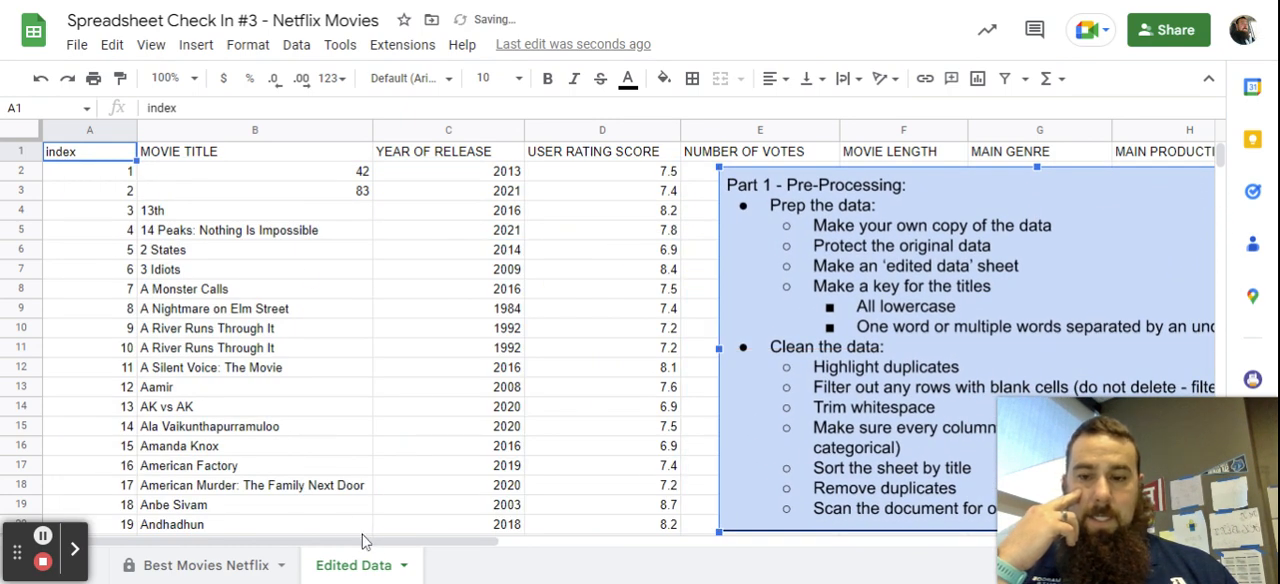
mouse_move(366, 540)
mouse_down()
mouse_move(645, 552)
mouse_move(380, 545)
mouse_up()
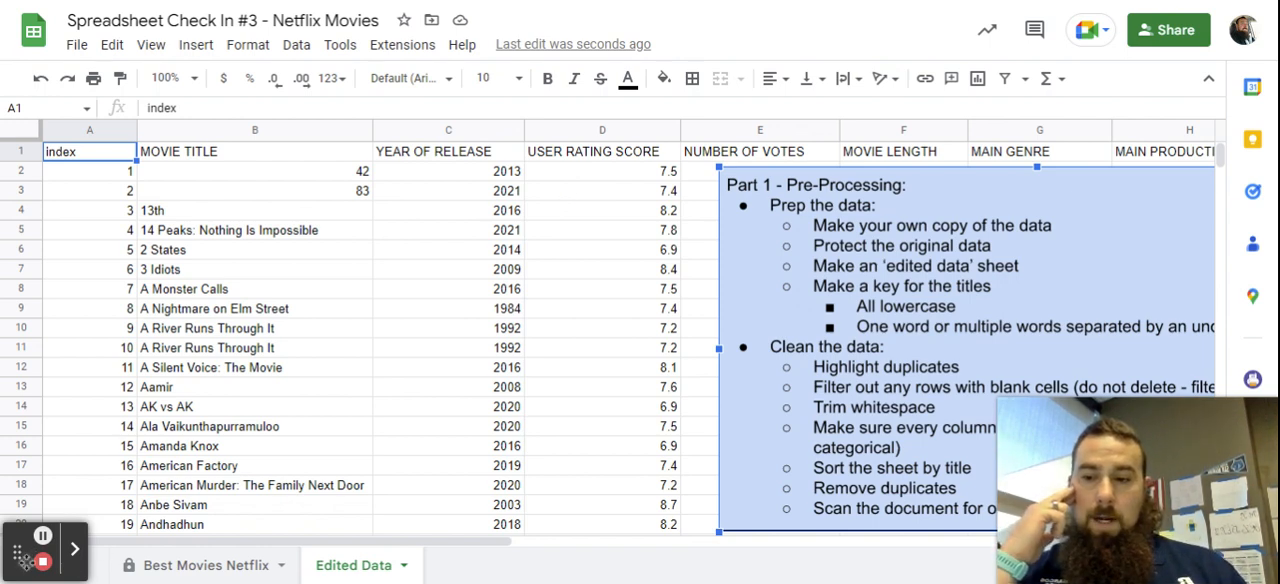
Add a new blank sheet and rename it KEY.
drag(20, 552, 19, 319)
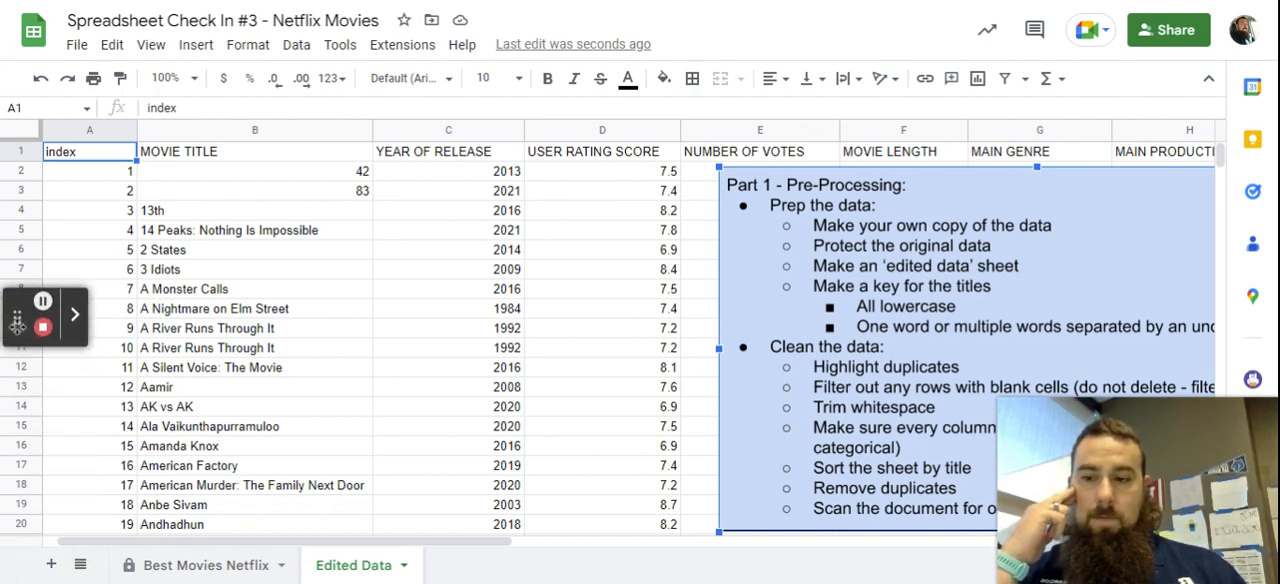
click(52, 565)
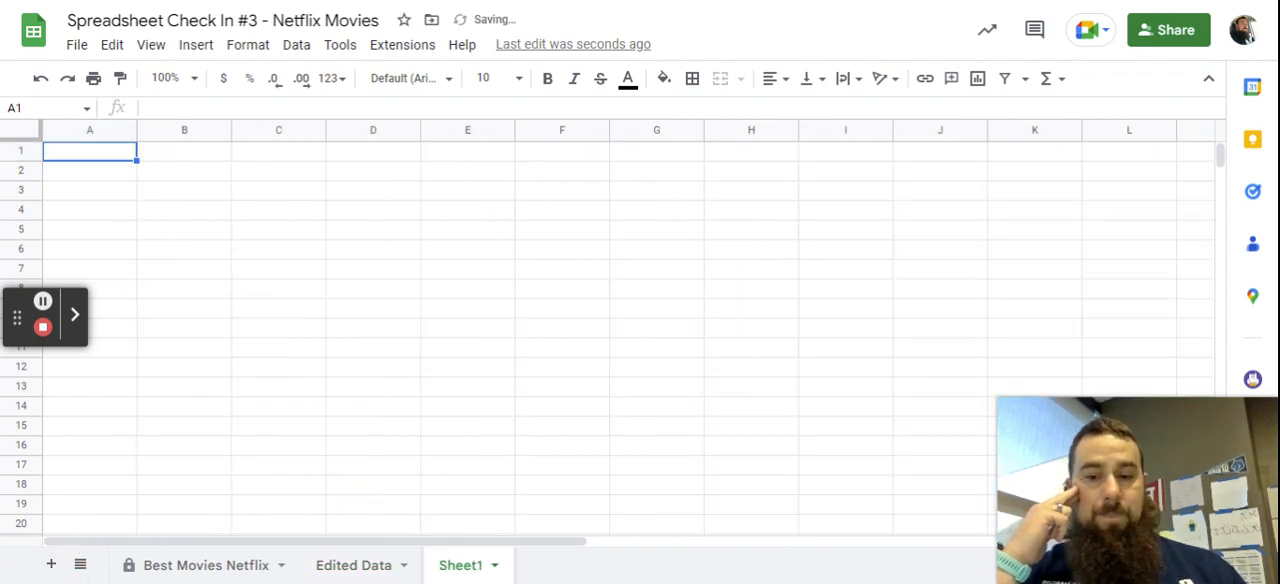
click(495, 566)
click(505, 332)
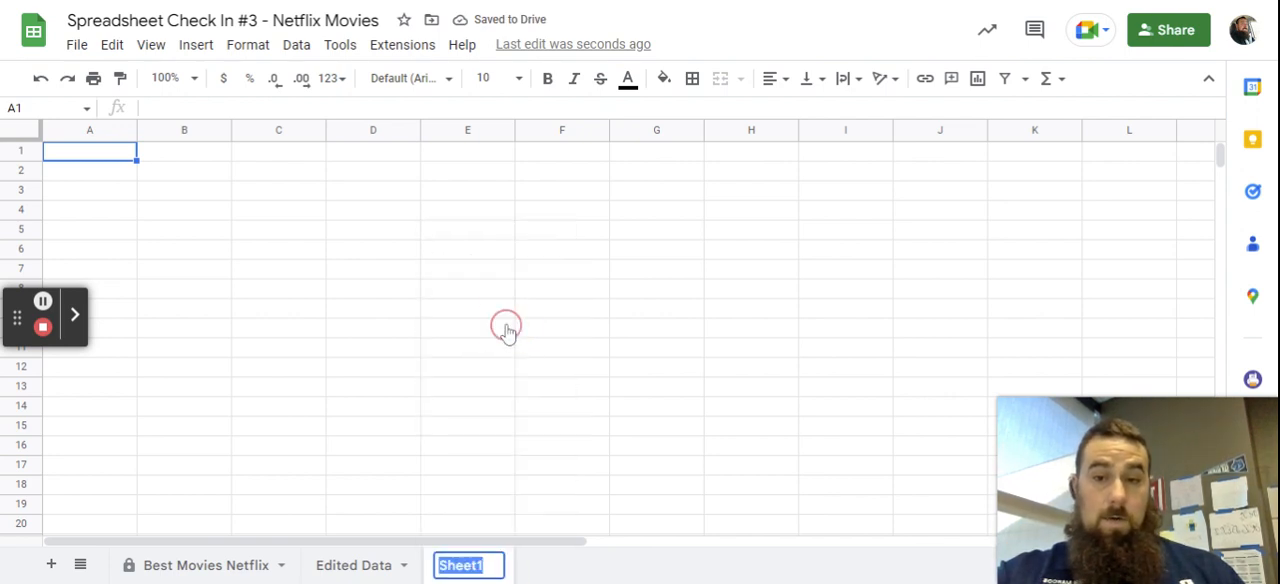
text(KEY)
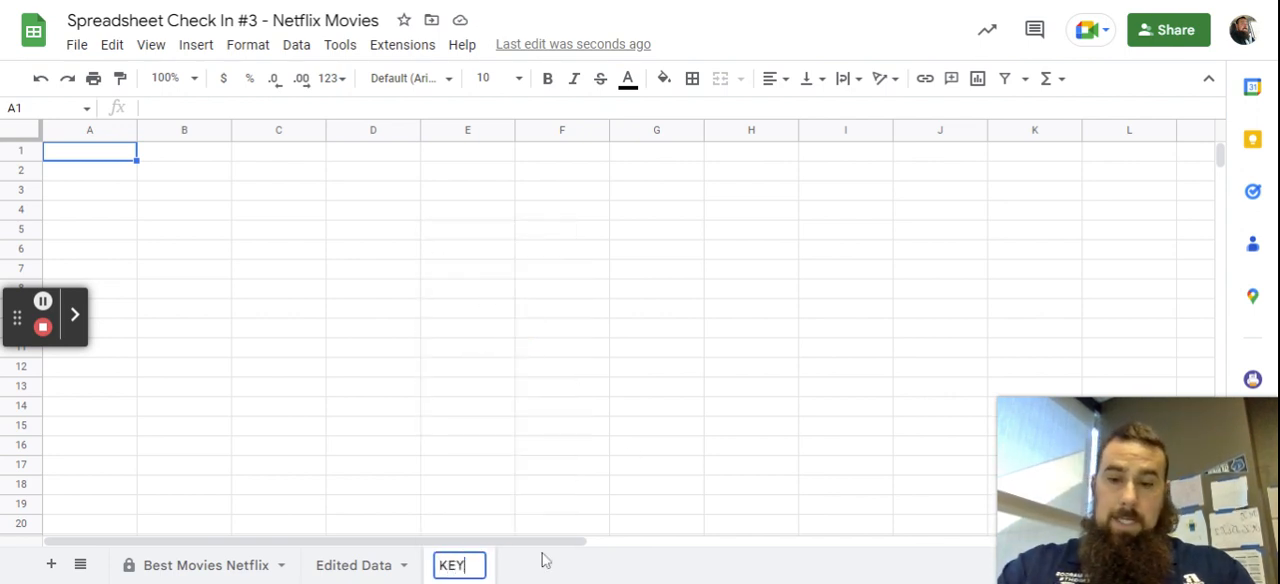
key(Return)
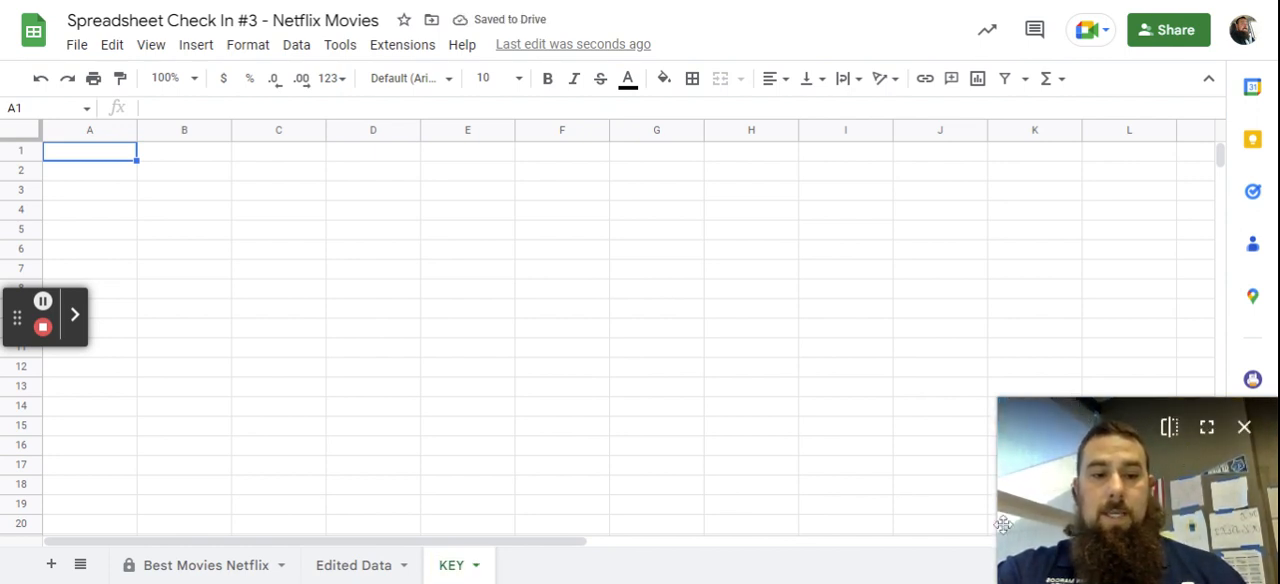
Copy the entire column title row (row 1) from the Edited Data sheet.
click(351, 565)
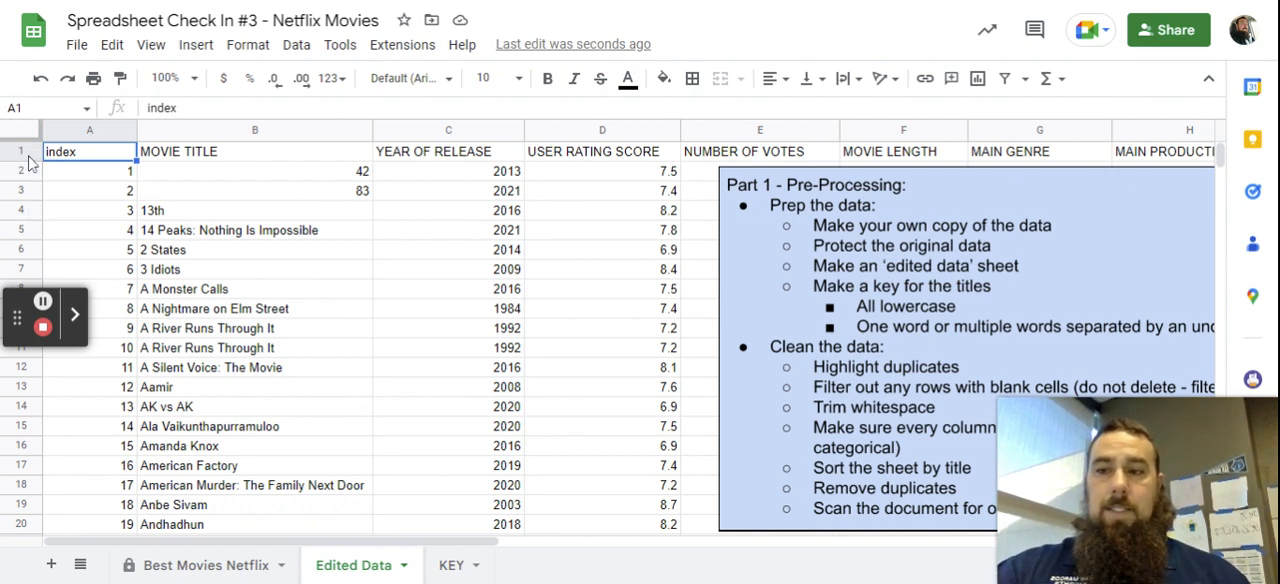
drag(68, 160, 163, 148)
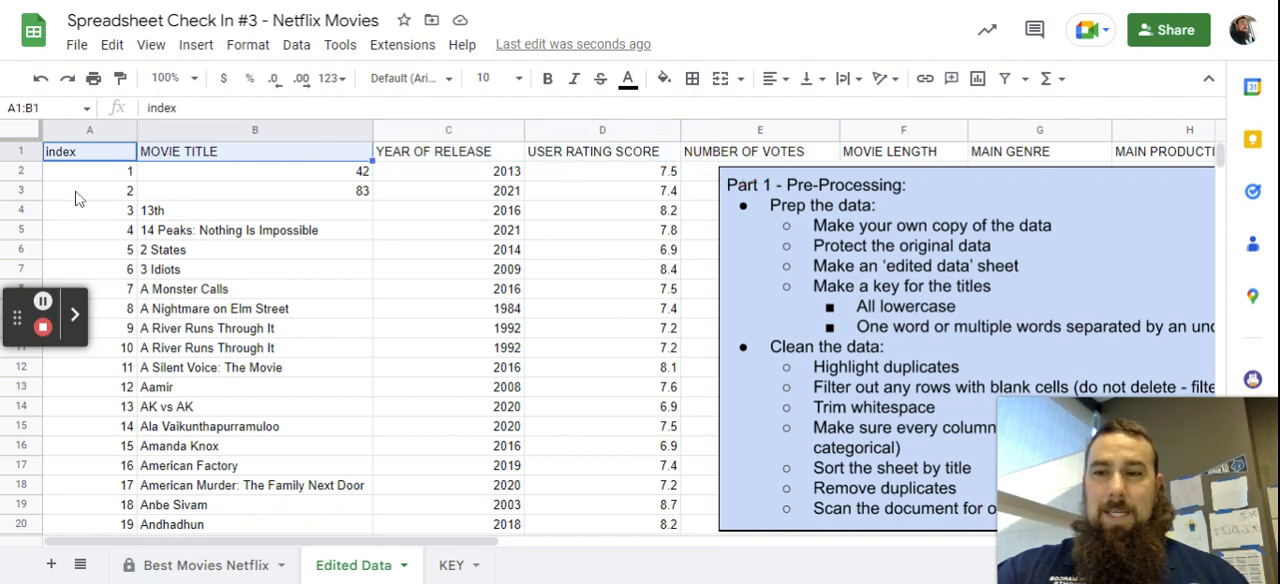
click(76, 180)
click(22, 152)
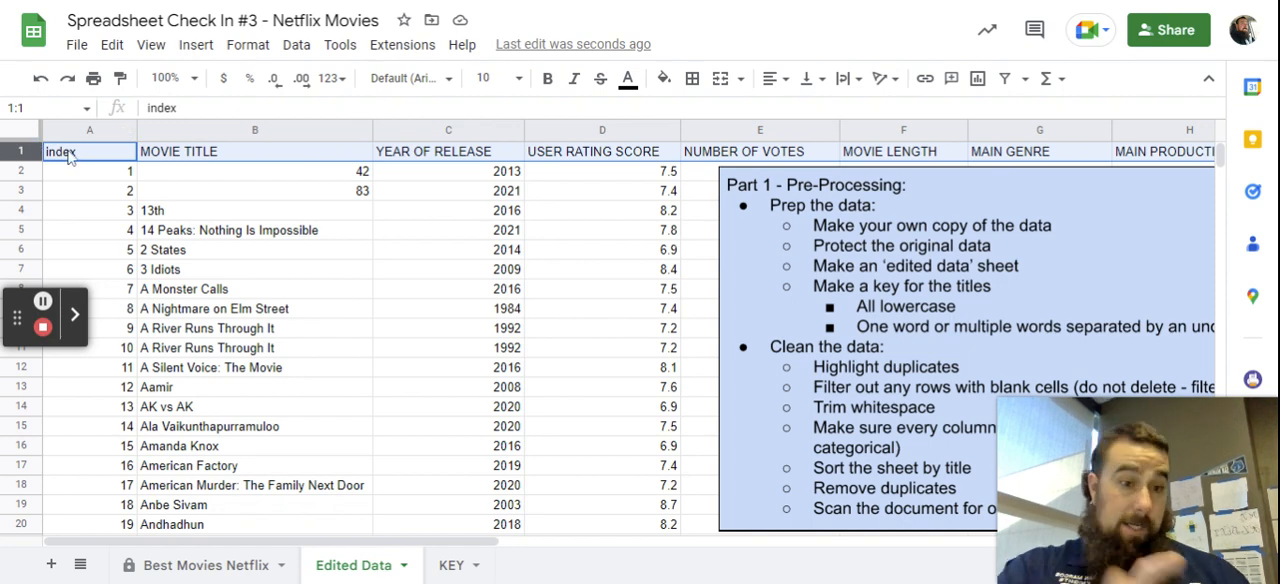
right_click(68, 153)
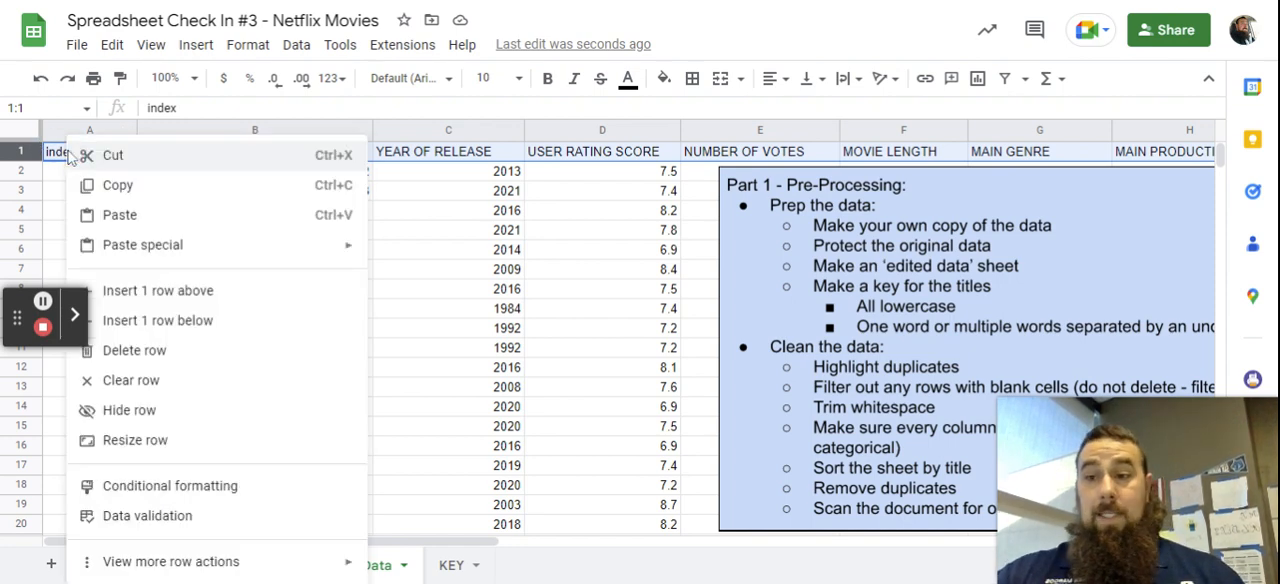
click(135, 186)
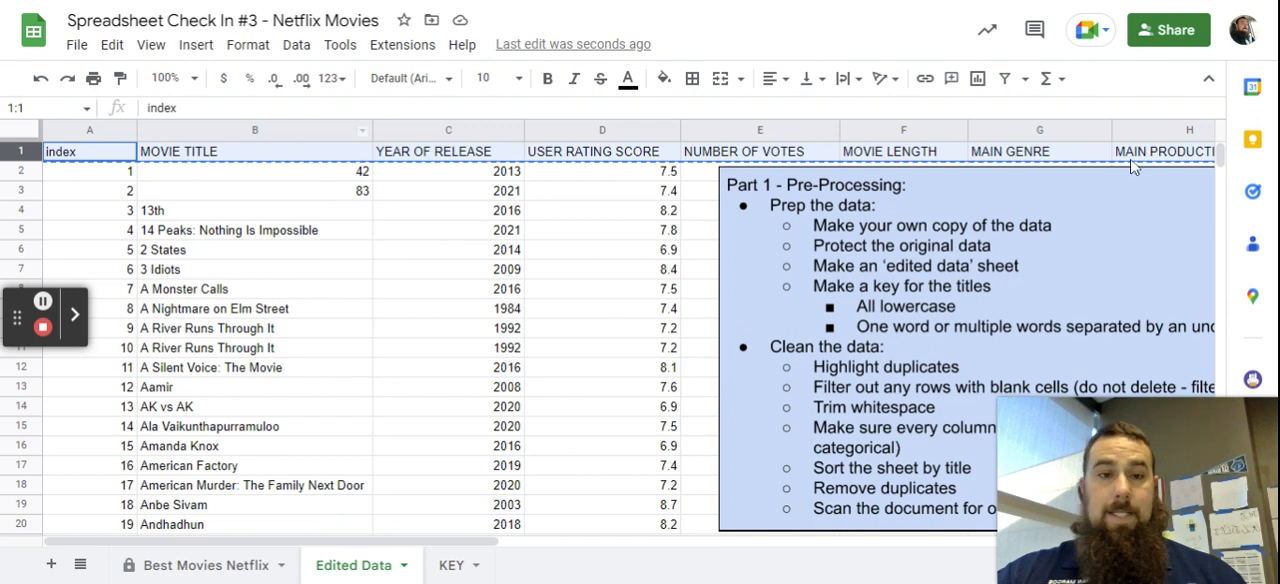
Paste the copied titles transposed into cell A1 of the KEY sheet and widen column A to fit the longest title.
click(455, 570)
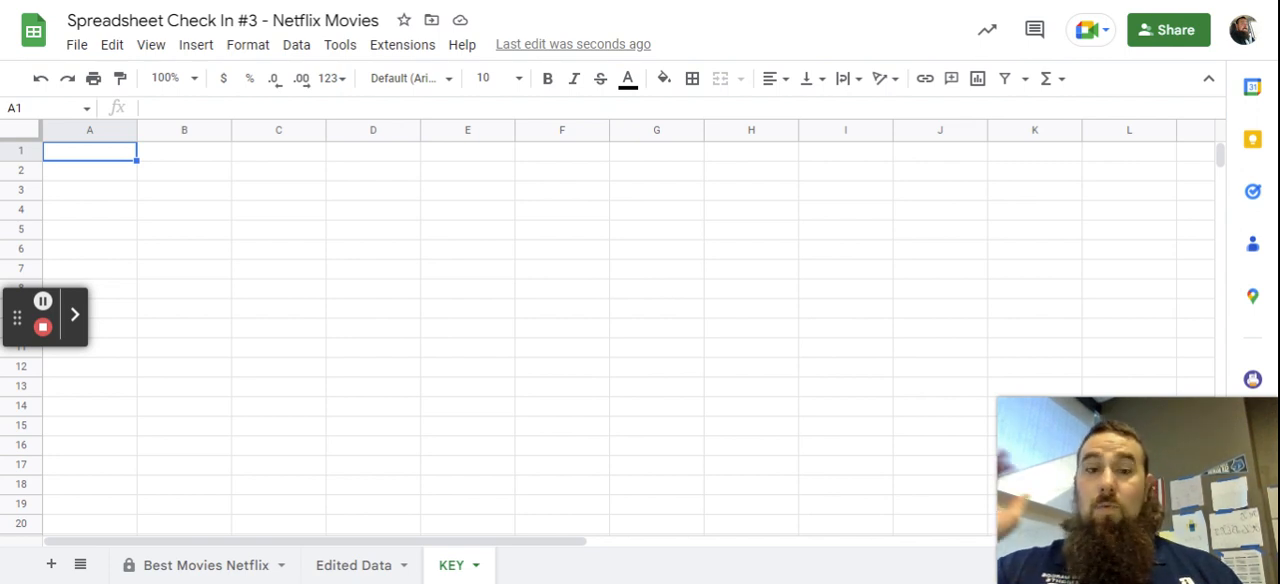
right_click(115, 162)
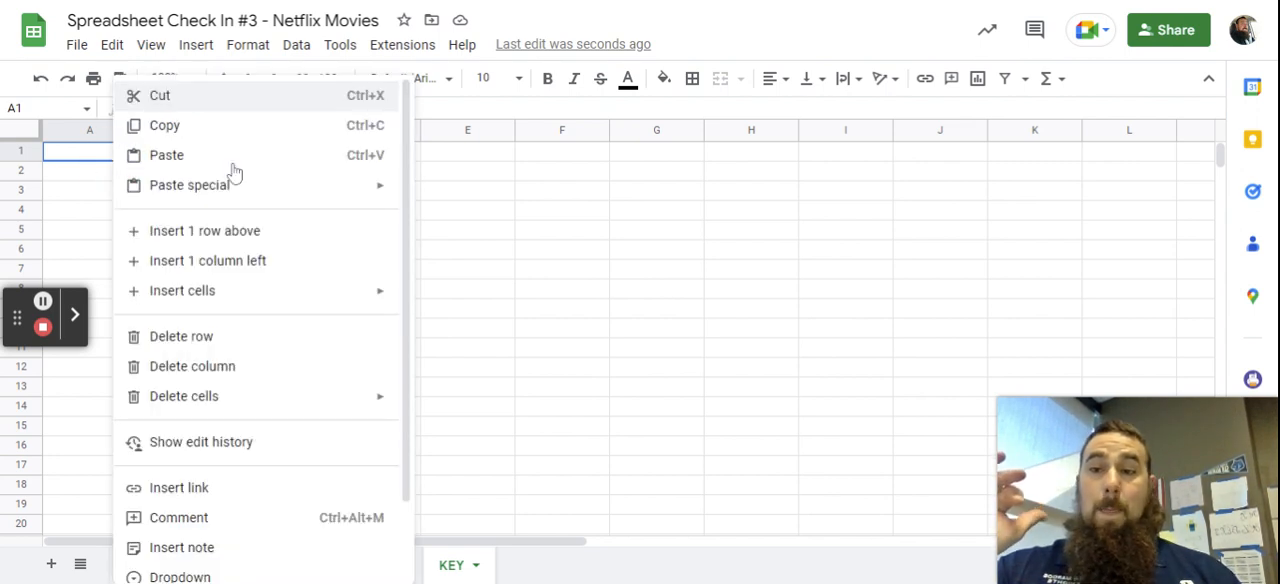
mouse_move(274, 194)
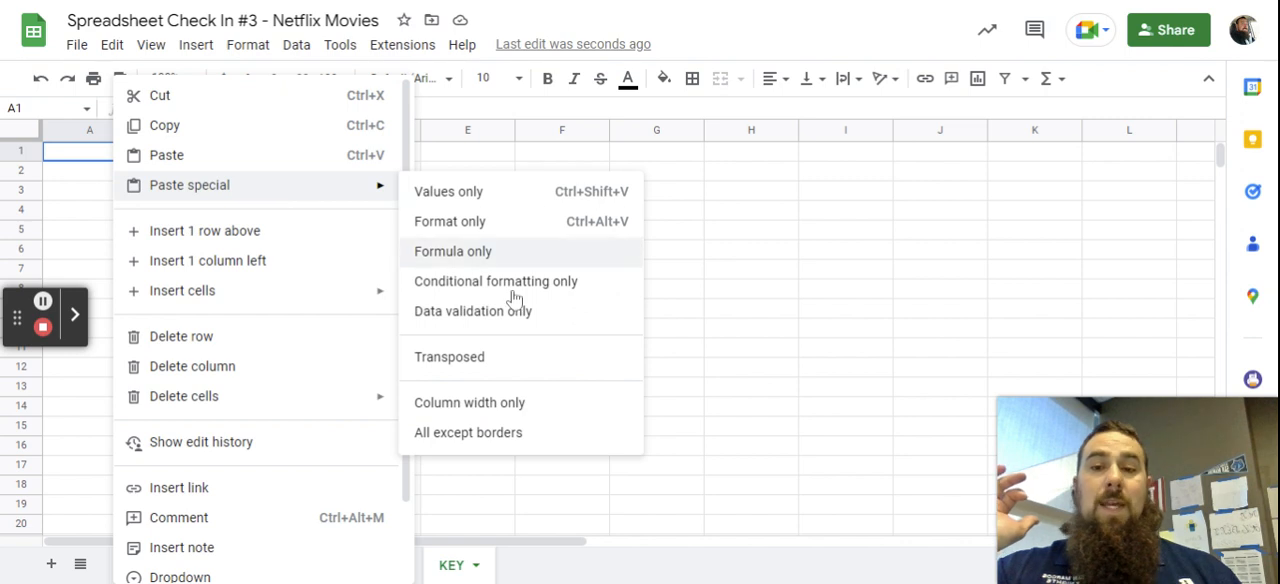
click(505, 373)
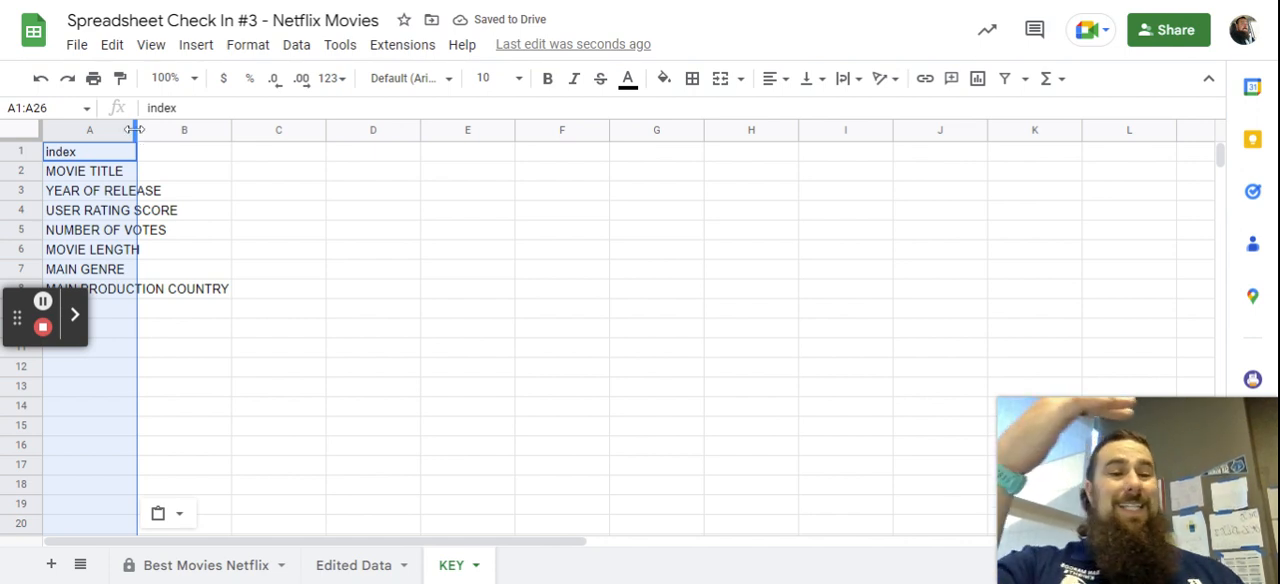
drag(135, 129, 240, 129)
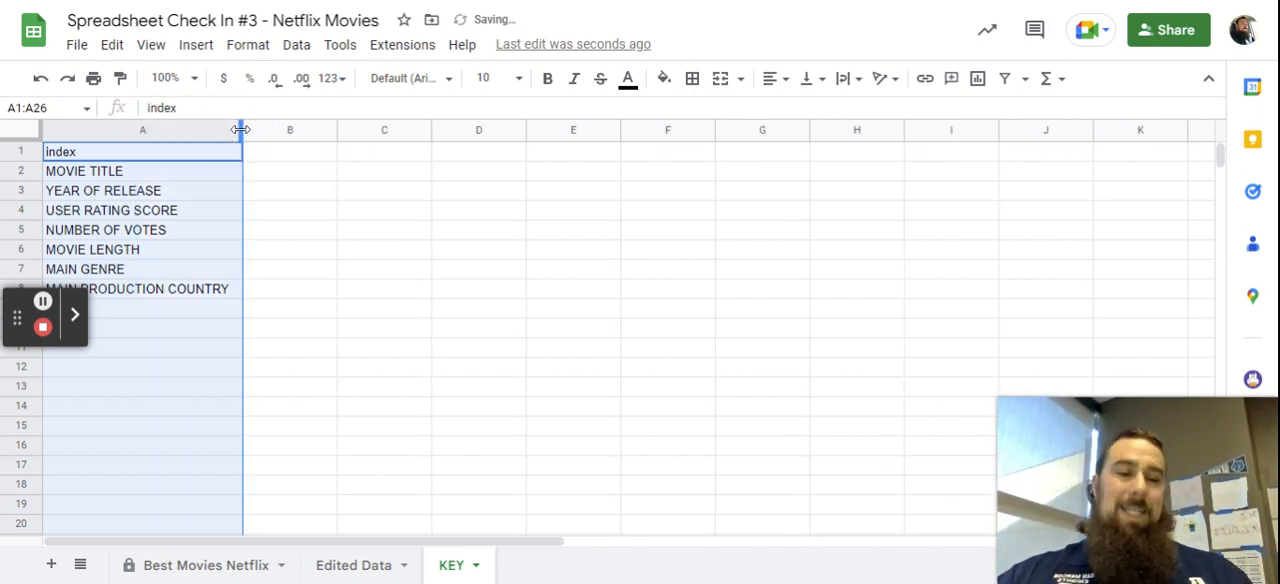
Check the key naming rules on the Edited Data sheet, and enter index and title in B1:B2 of the KEY sheet.
click(353, 566)
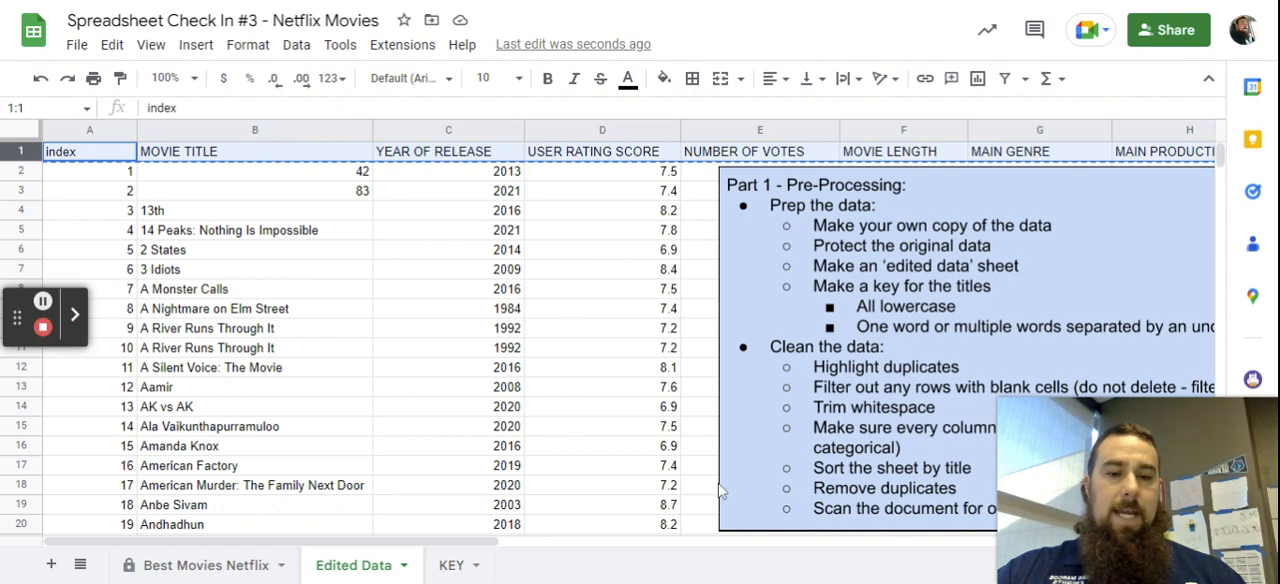
drag(473, 543, 603, 535)
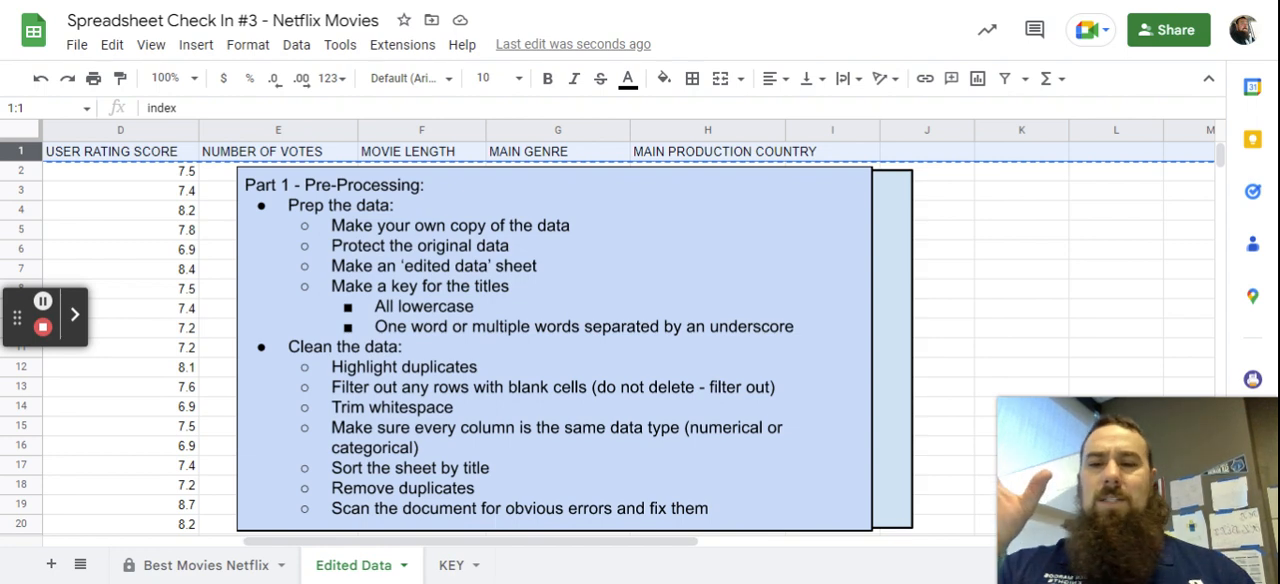
click(455, 567)
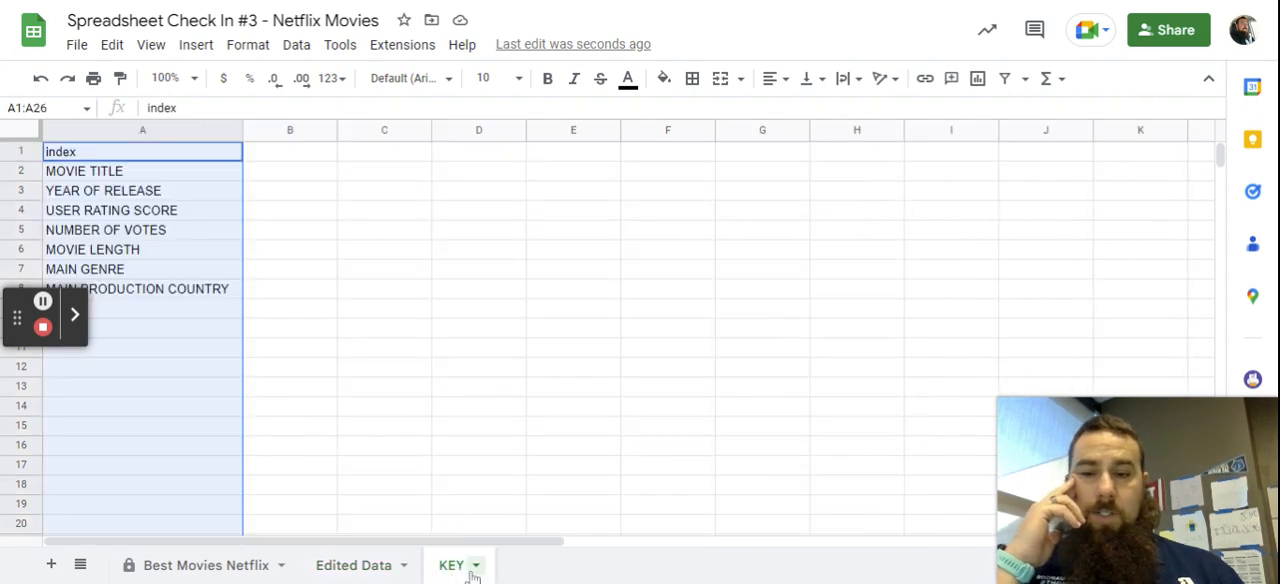
click(292, 156)
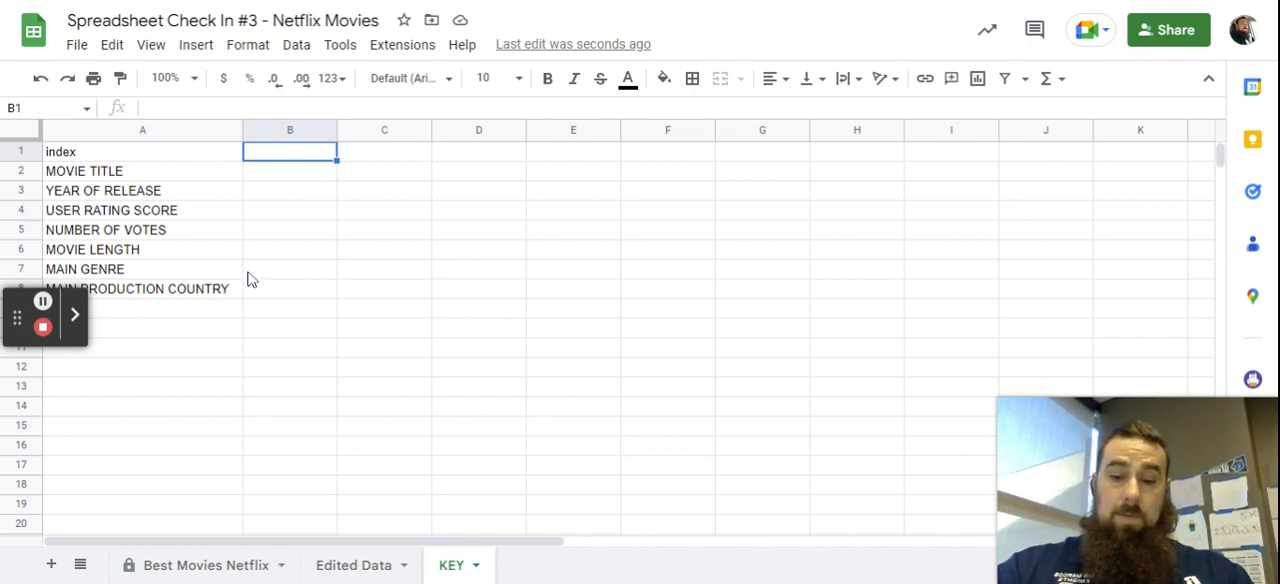
text(index)
key(Return)
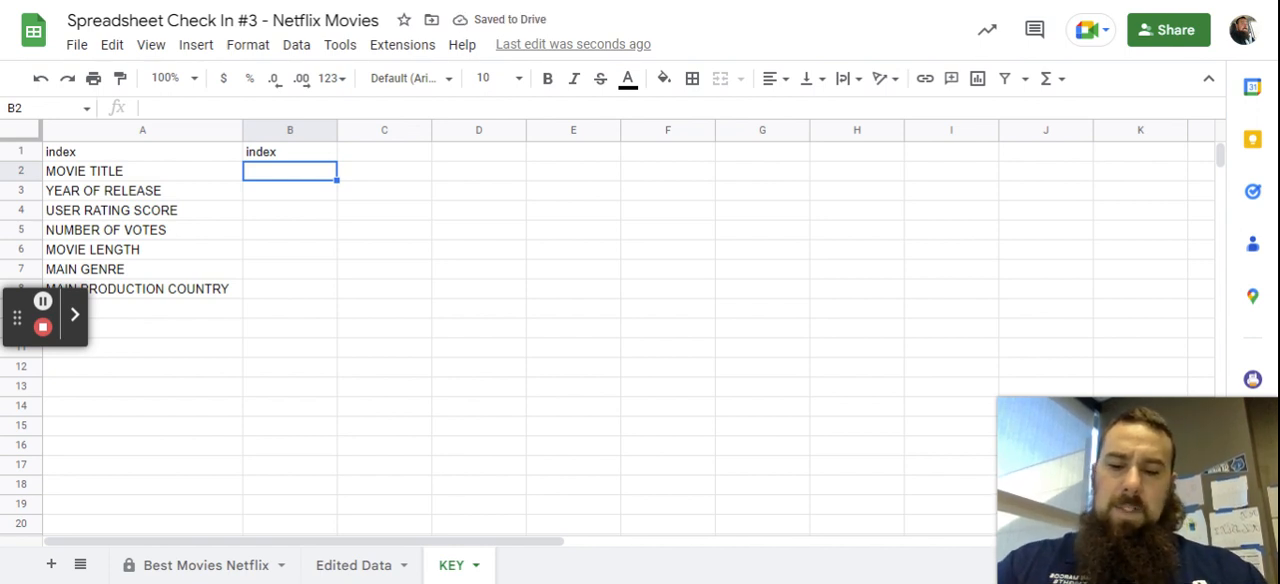
text(title)
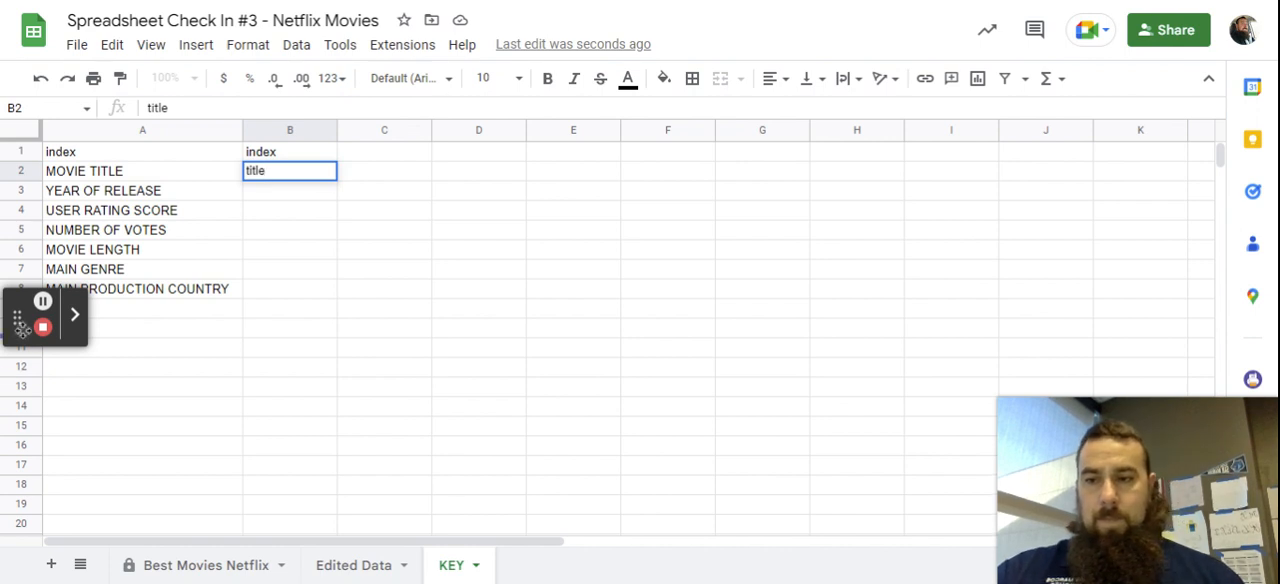
drag(18, 318, 14, 452)
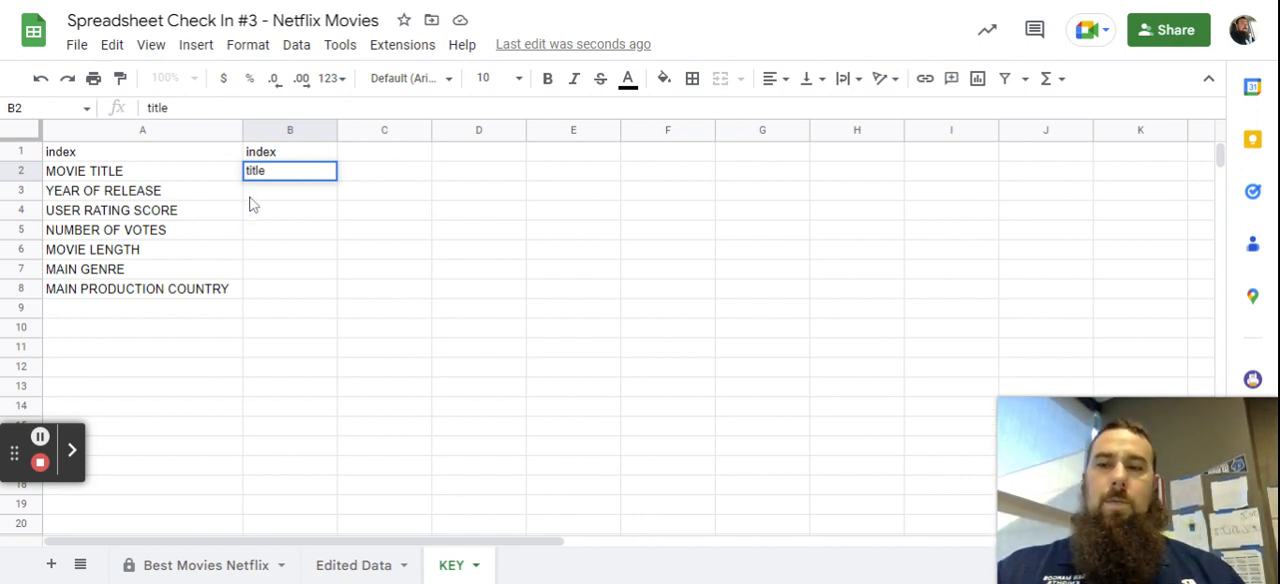
key(Return)
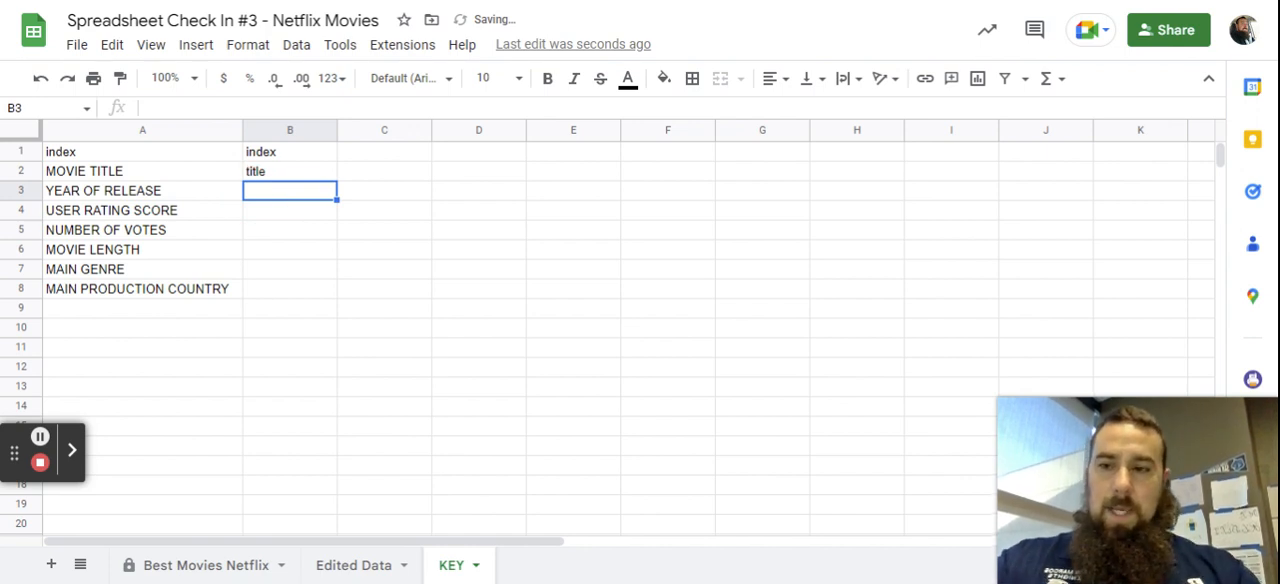
Enter the short names year, rating and votes in cells B3:B5, beside the matching original titles.
text(year)
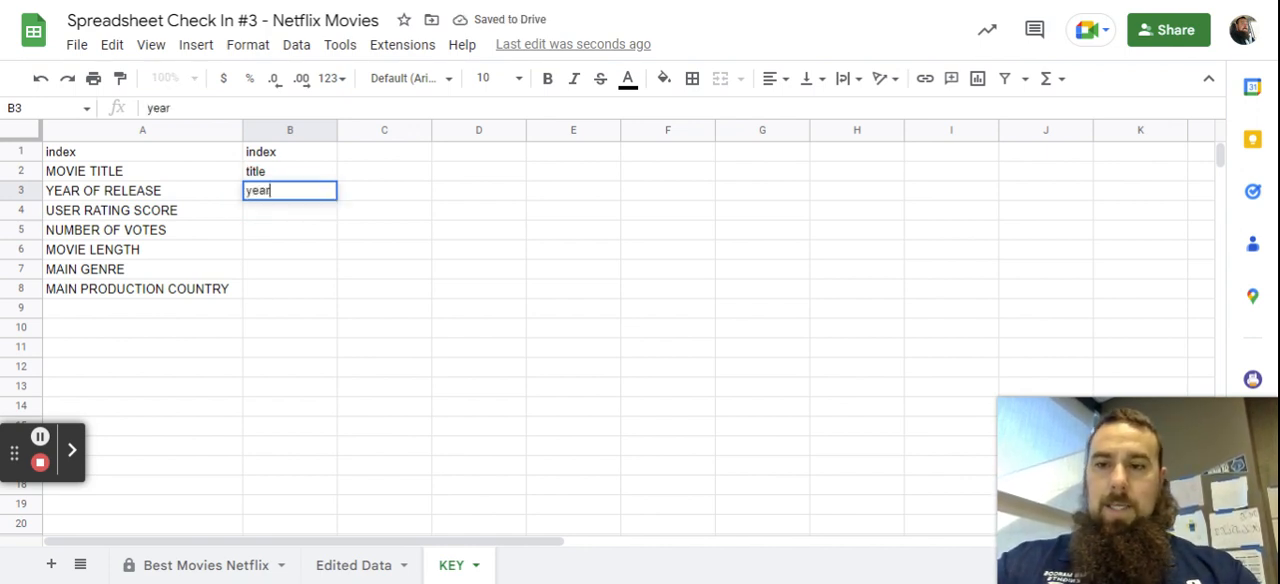
key(Return)
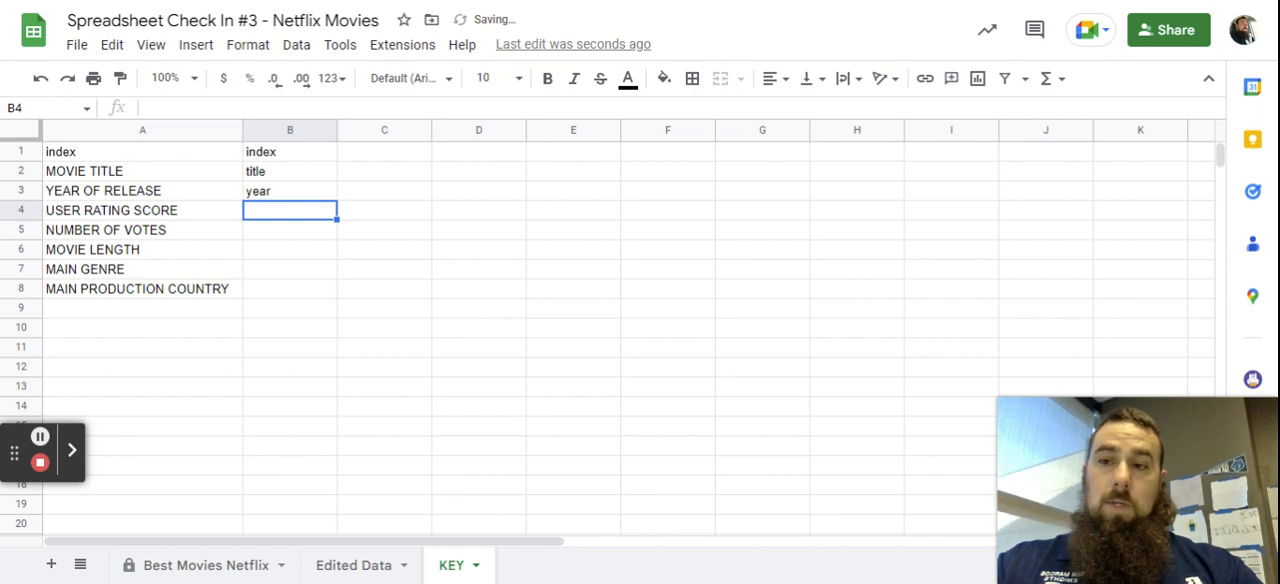
text(rating)
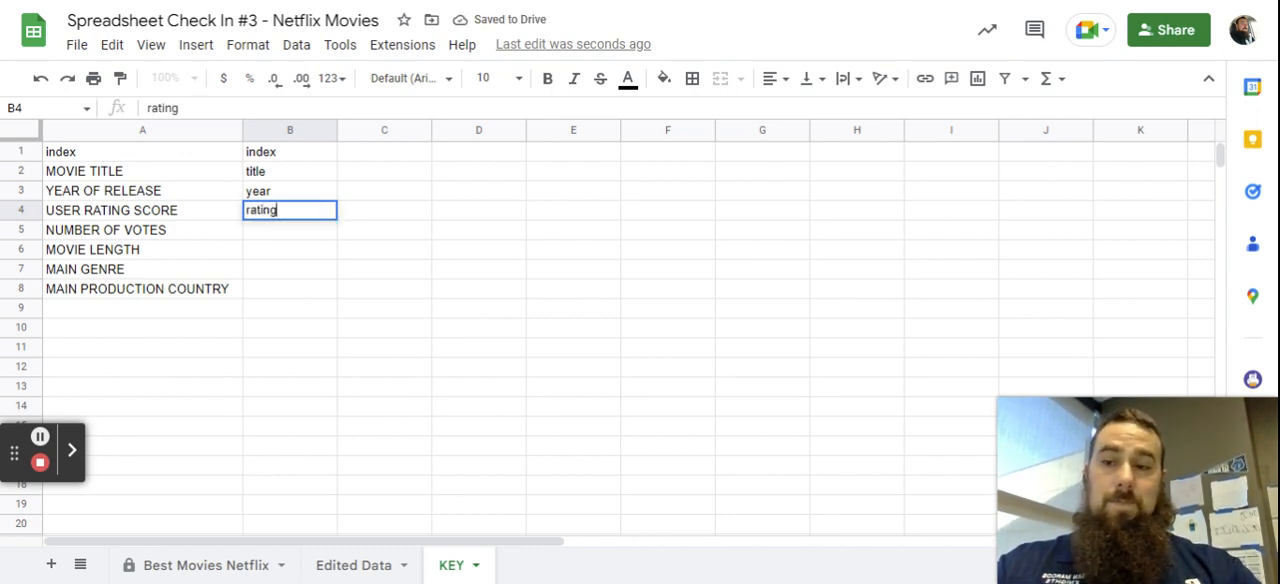
key(Return)
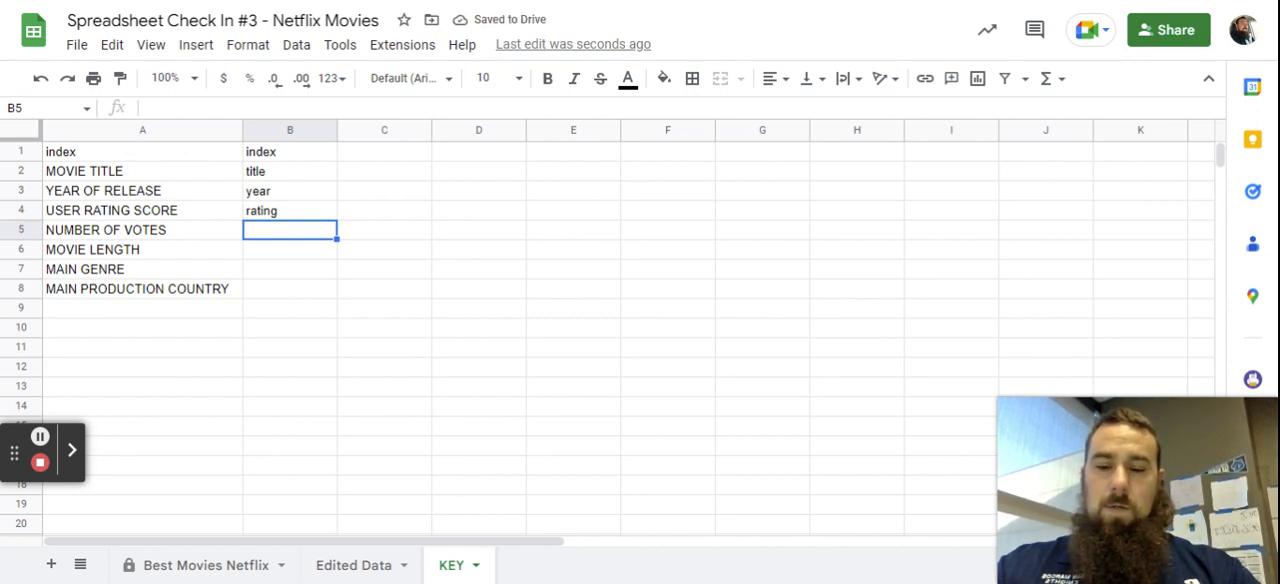
text(votes)
key(Return)
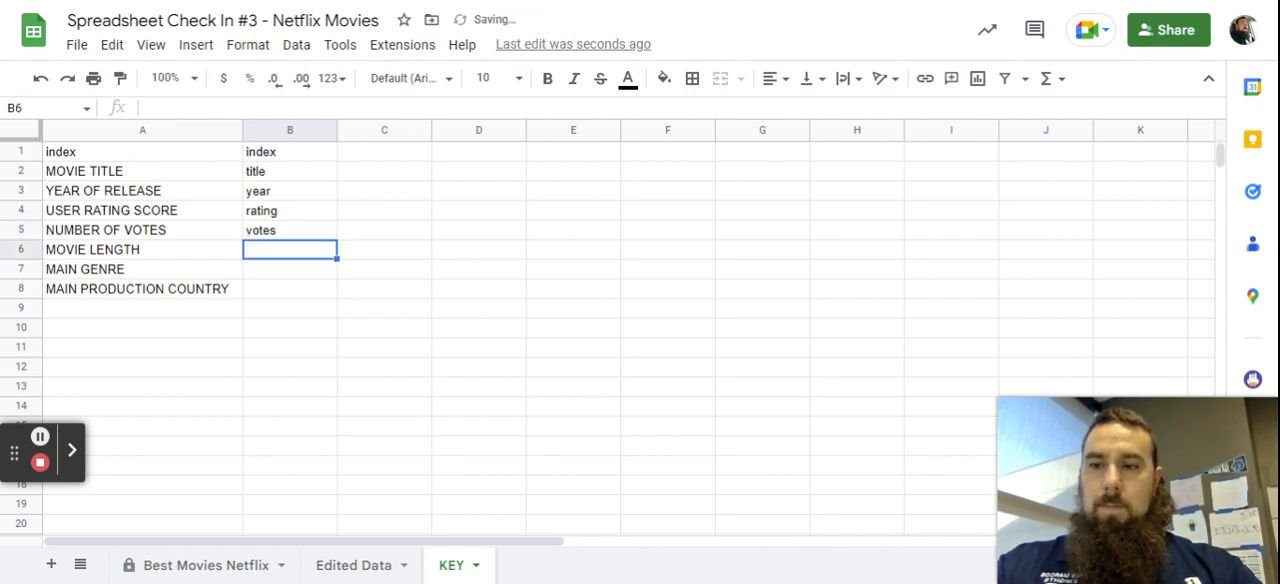
Enter the short names length, genre and country in cells B6:B8 to complete the key.
text(length)
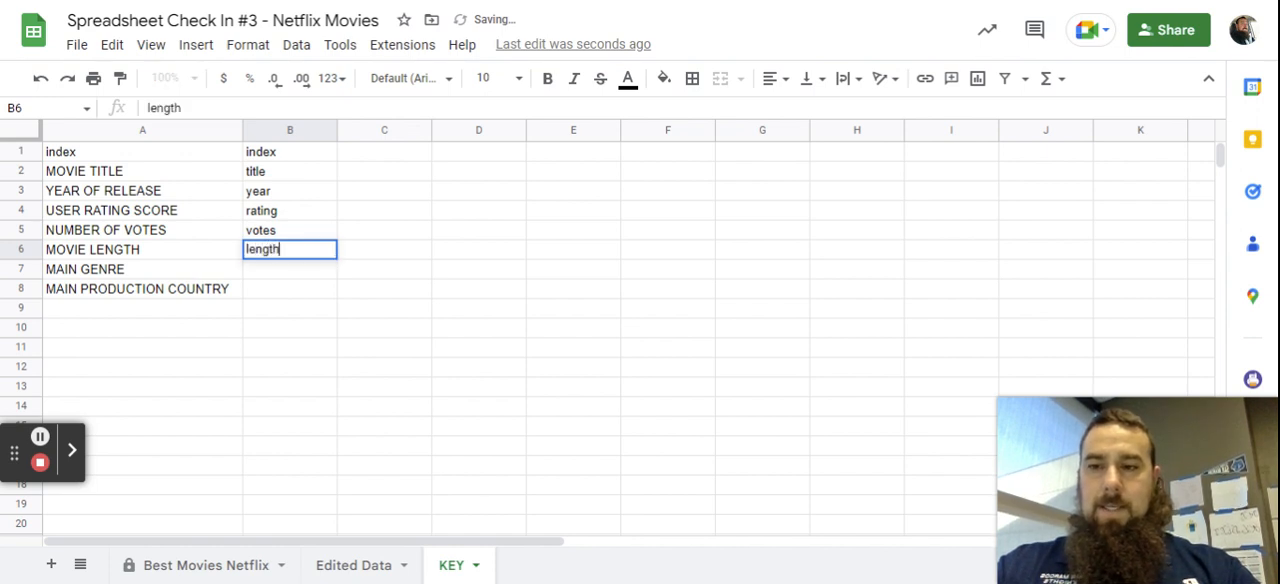
key(Return)
text(gen)
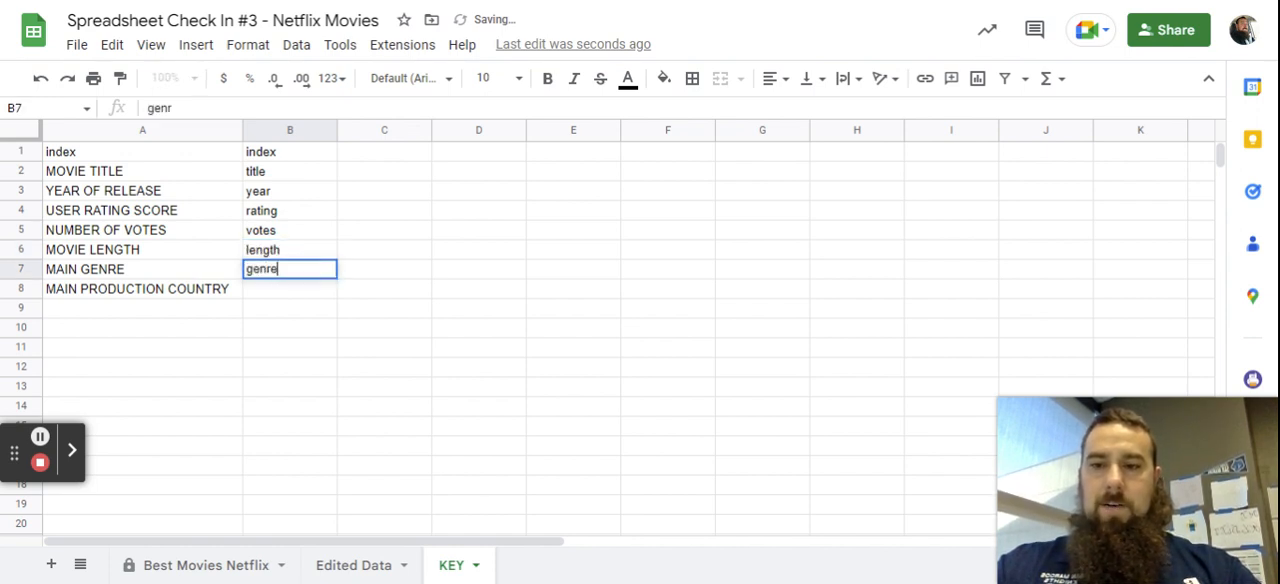
text(re)
key(Return)
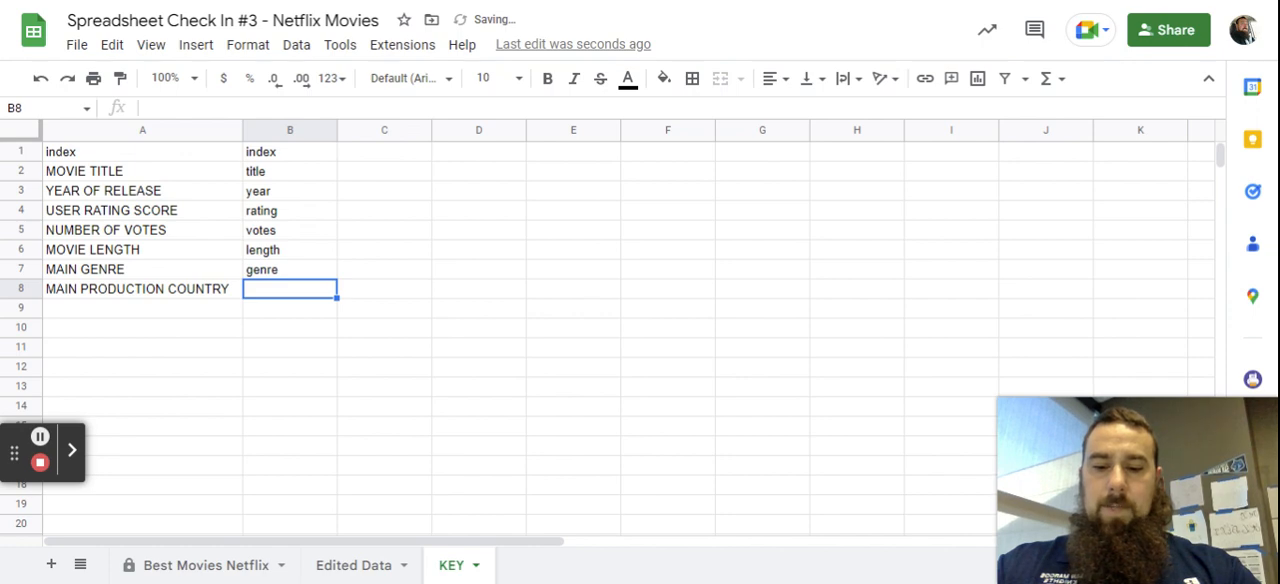
text(coun)
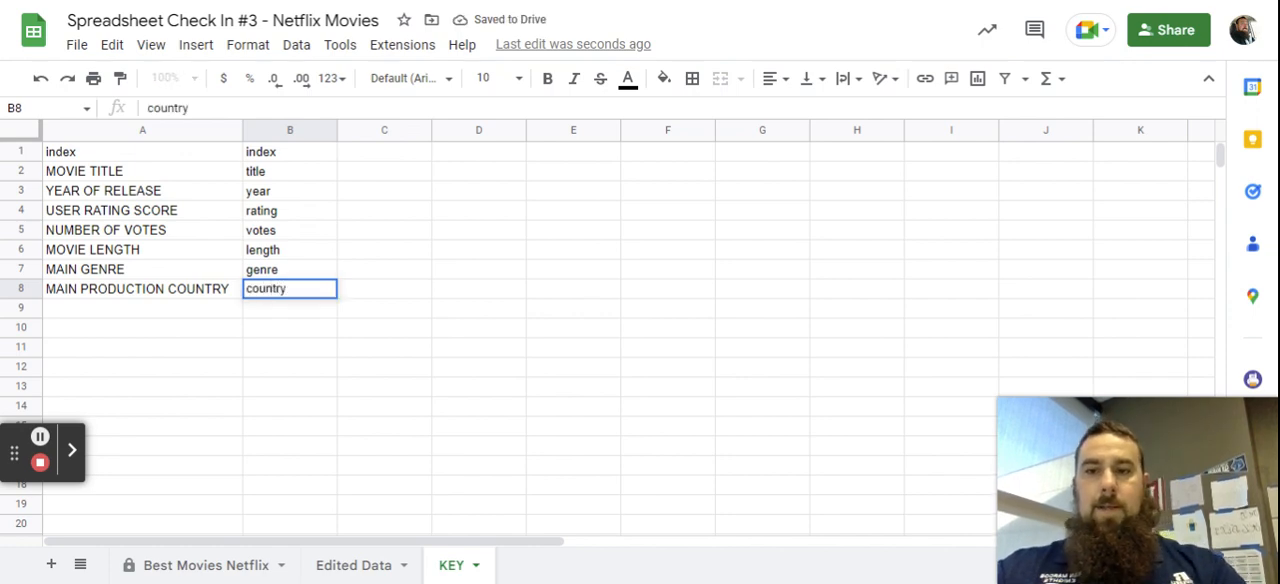
text(try)
key(Return)
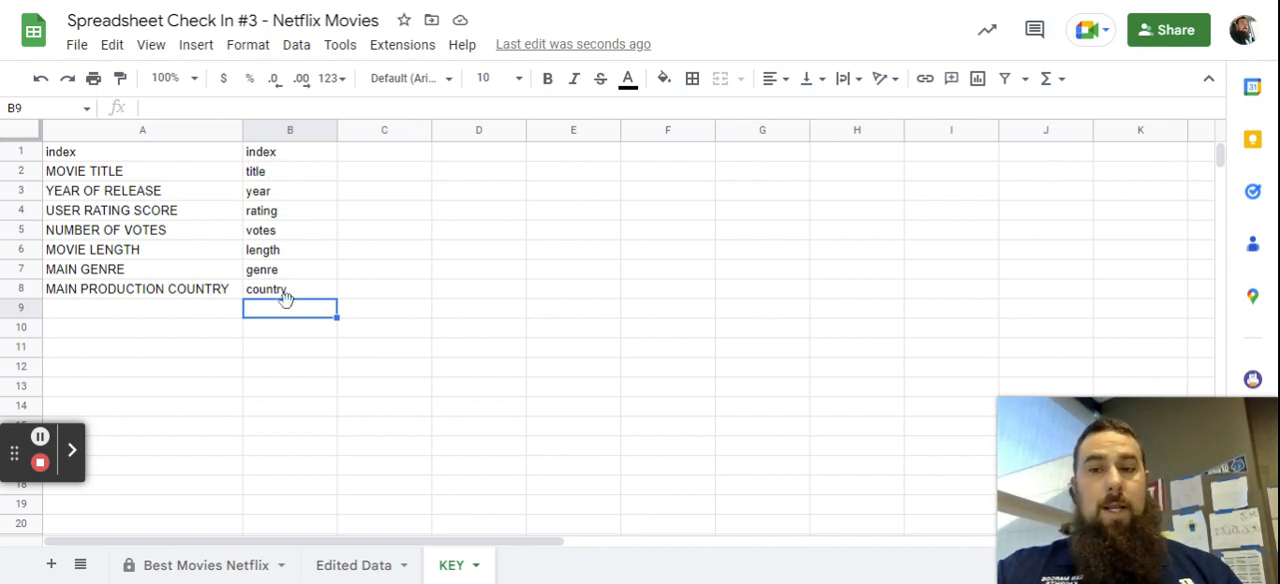
Copy the short names in B1:B8 of the KEY sheet.
click(288, 158)
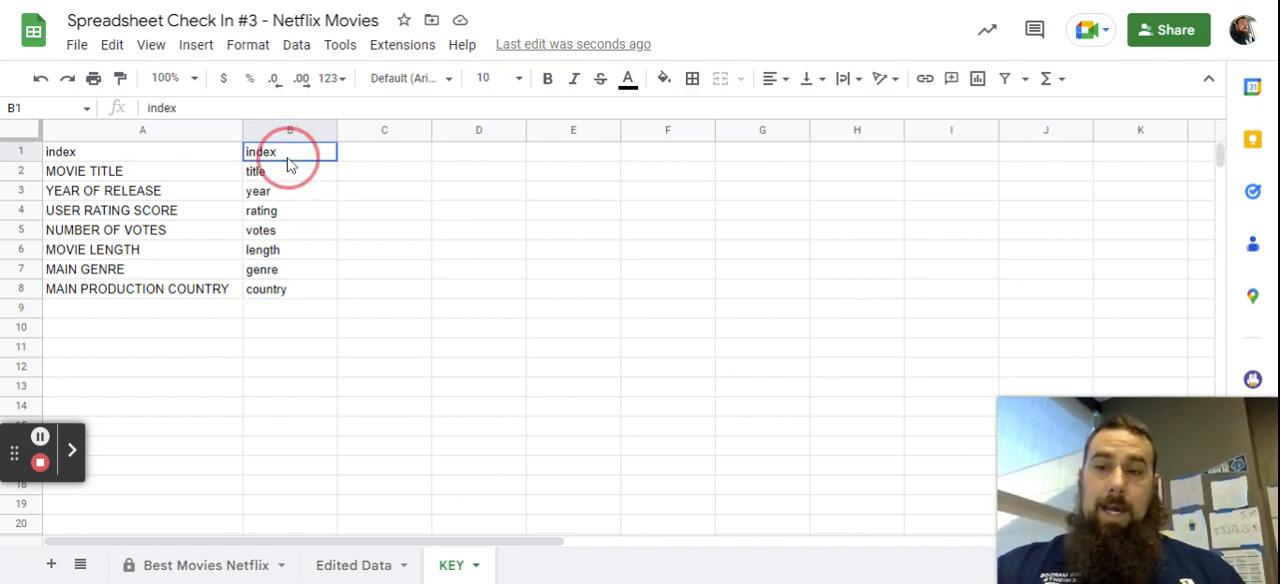
drag(288, 165, 285, 296)
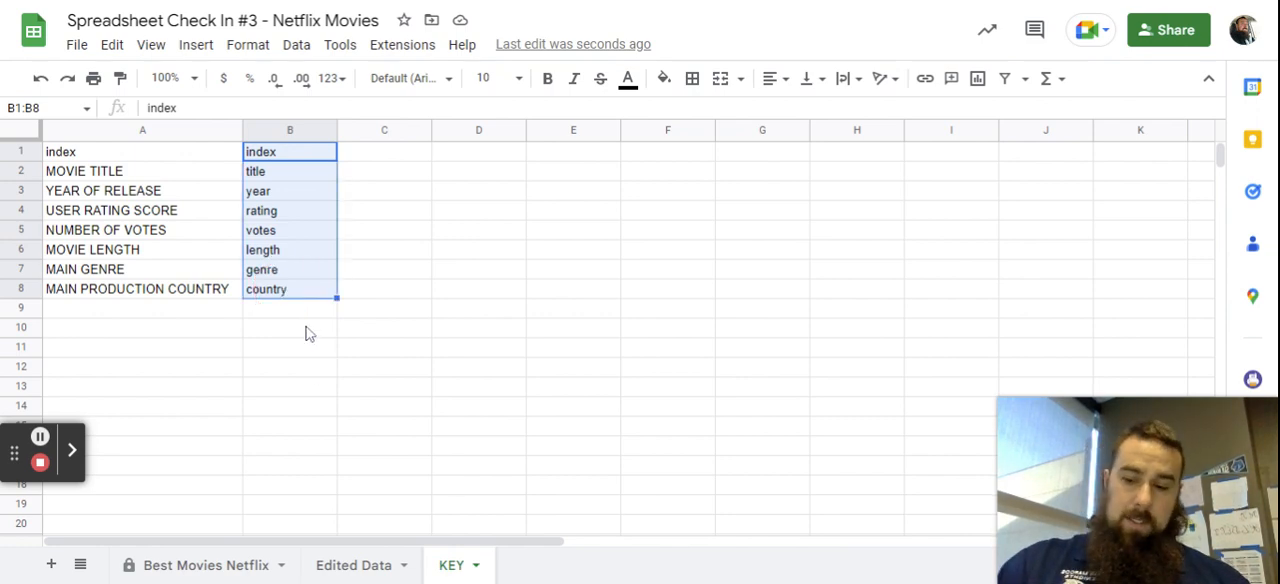
right_click(275, 190)
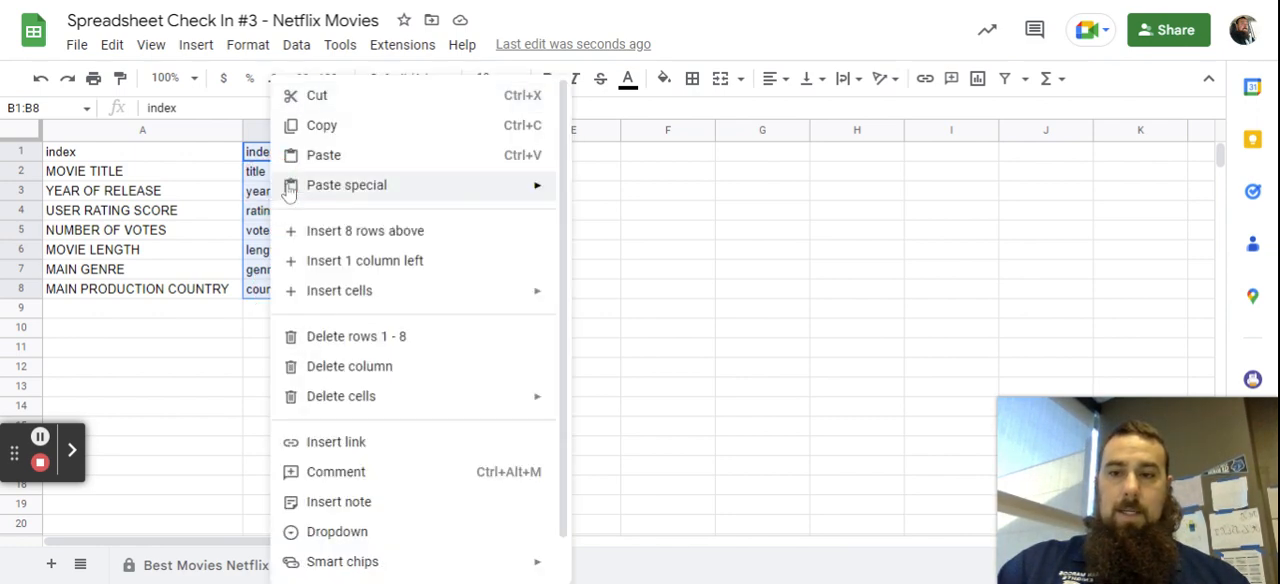
click(338, 124)
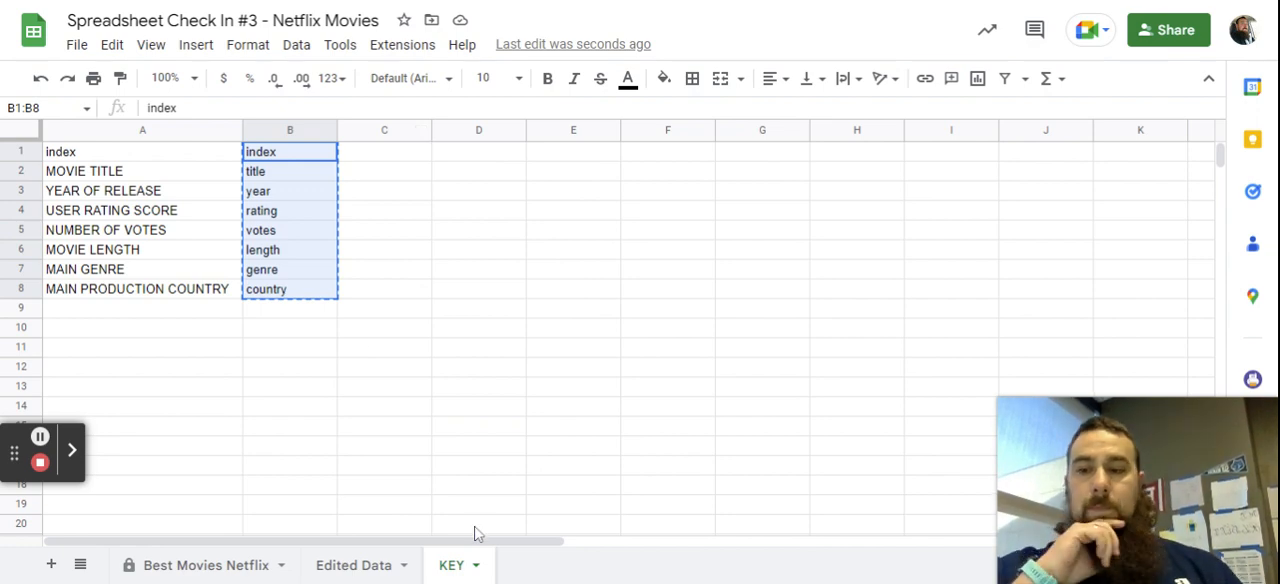
Paste the copied short names transposed into row 1 of the Edited Data sheet, replacing the original titles.
click(358, 568)
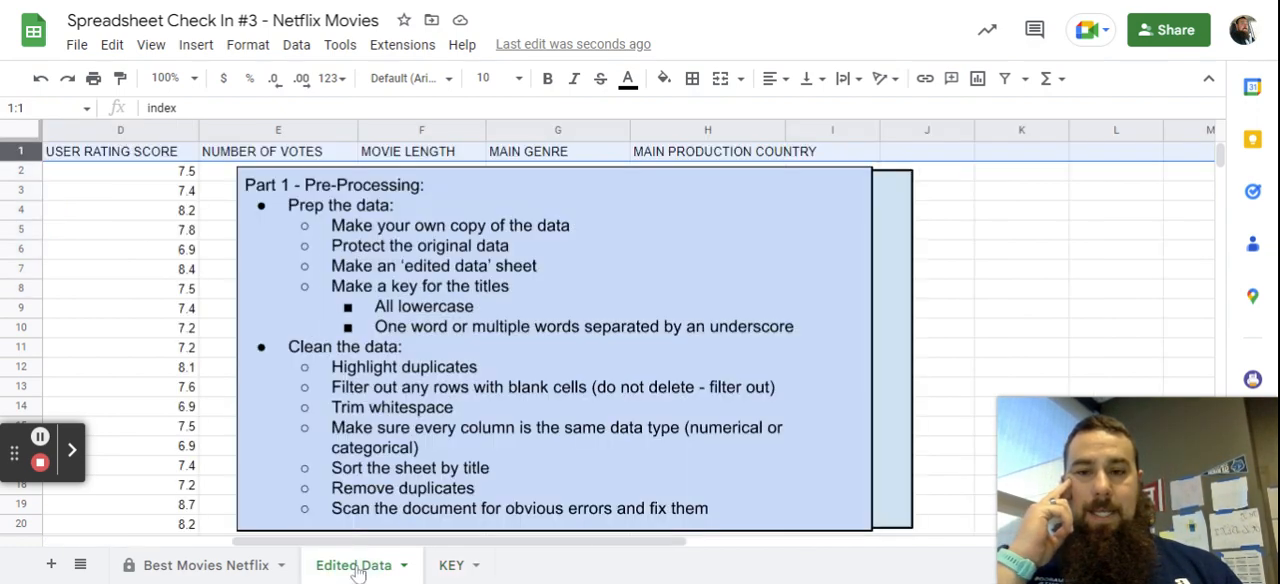
scroll(575, 549, left, 5)
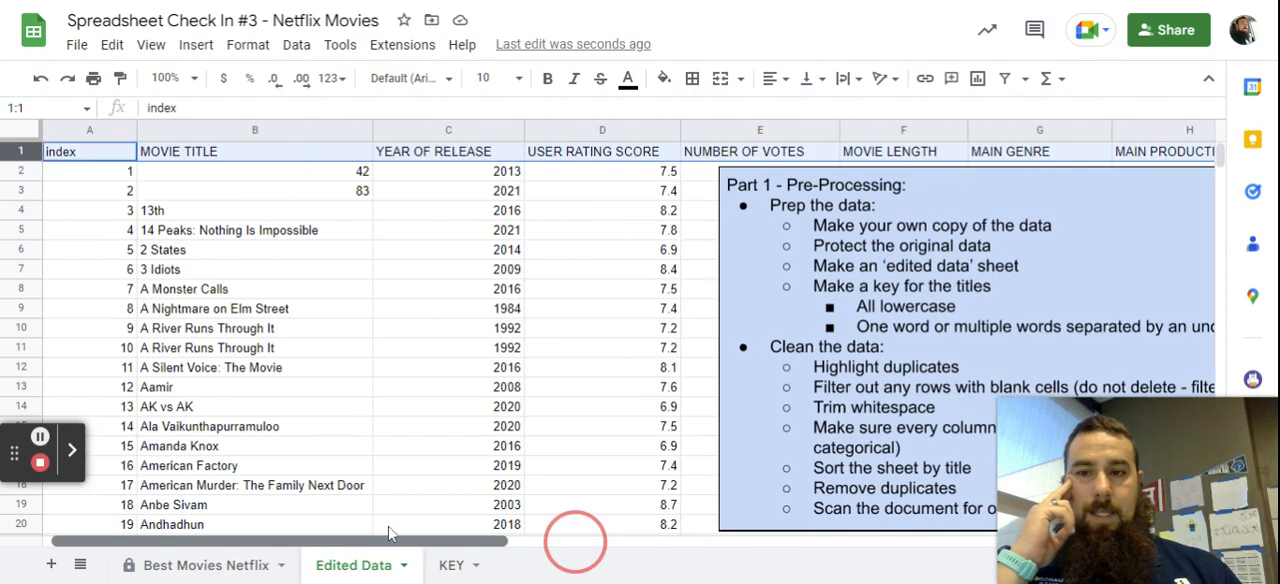
right_click(88, 155)
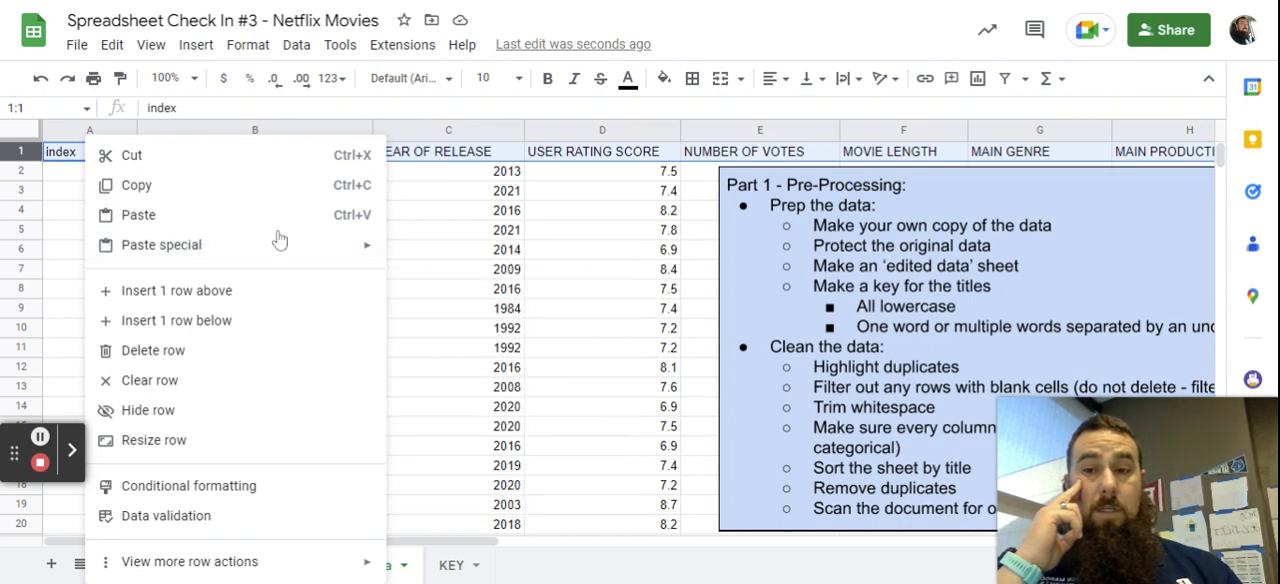
mouse_move(328, 250)
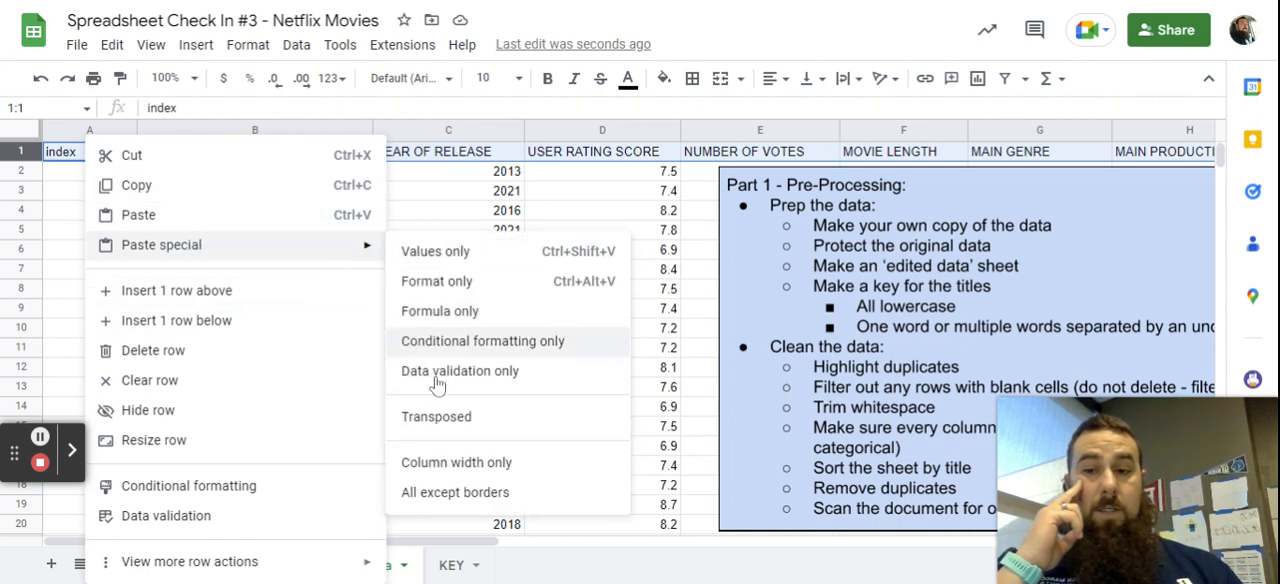
click(444, 424)
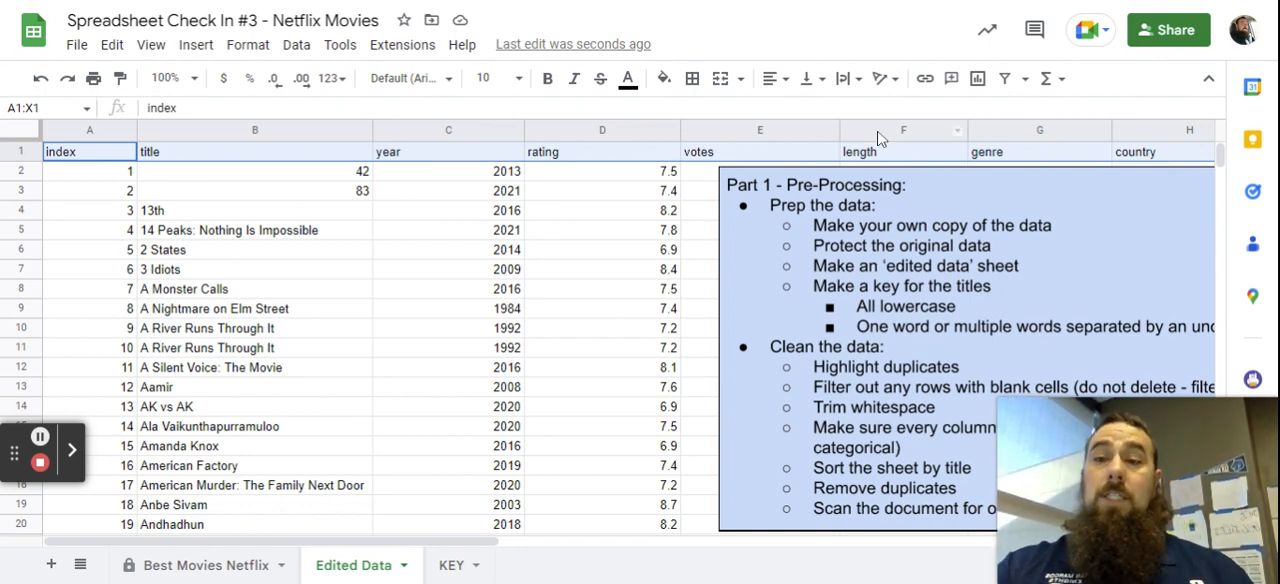
Make the title row of Edited Data bold and give it a medium-weight solid bottom border.
click(548, 80)
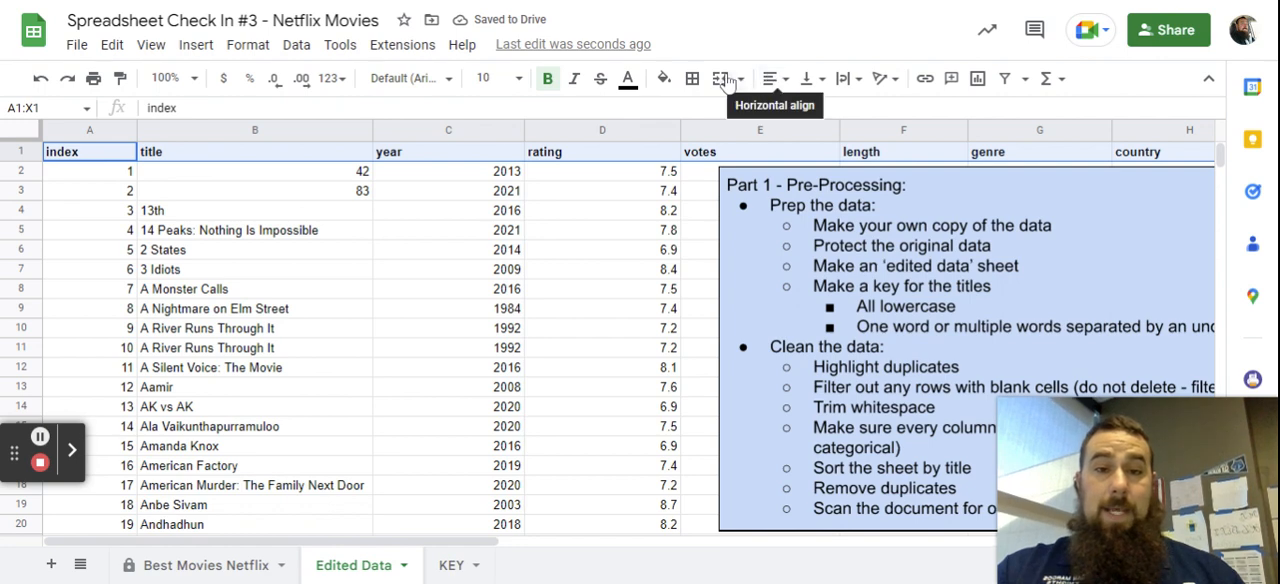
click(690, 80)
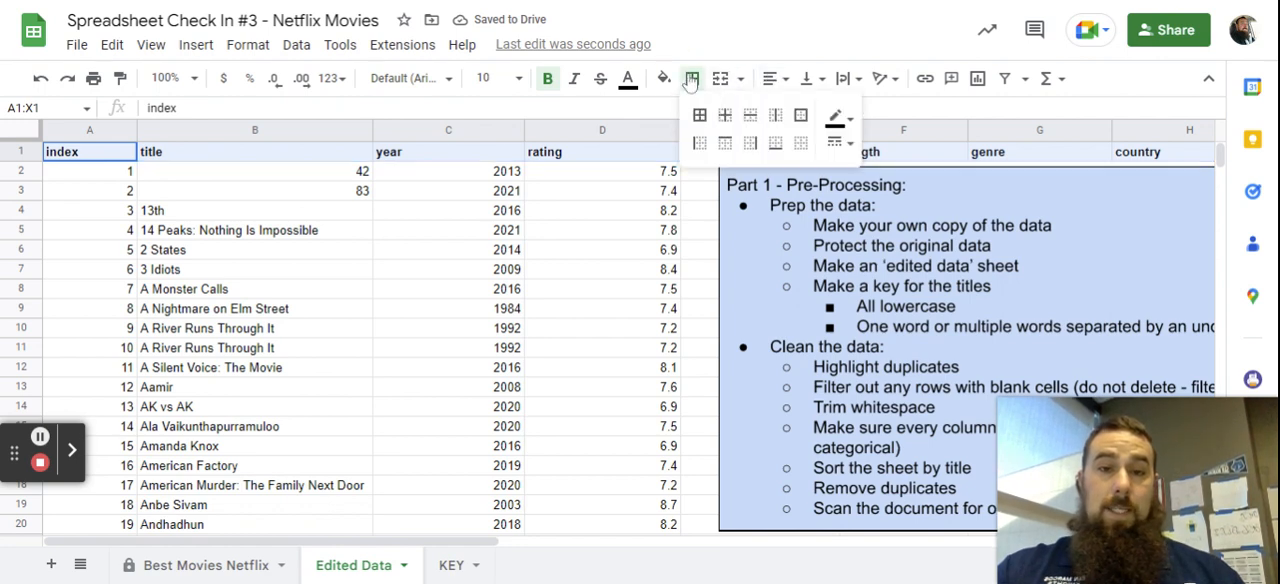
click(776, 145)
click(840, 143)
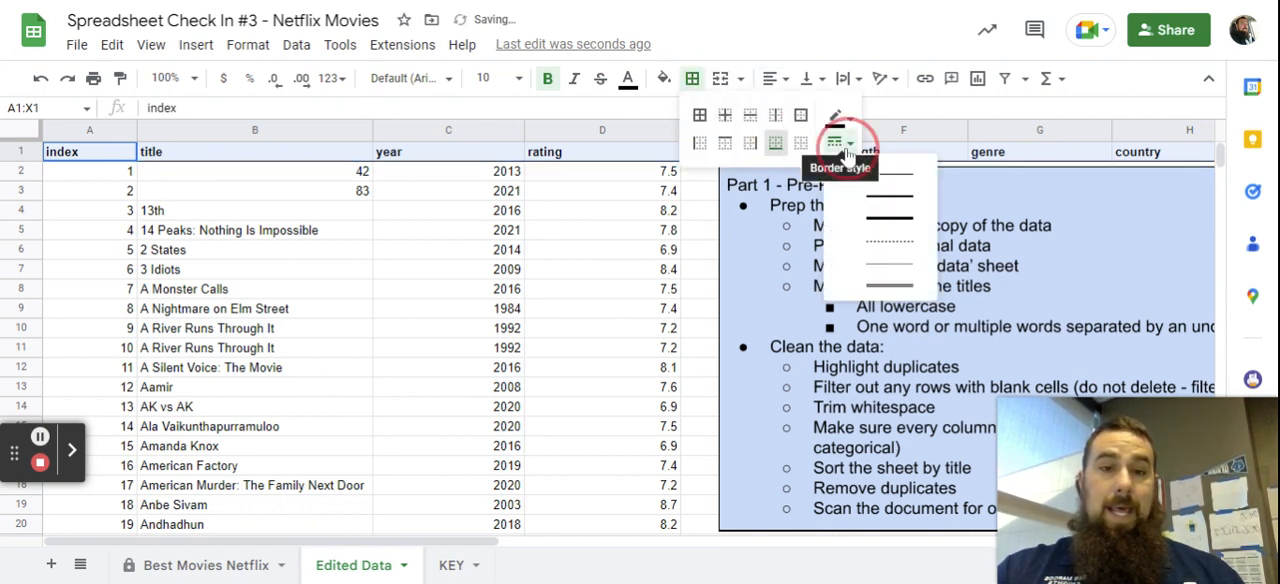
click(889, 195)
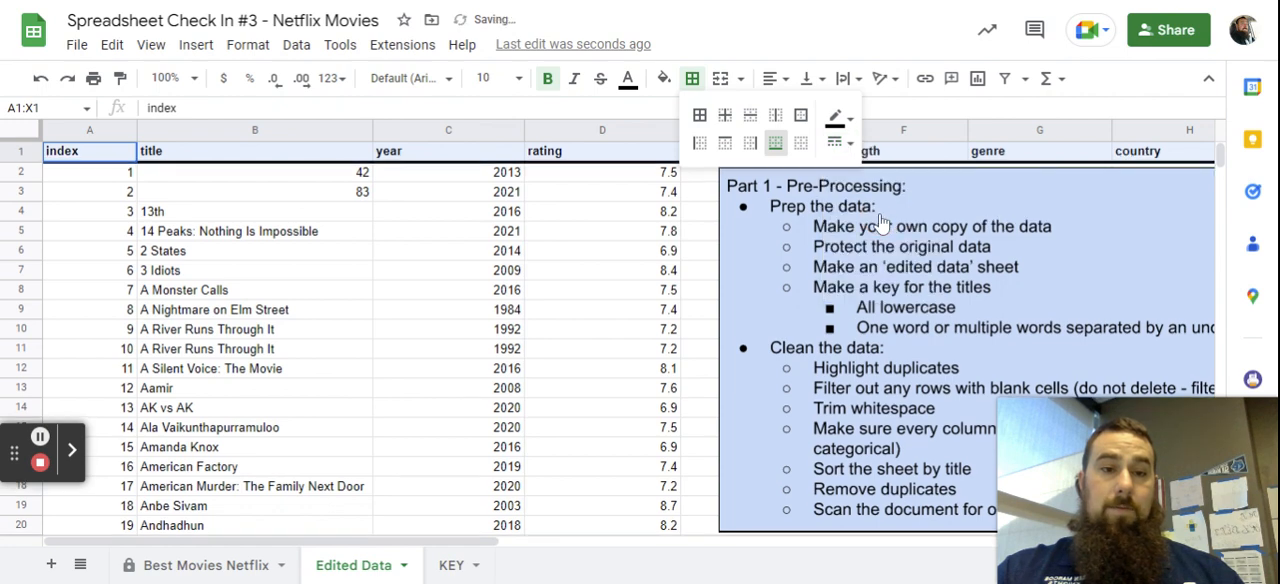
click(437, 193)
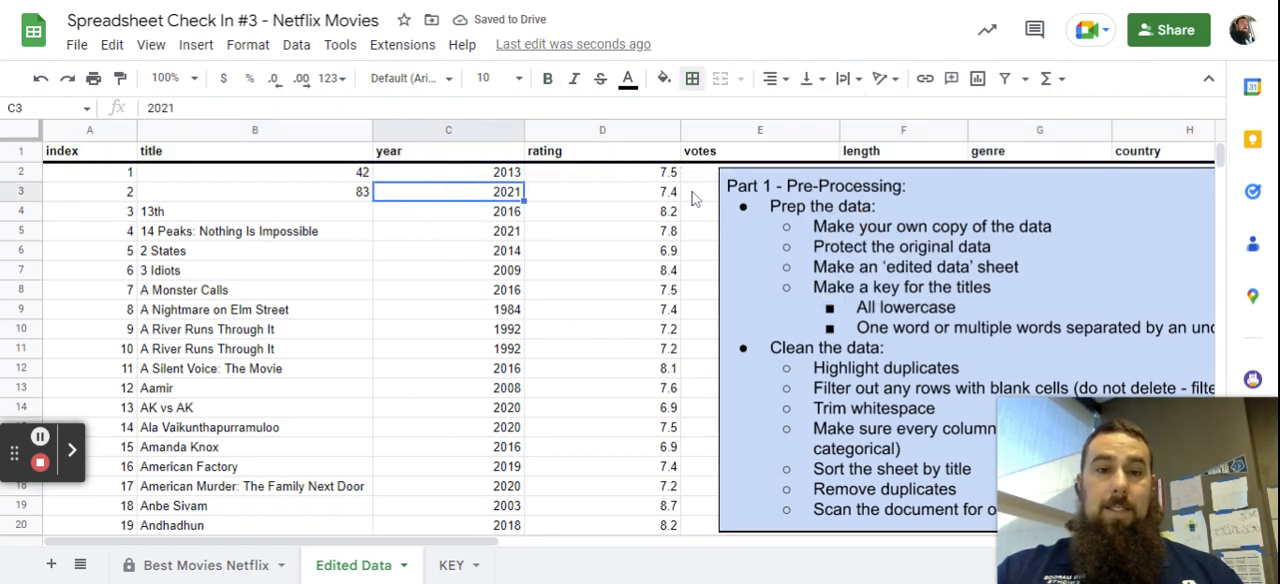
Move the Part 1 and Part 2 instruction boxes off the votes and length columns, with Part 1 in front.
drag(765, 253, 1251, 345)
click(1083, 229)
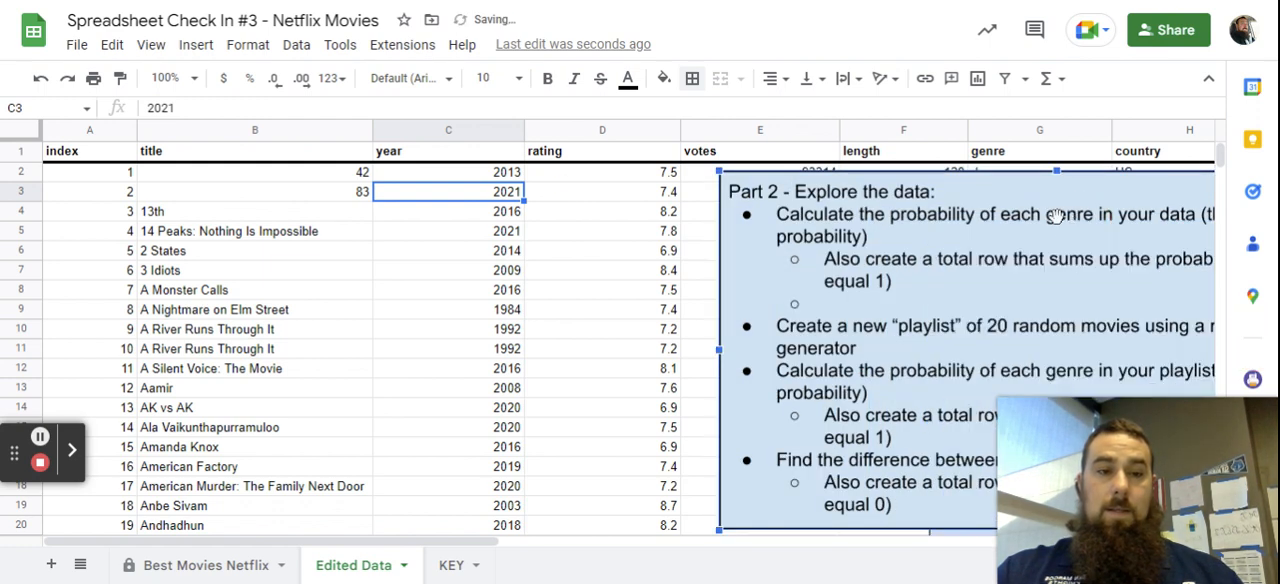
drag(1056, 217, 1200, 392)
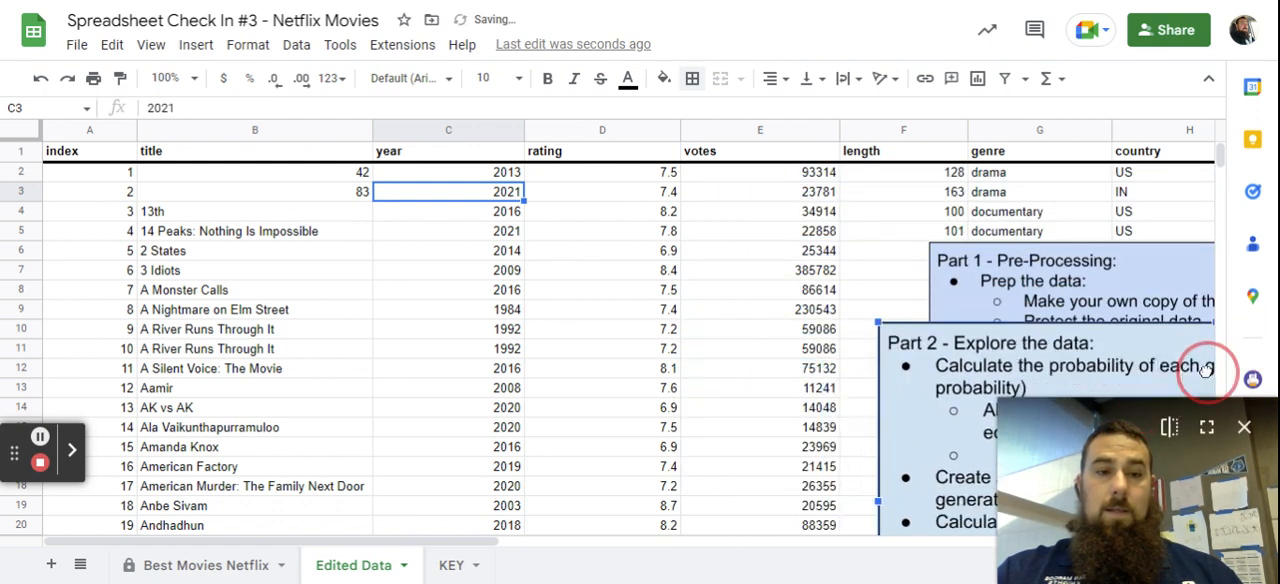
click(1170, 288)
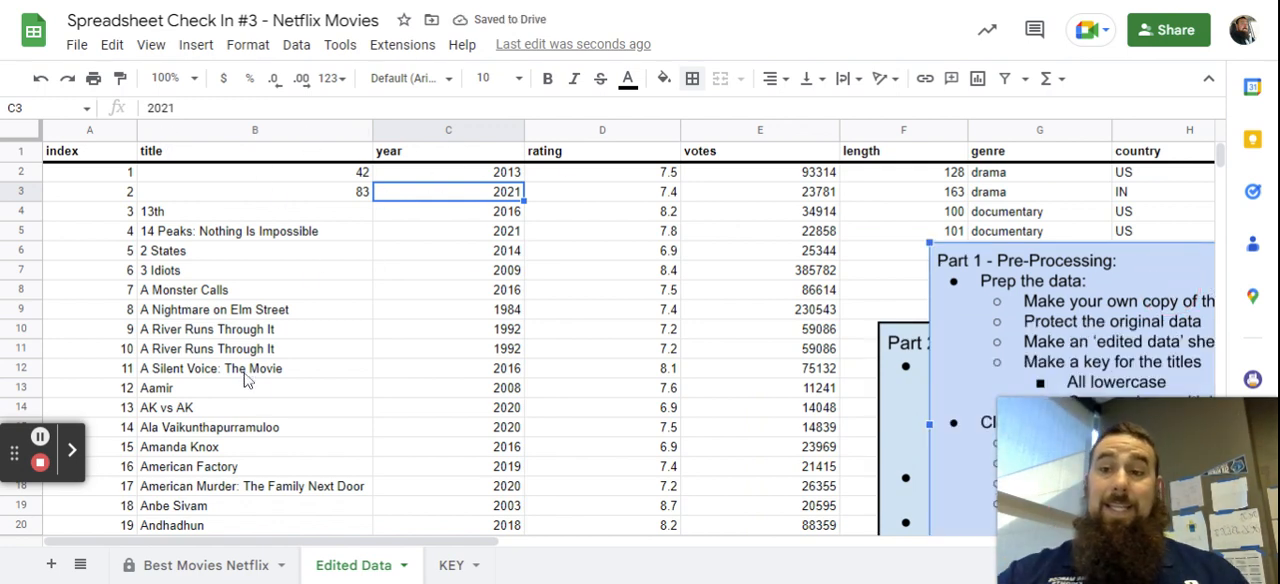
Freeze the Edited Data sheet up to row 1.
click(222, 192)
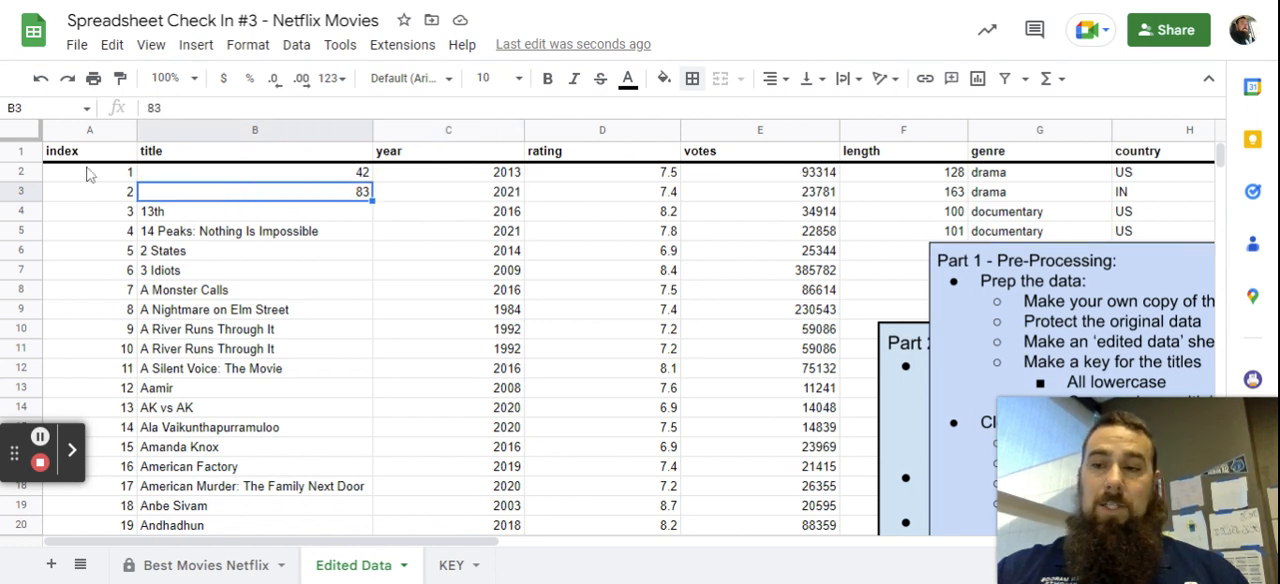
click(20, 151)
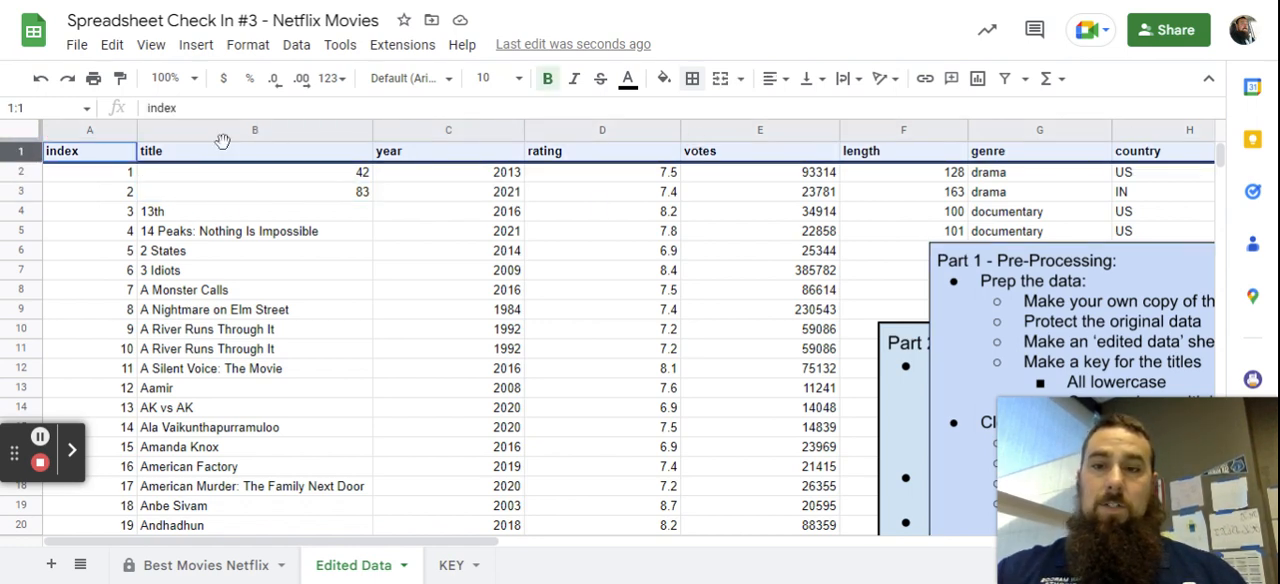
click(286, 50)
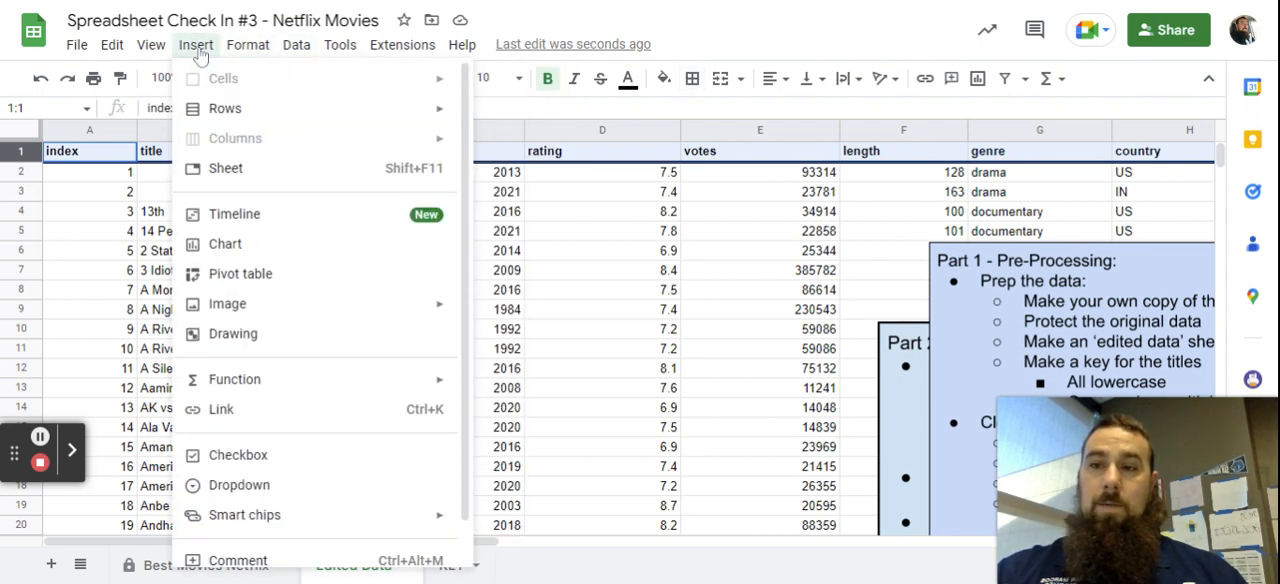
mouse_move(140, 52)
mouse_move(200, 108)
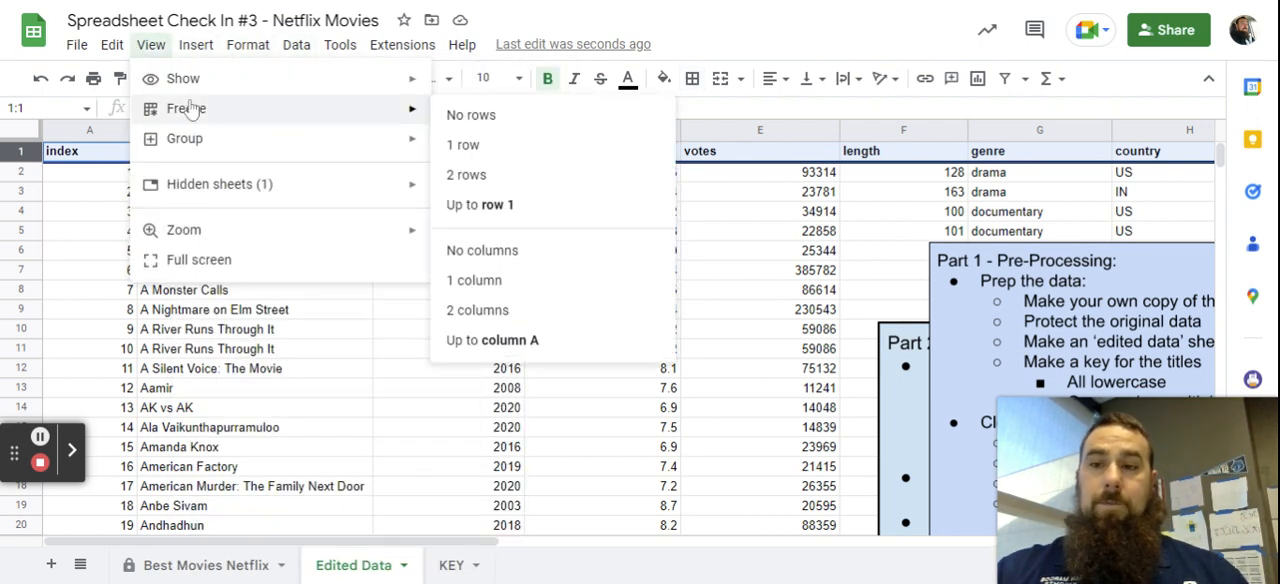
click(485, 205)
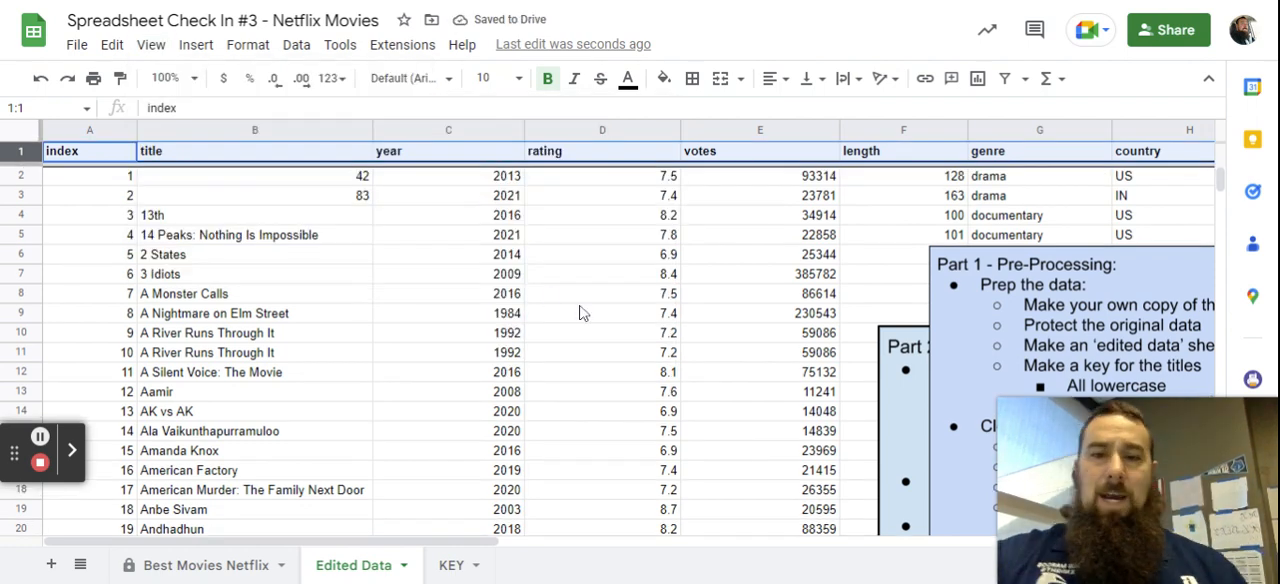
Check how the frozen title row behaves while going through the movie list.
scroll(586, 308, down, 5)
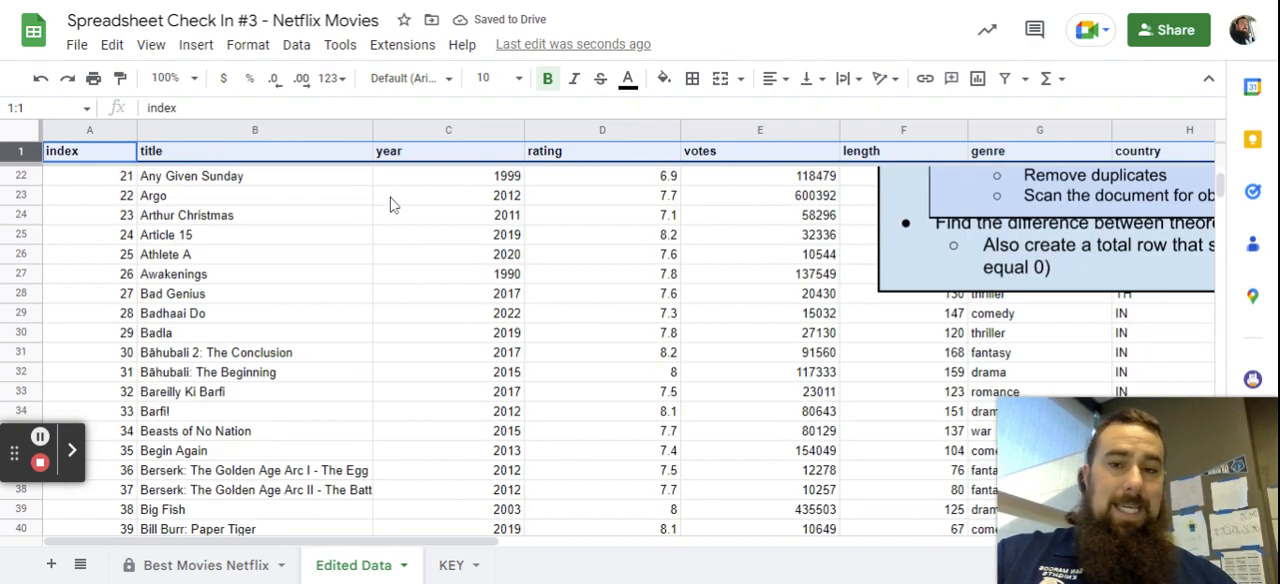
scroll(388, 203, down, 7)
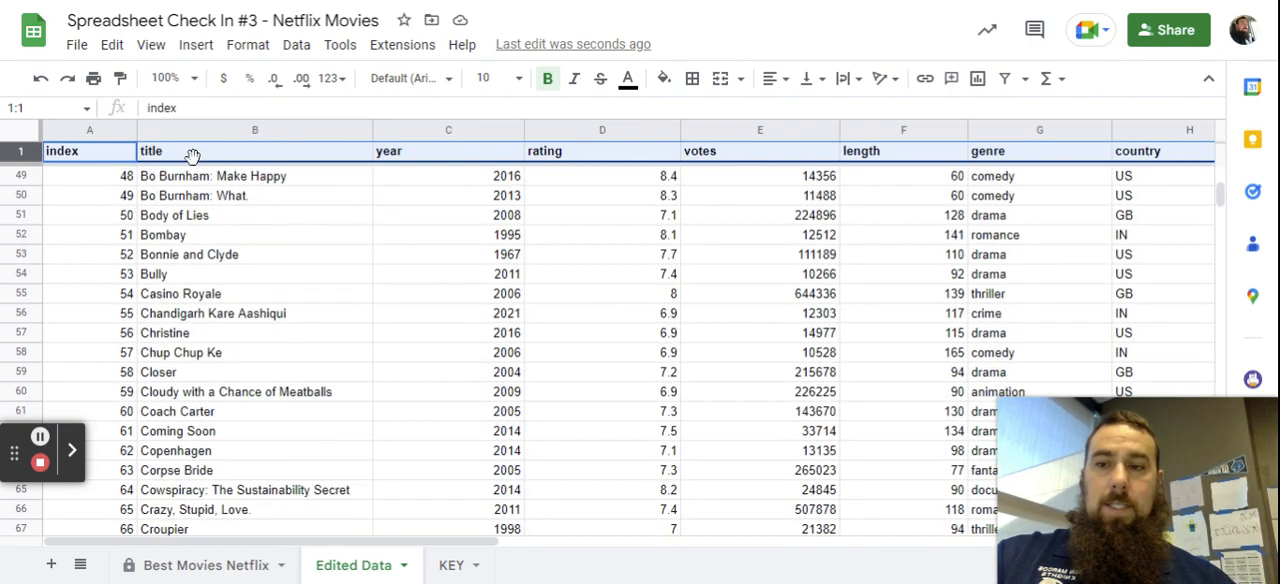
scroll(434, 311, up, 3)
scroll(497, 229, down, 8)
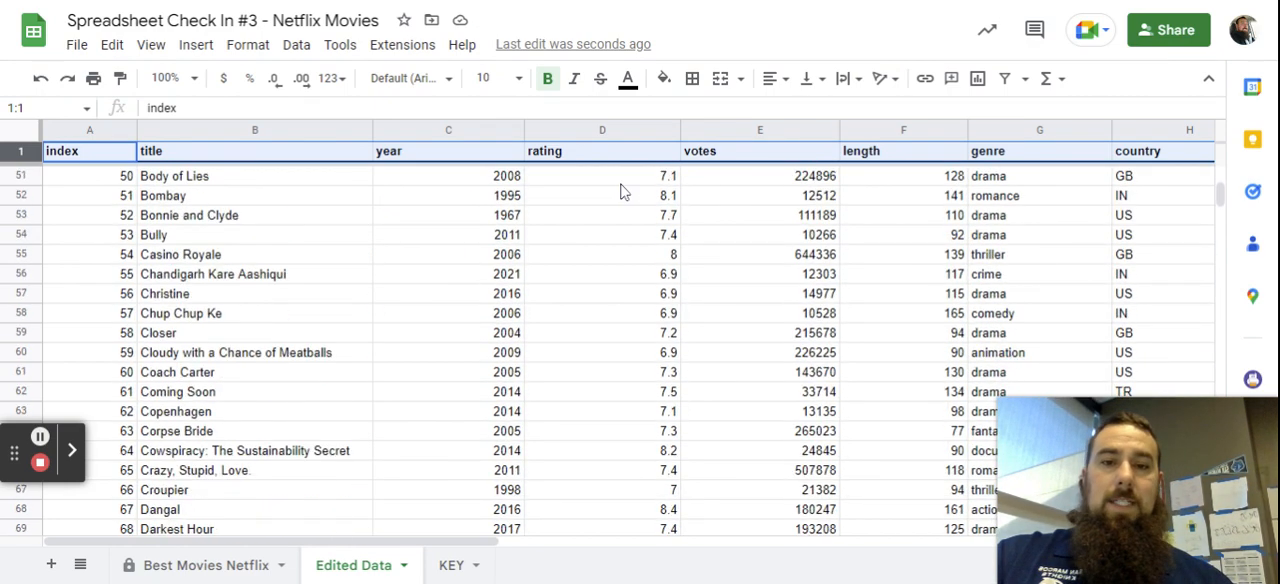
scroll(1057, 283, down, 5)
scroll(1066, 303, up, 14)
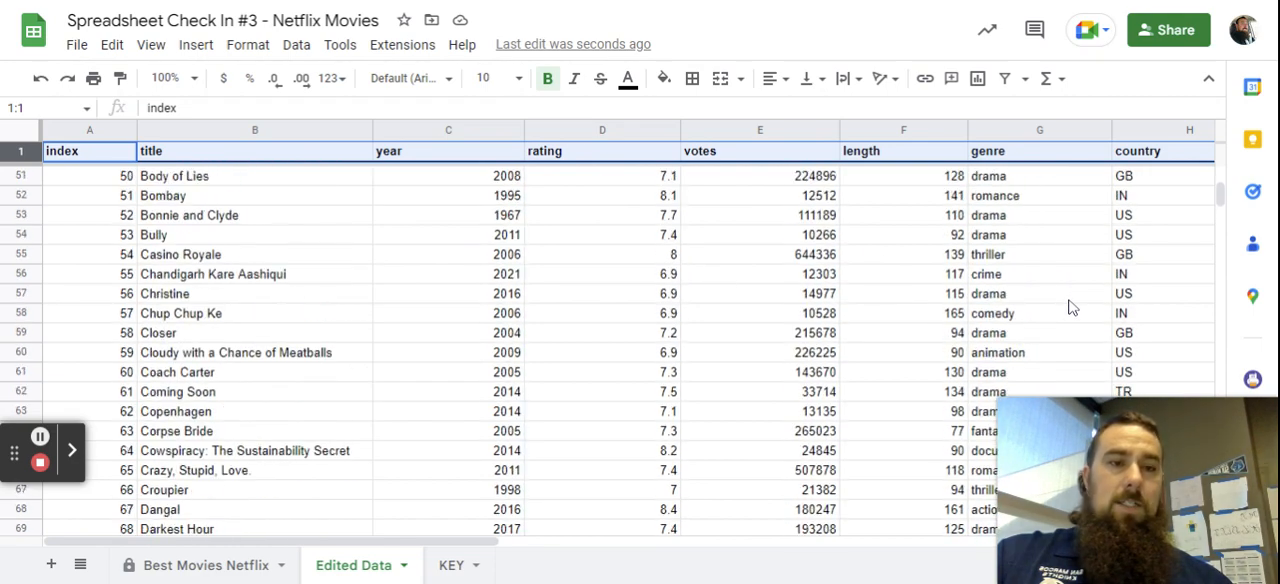
scroll(903, 265, up, 8)
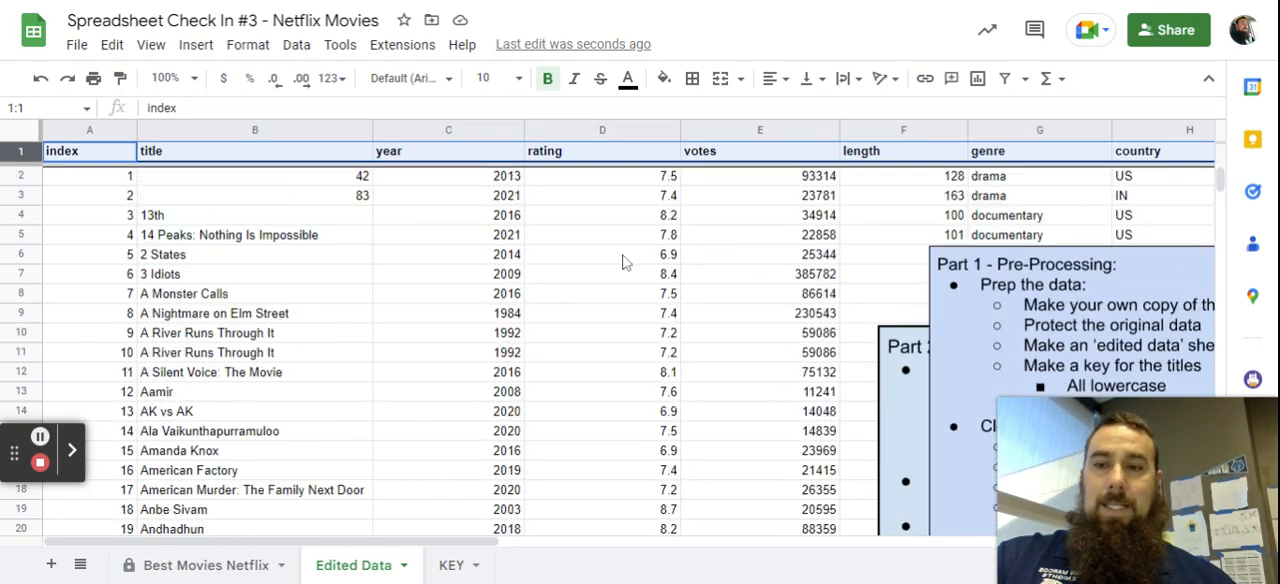
scroll(390, 248, down, 4)
scroll(390, 248, up, 3)
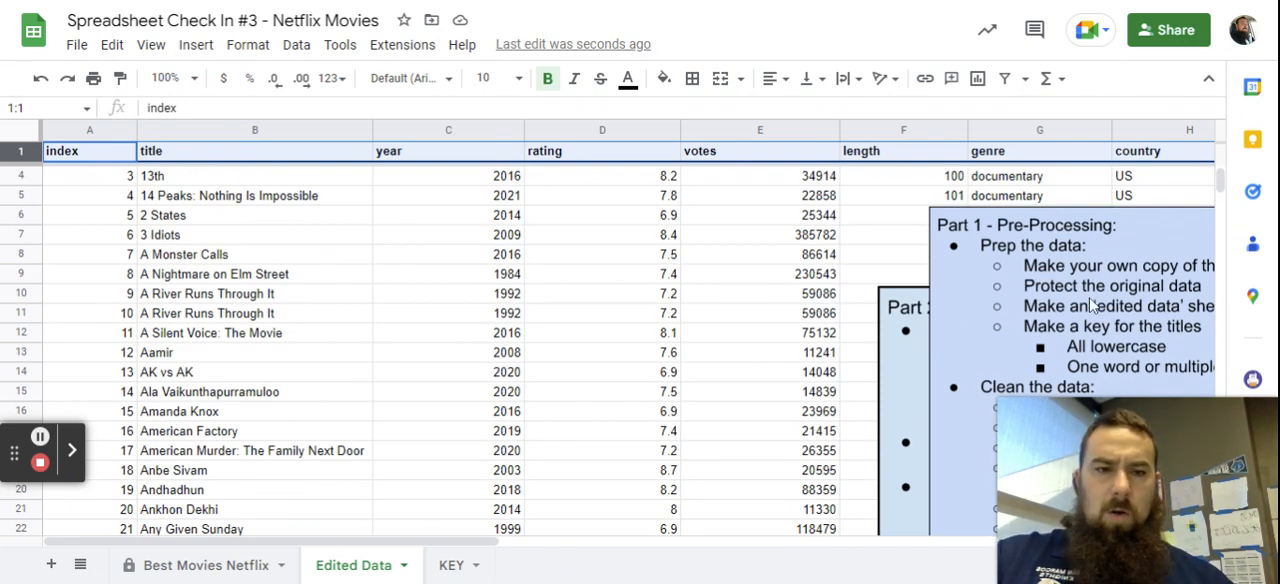
Move the Part 2 box far down the sheet and place the Part 1 checklist beside the rating column.
drag(932, 306, 303, 280)
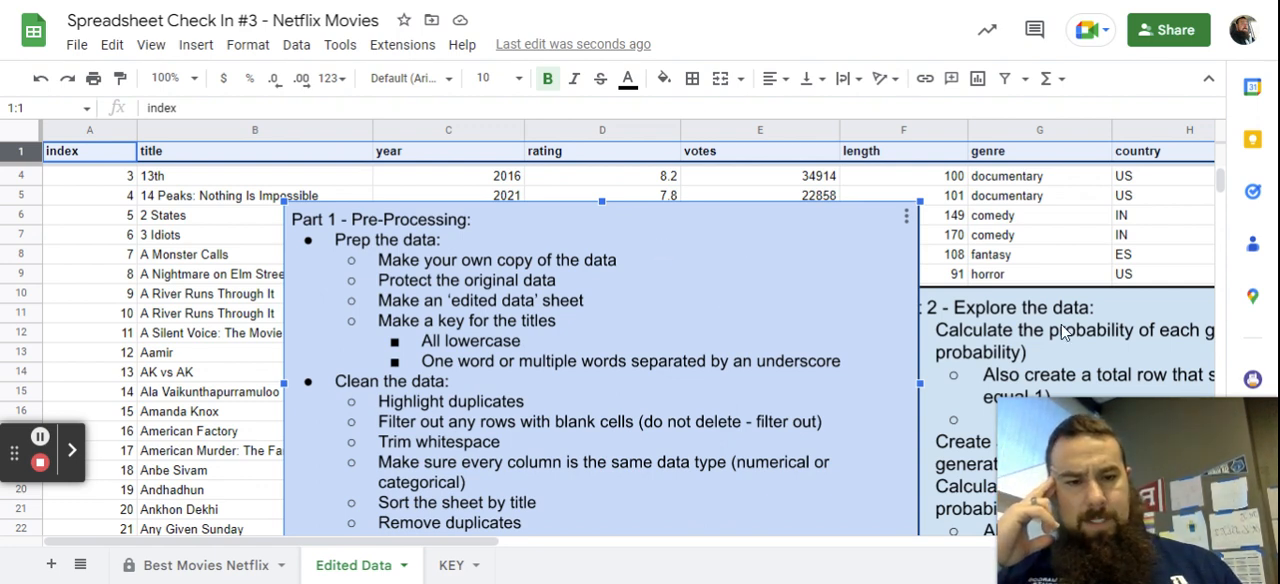
drag(1125, 313, 1208, 543)
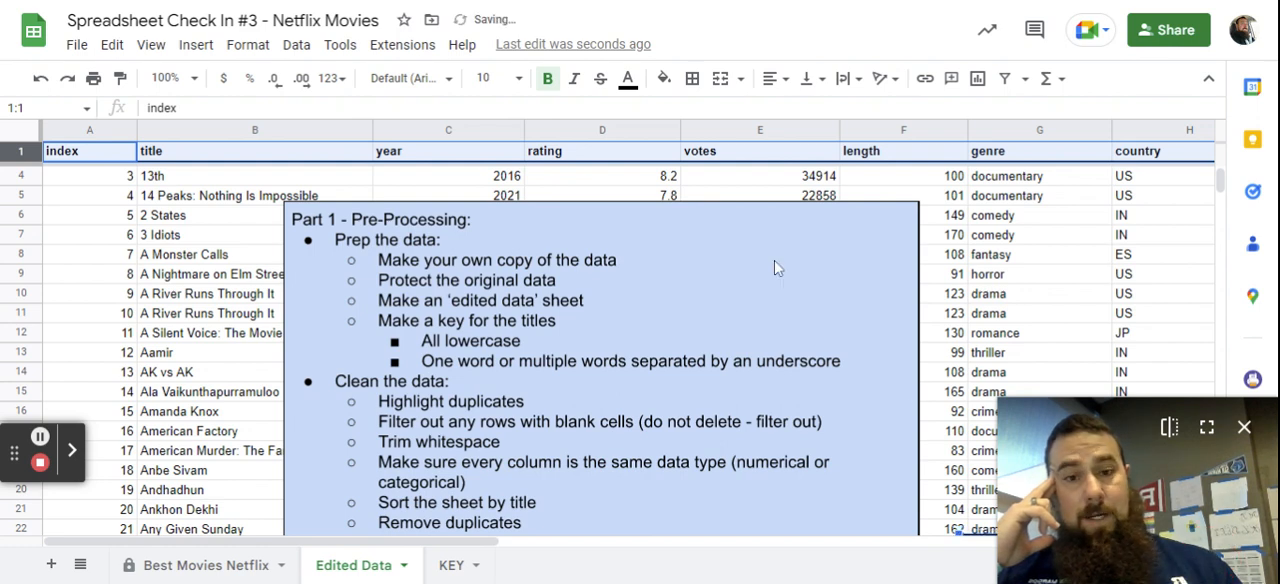
click(674, 210)
drag(674, 212, 1121, 207)
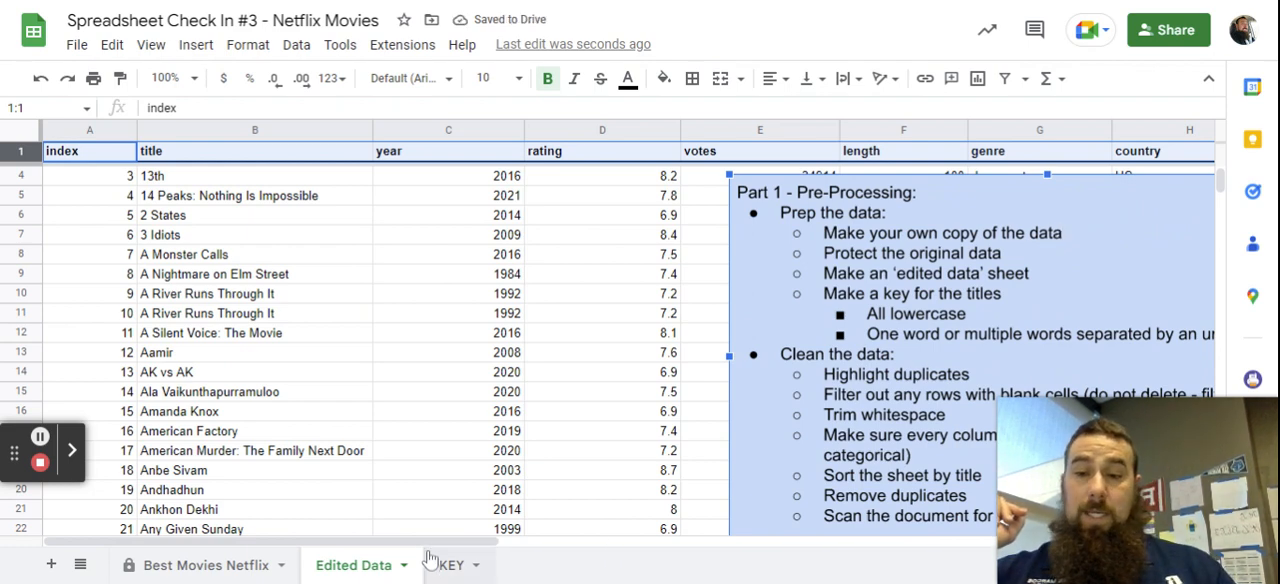
drag(432, 540, 378, 541)
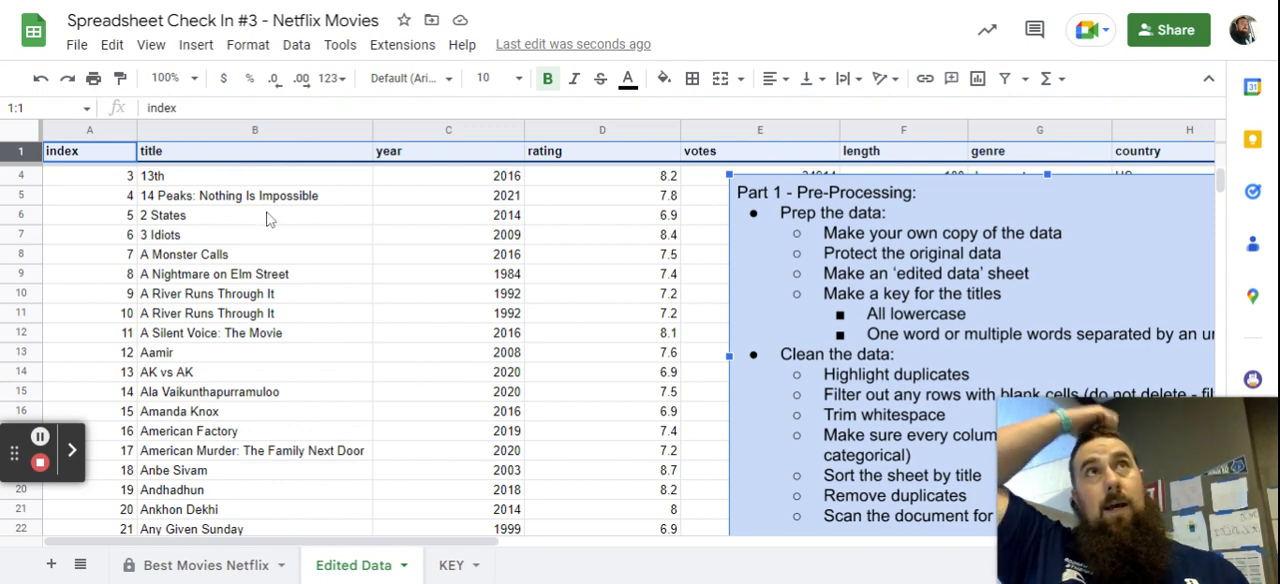
Start a conditional formatting rule for the whole title column of Edited Data.
scroll(355, 391, up, 1)
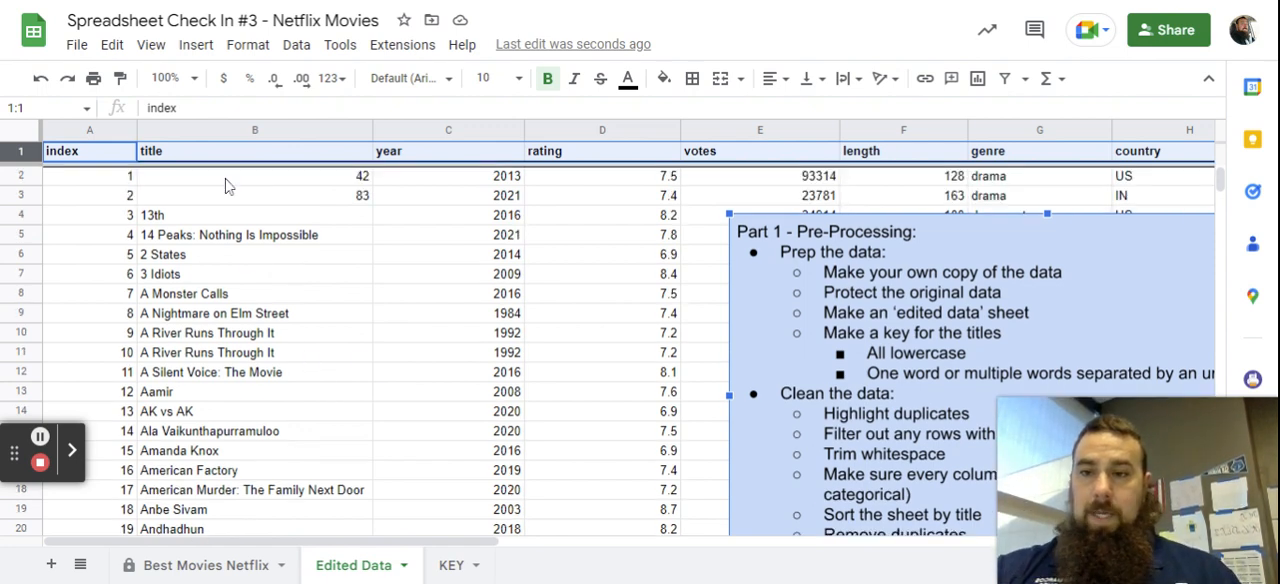
click(249, 135)
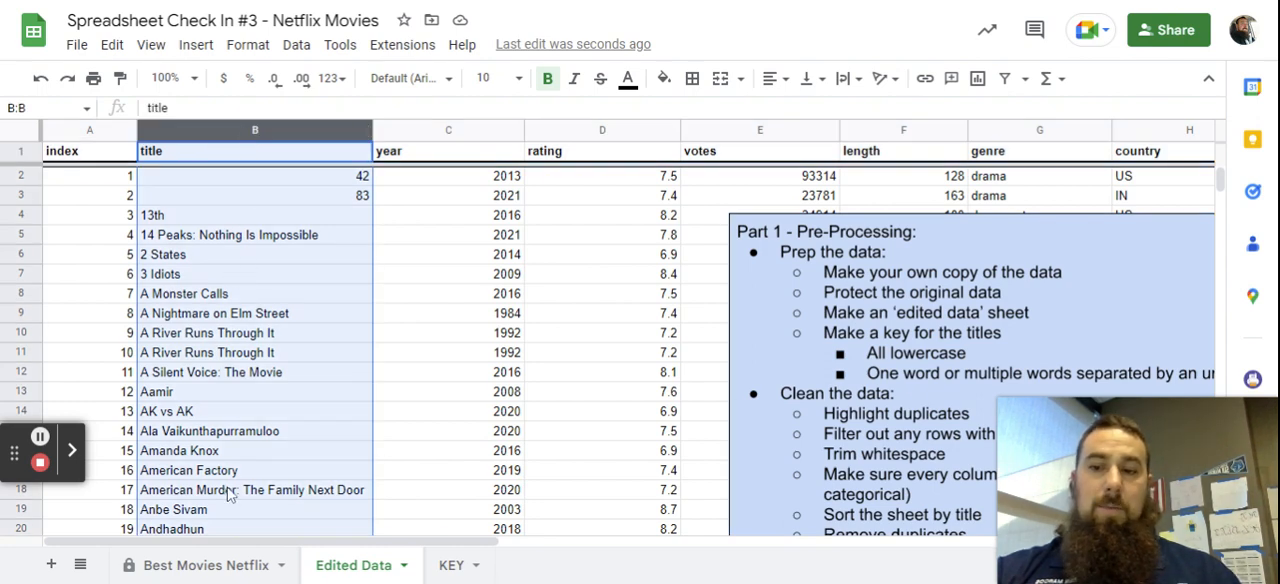
click(300, 47)
mouse_move(386, 466)
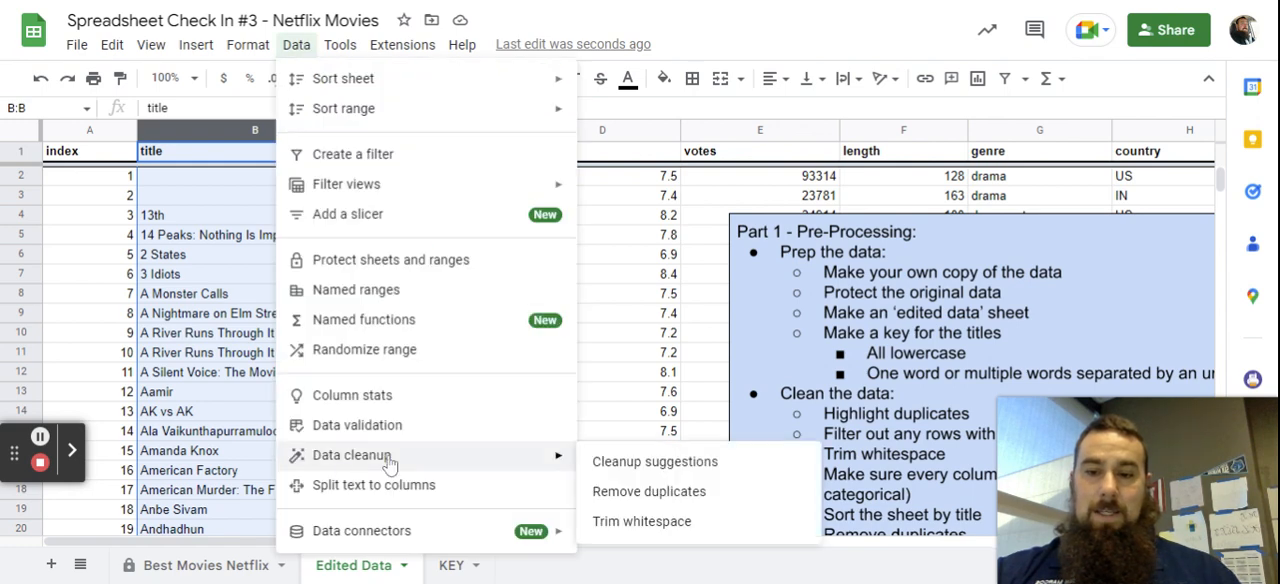
mouse_move(249, 46)
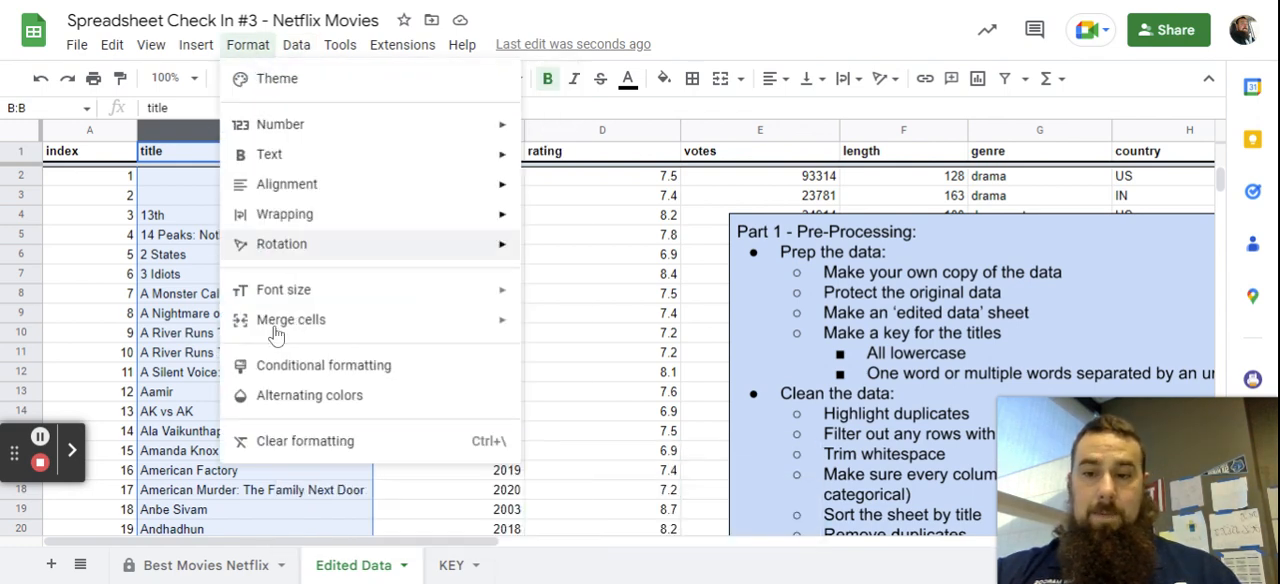
click(281, 366)
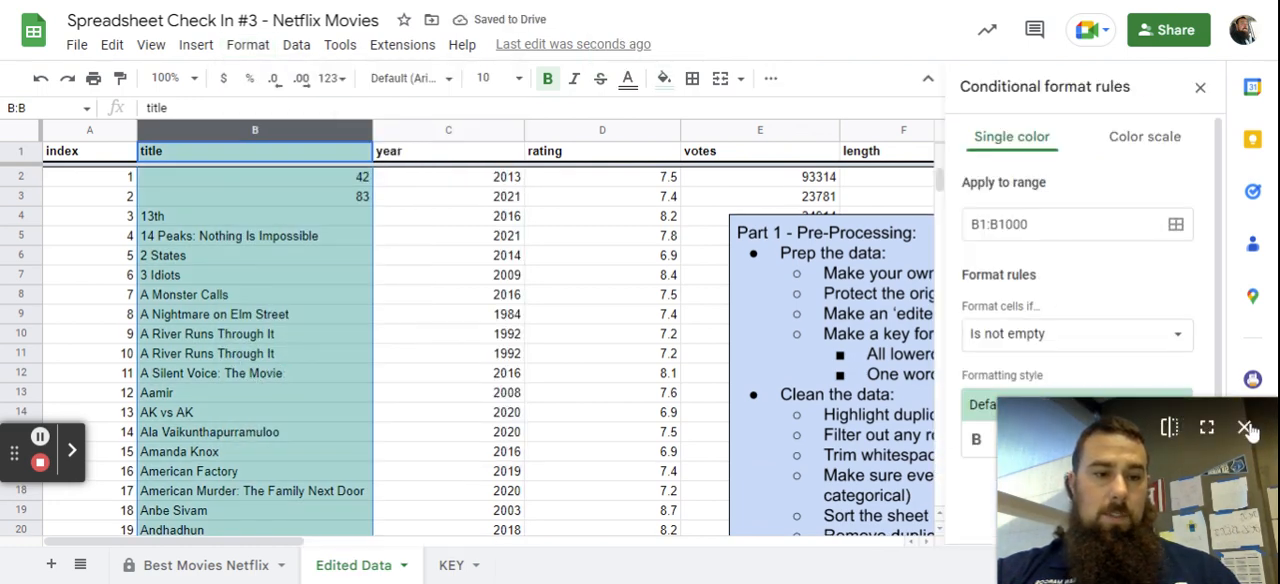
drag(1125, 476, 588, 455)
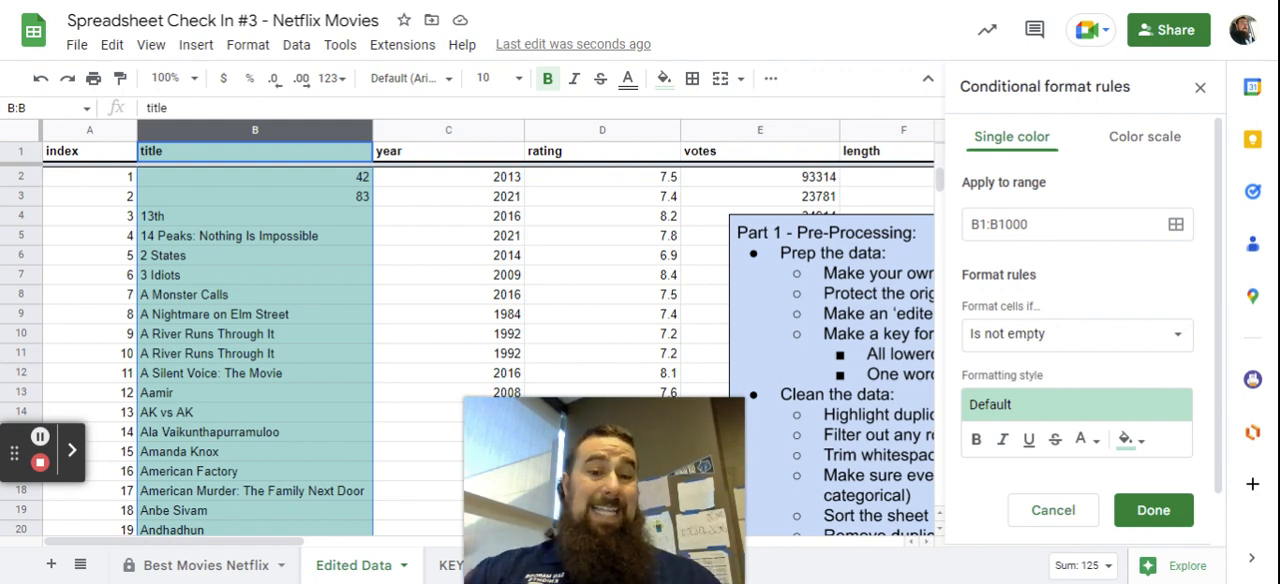
Set the rule's condition to the custom formula =countif(B:B,B1)>1.
click(1025, 338)
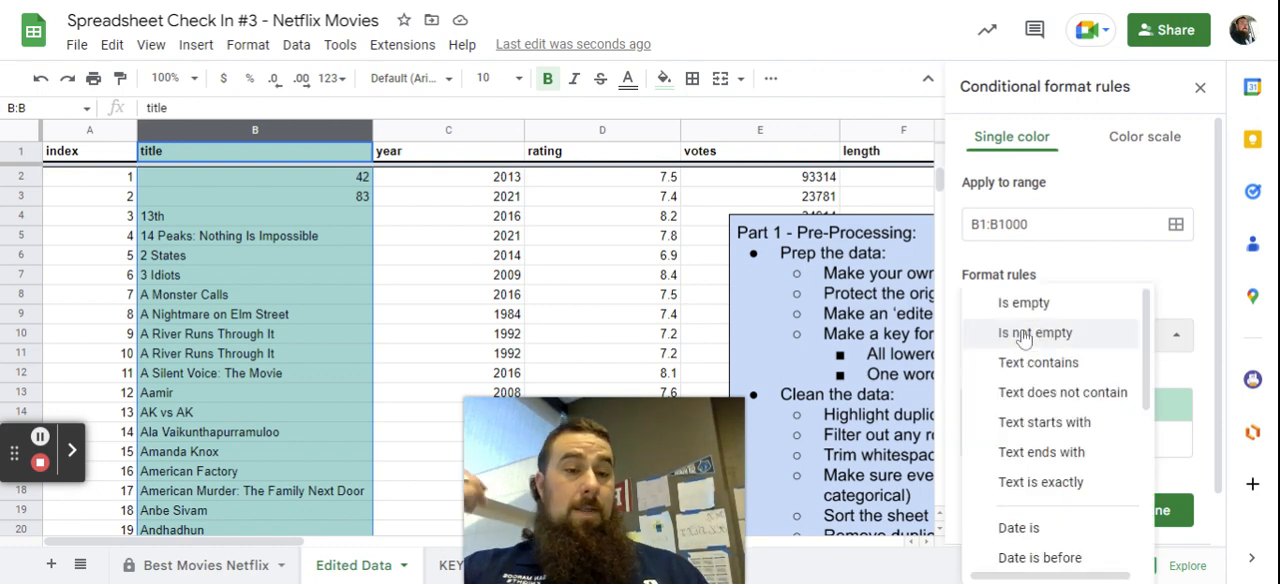
scroll(1040, 370, down, 3)
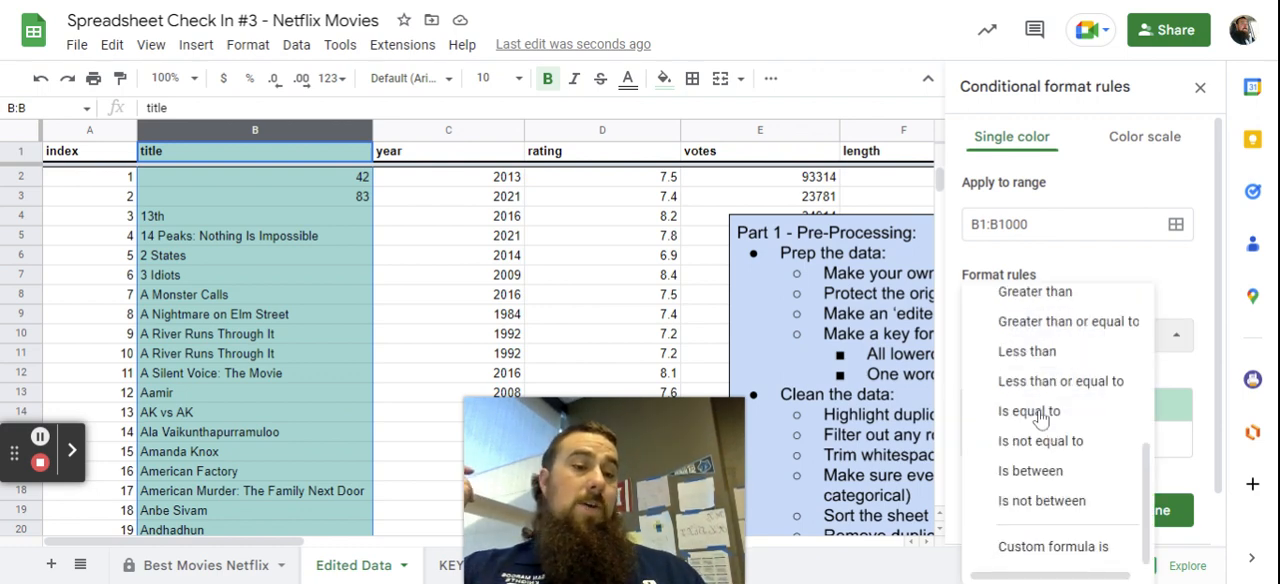
click(1043, 566)
click(1040, 377)
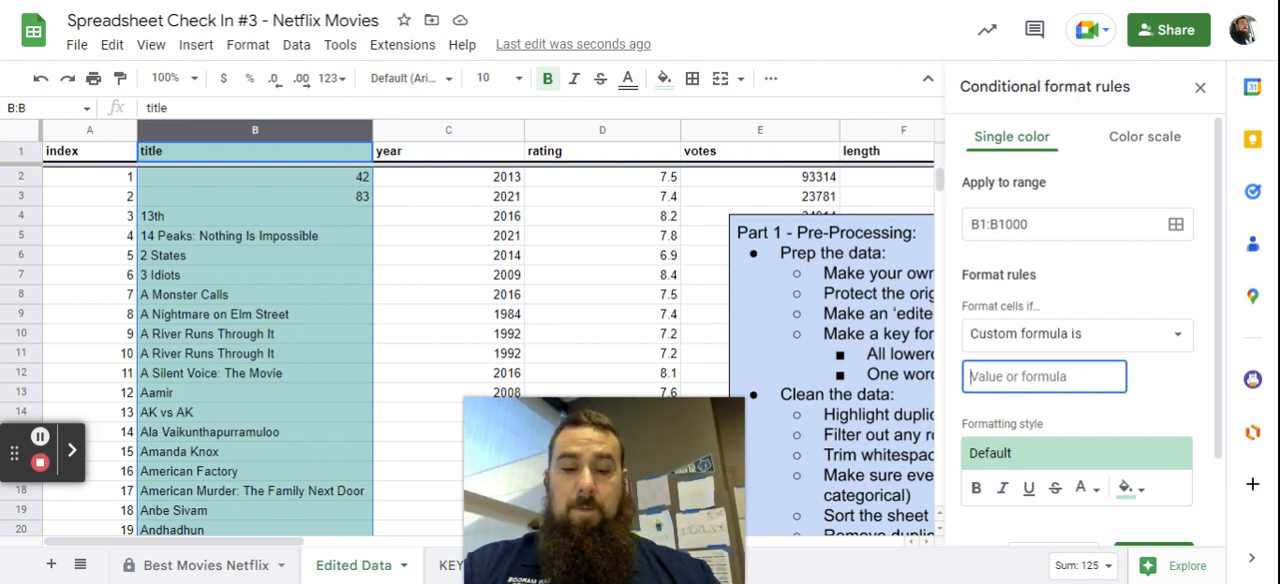
text(=countif(B:B,B1)
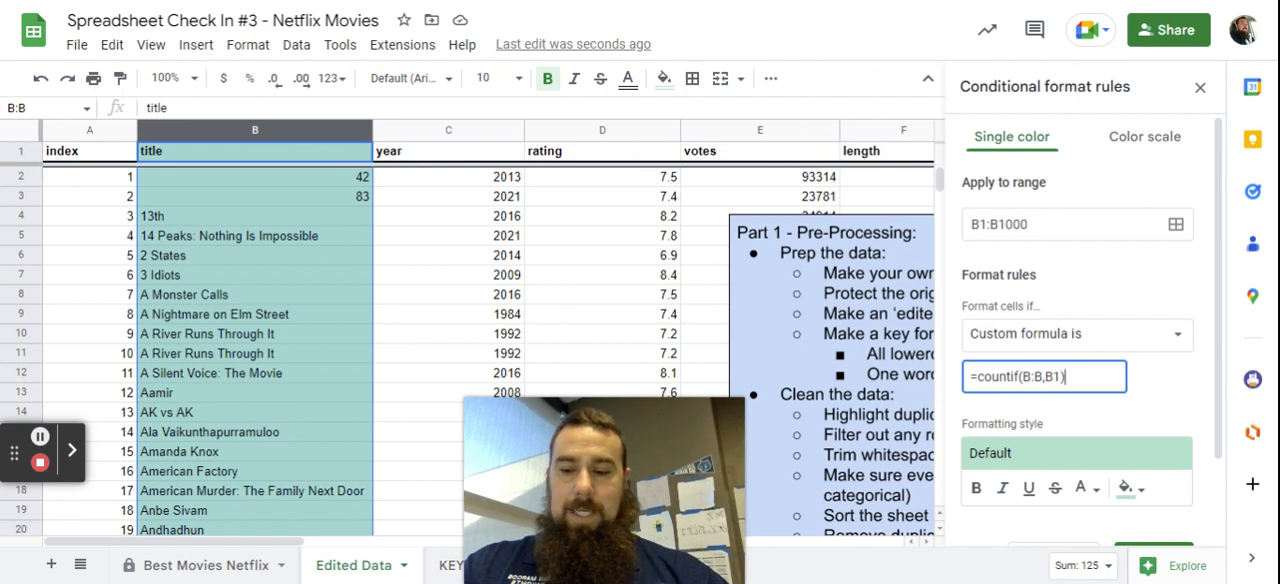
text(1)
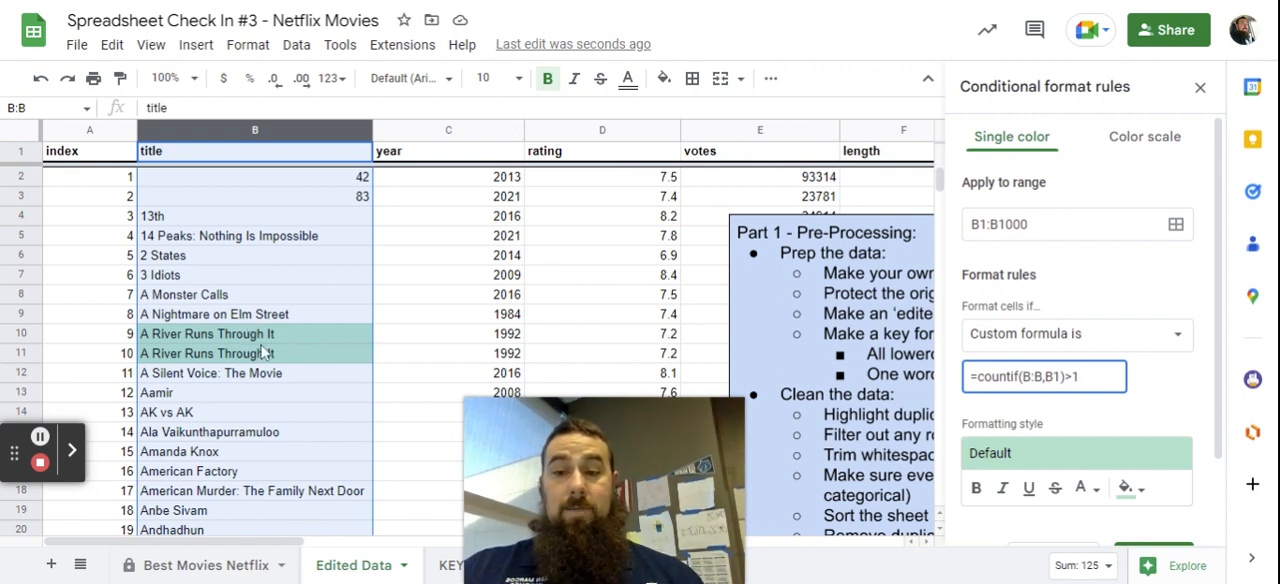
Give the duplicate-title rule a dark magenta fill, save it and close the conditional format rules.
click(1130, 488)
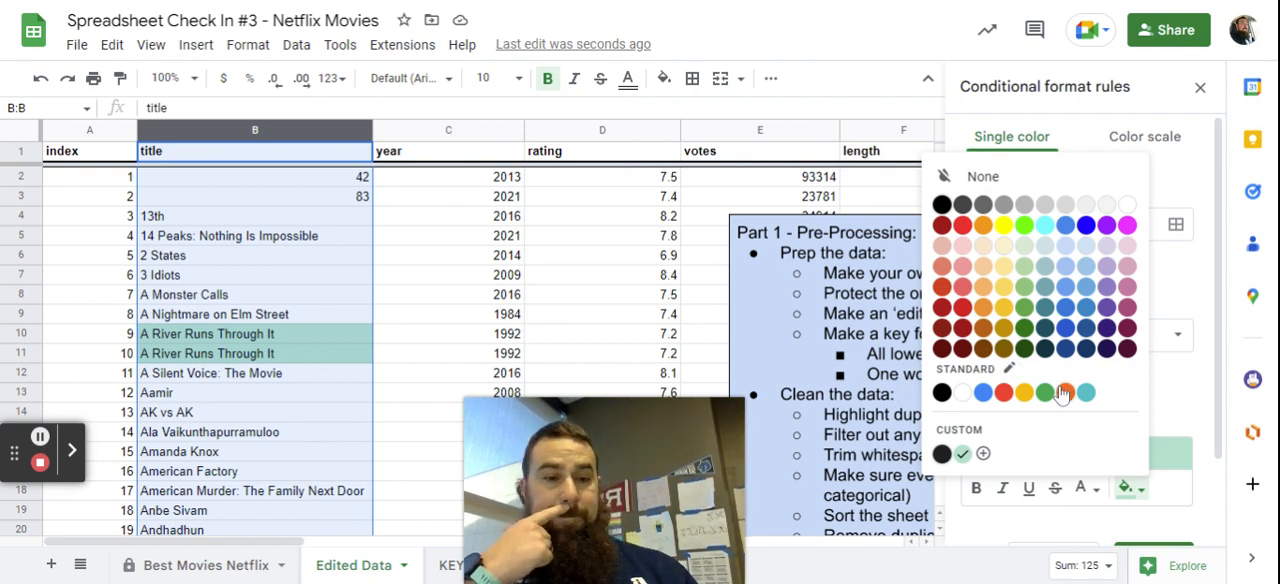
click(1126, 309)
scroll(1119, 425, down, 2)
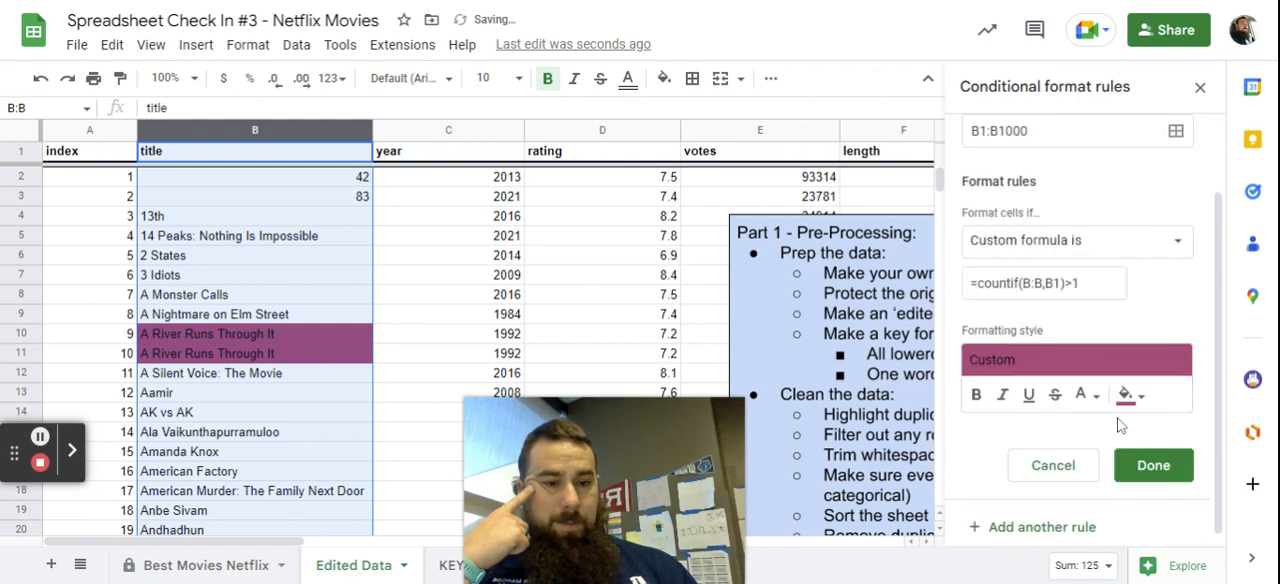
click(1138, 470)
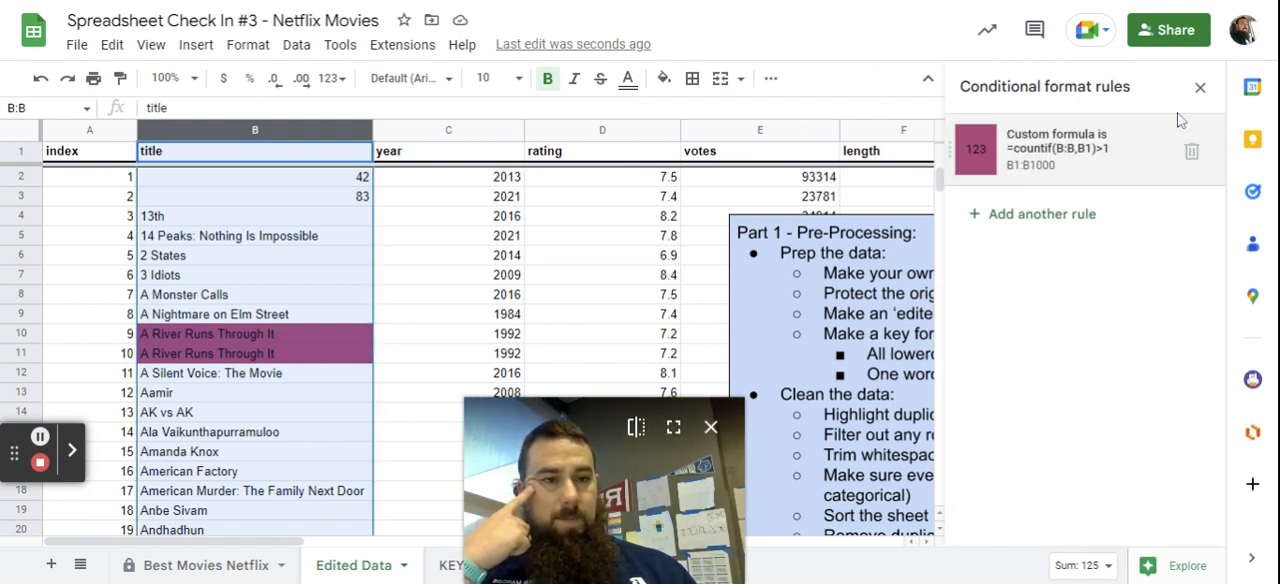
click(1199, 87)
drag(645, 492, 1174, 470)
Look through the title column for highlighted duplicates and return to the first rows.
scroll(238, 441, down, 15)
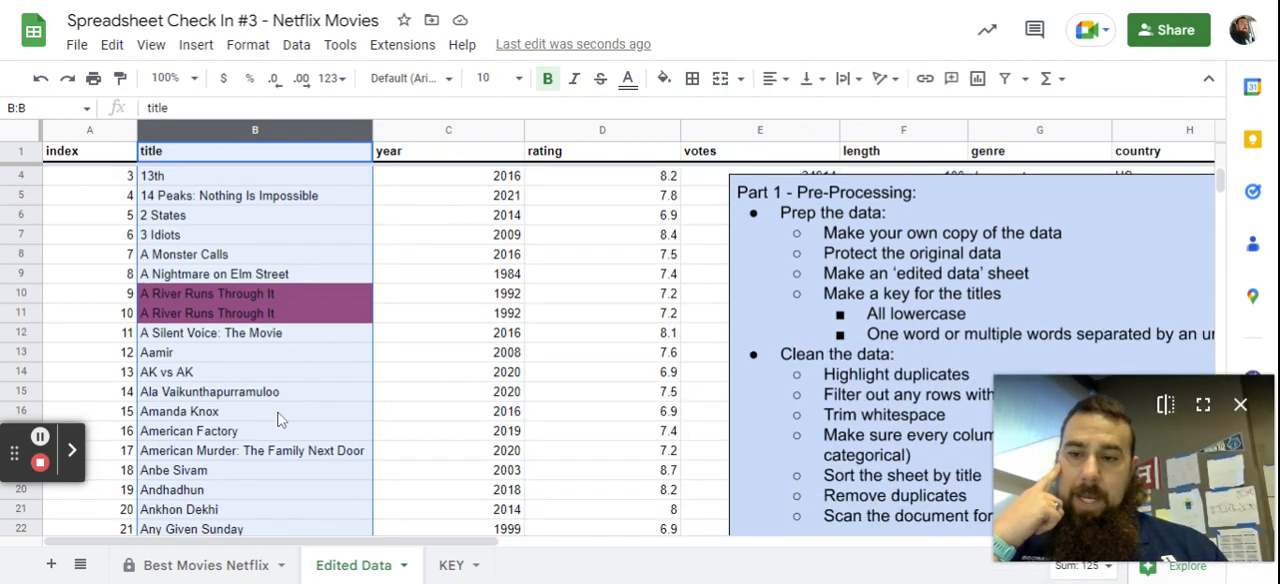
scroll(280, 418, down, 11)
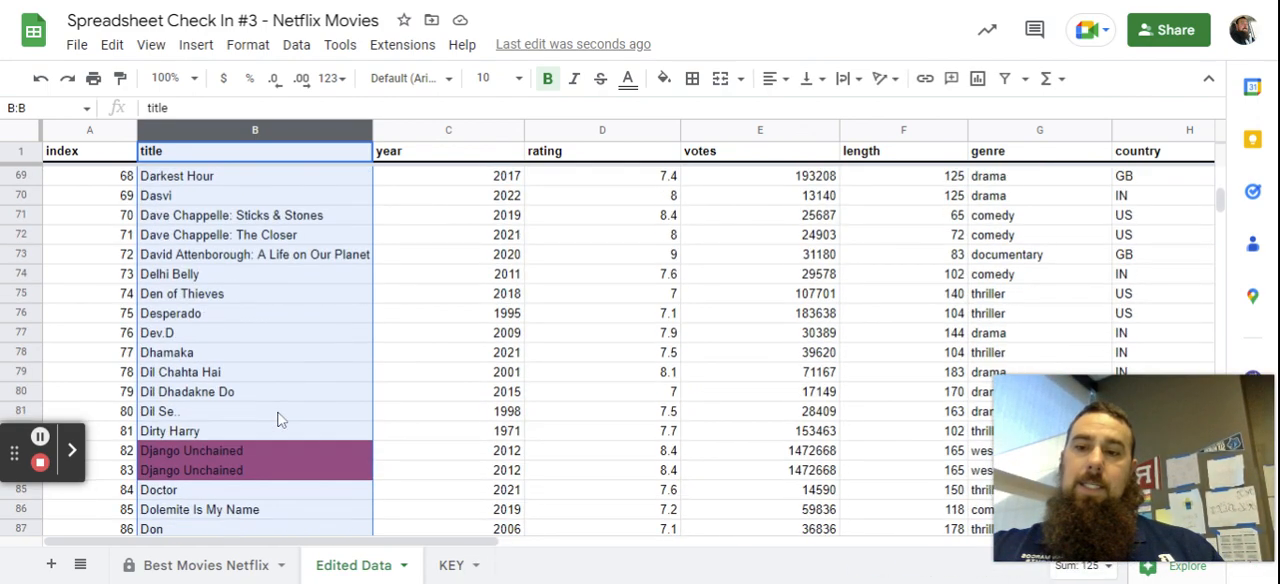
scroll(280, 418, down, 15)
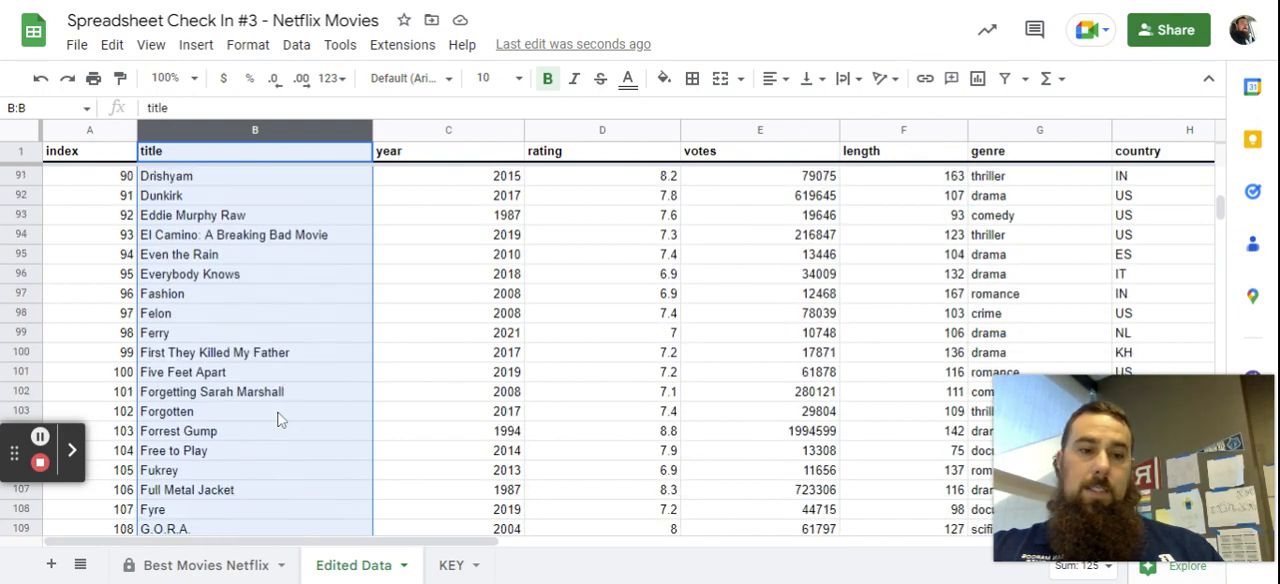
scroll(280, 419, down, 20)
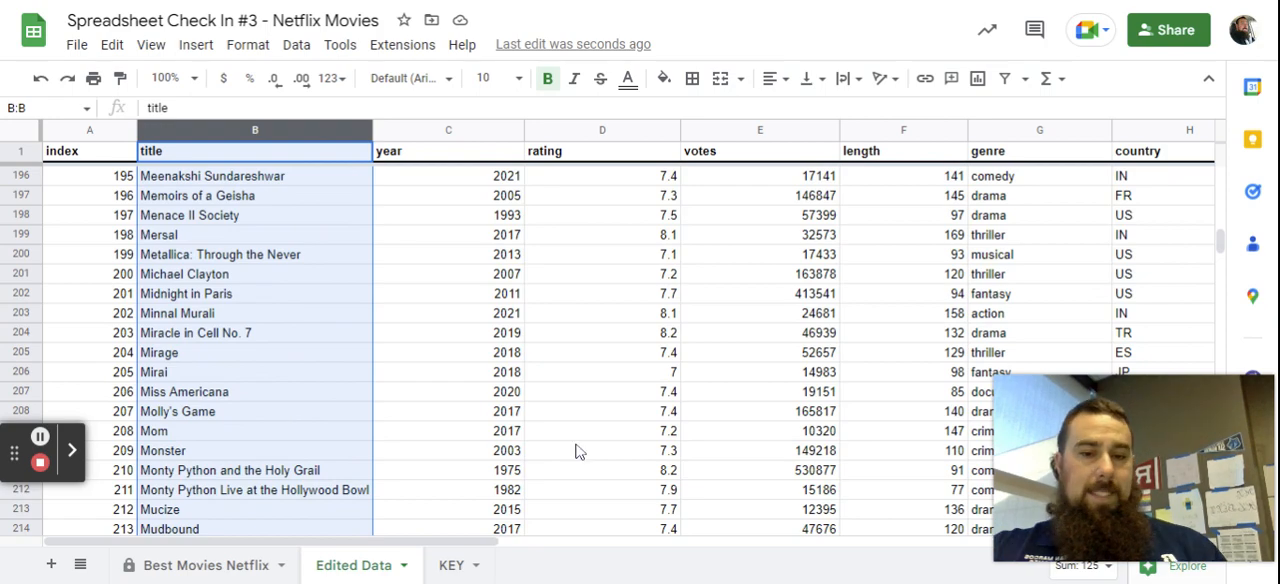
scroll(577, 449, up, 20)
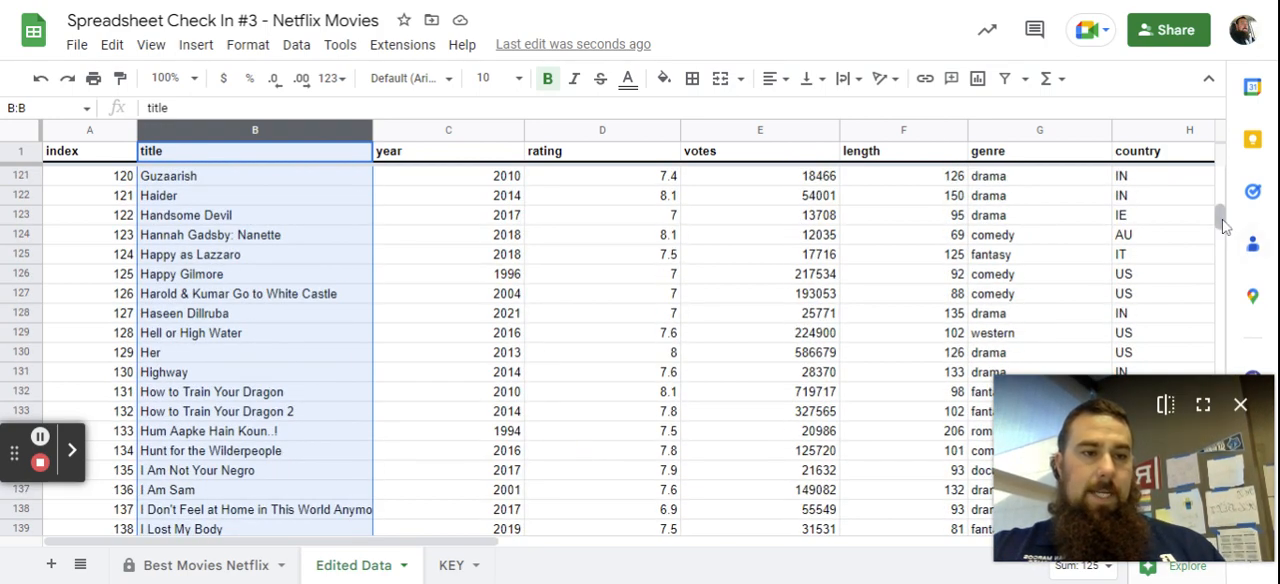
drag(1221, 218, 1222, 153)
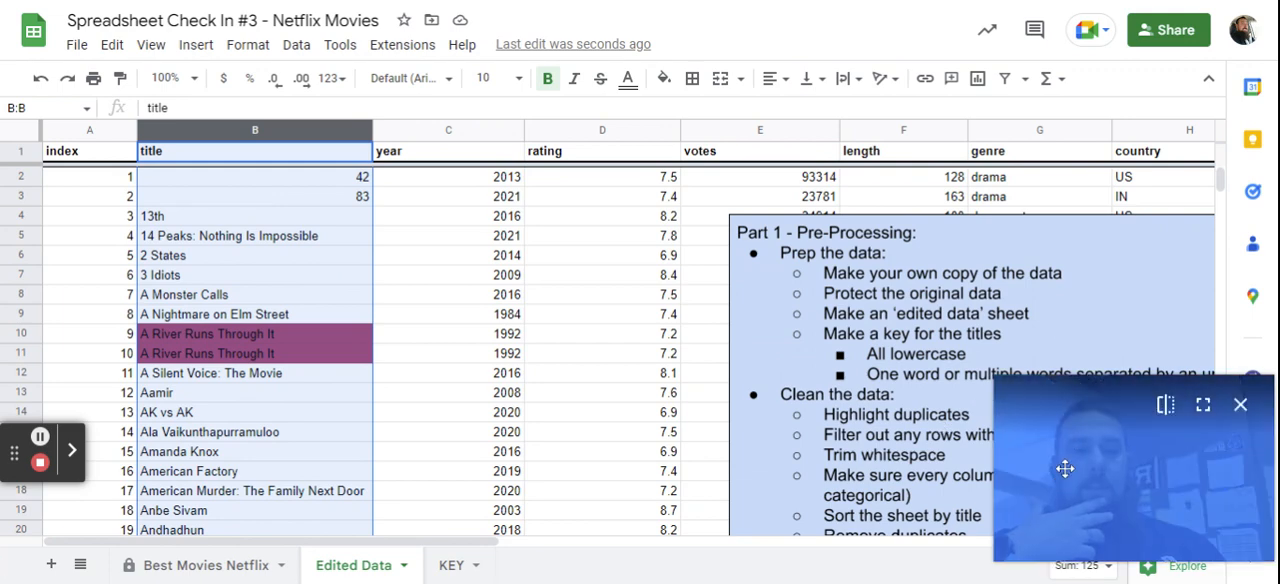
drag(1065, 468, 1028, 175)
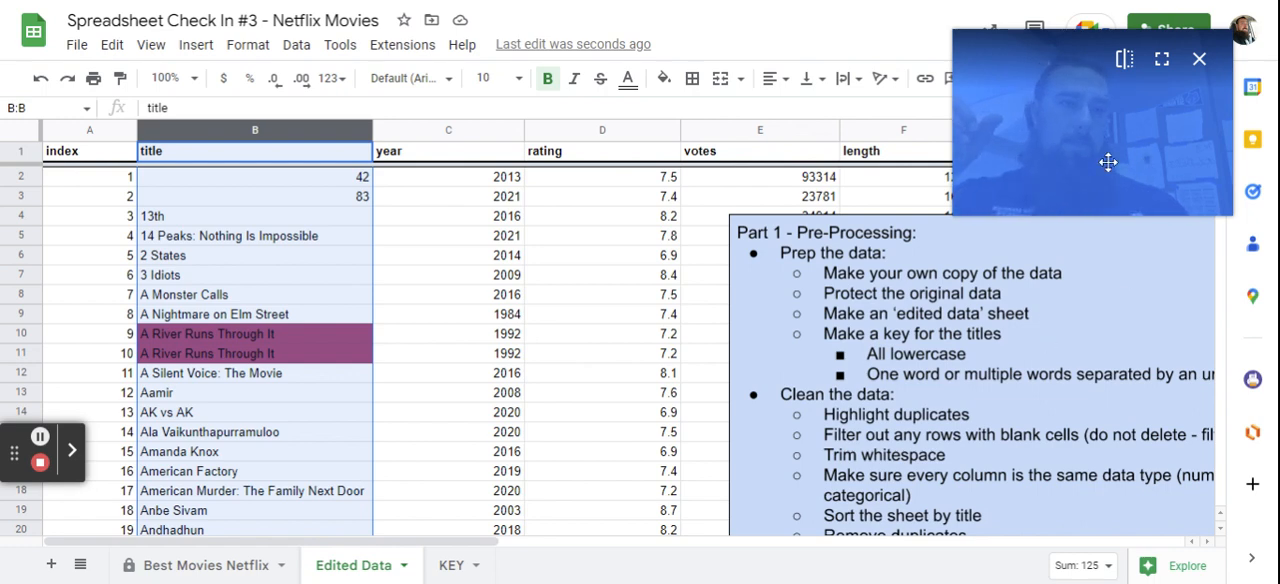
drag(1108, 162, 1078, 175)
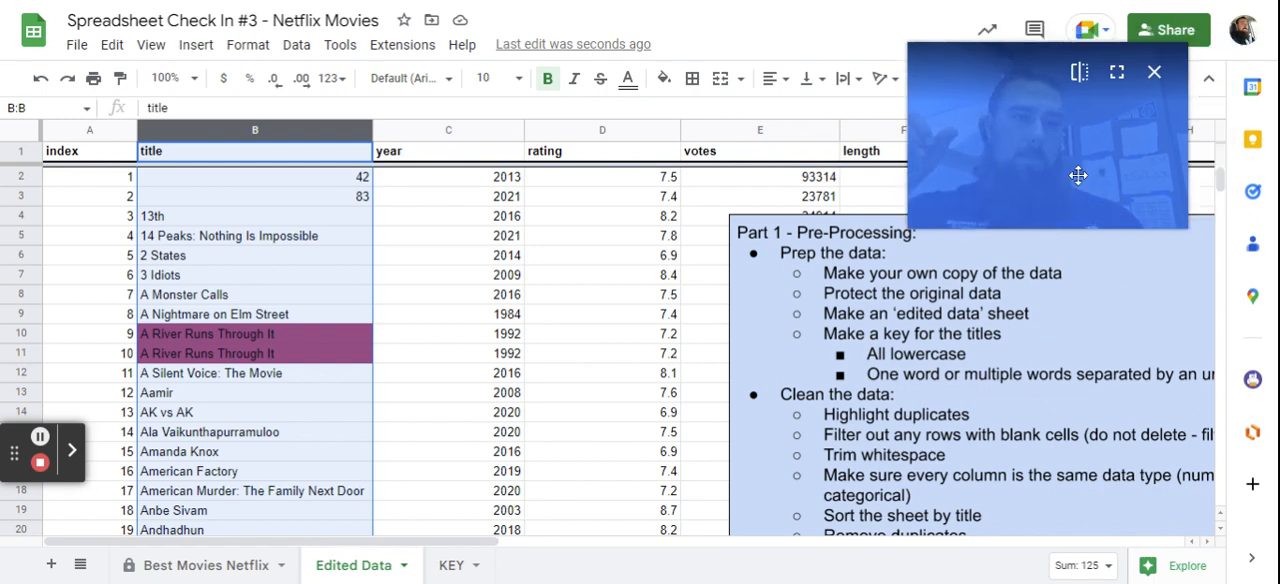
click(1154, 72)
click(72, 455)
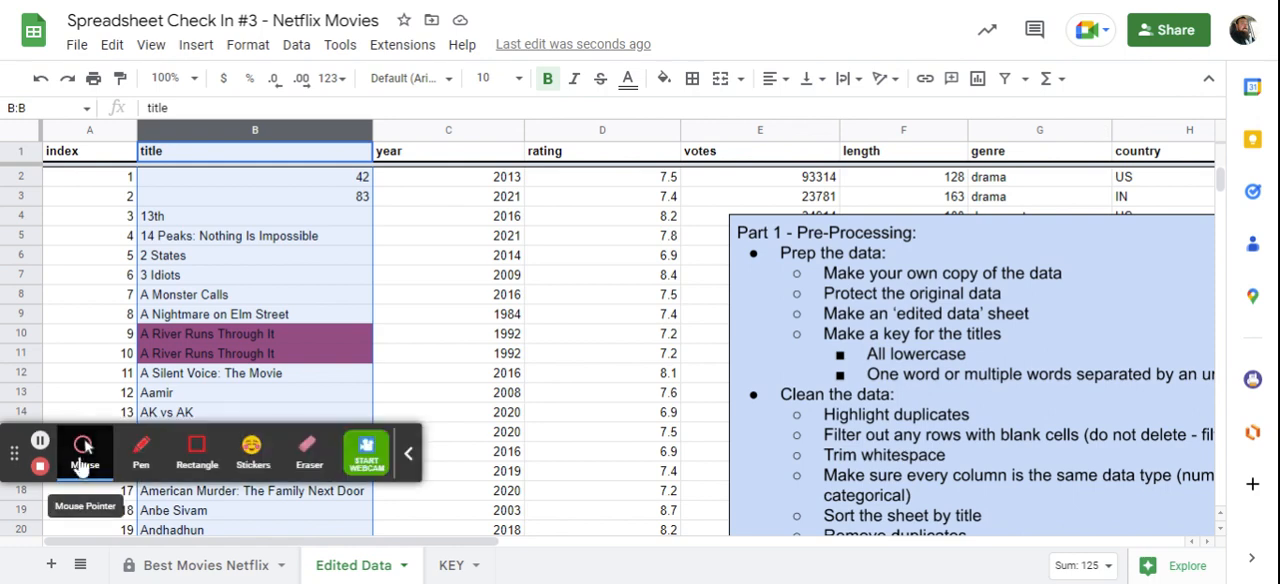
click(366, 452)
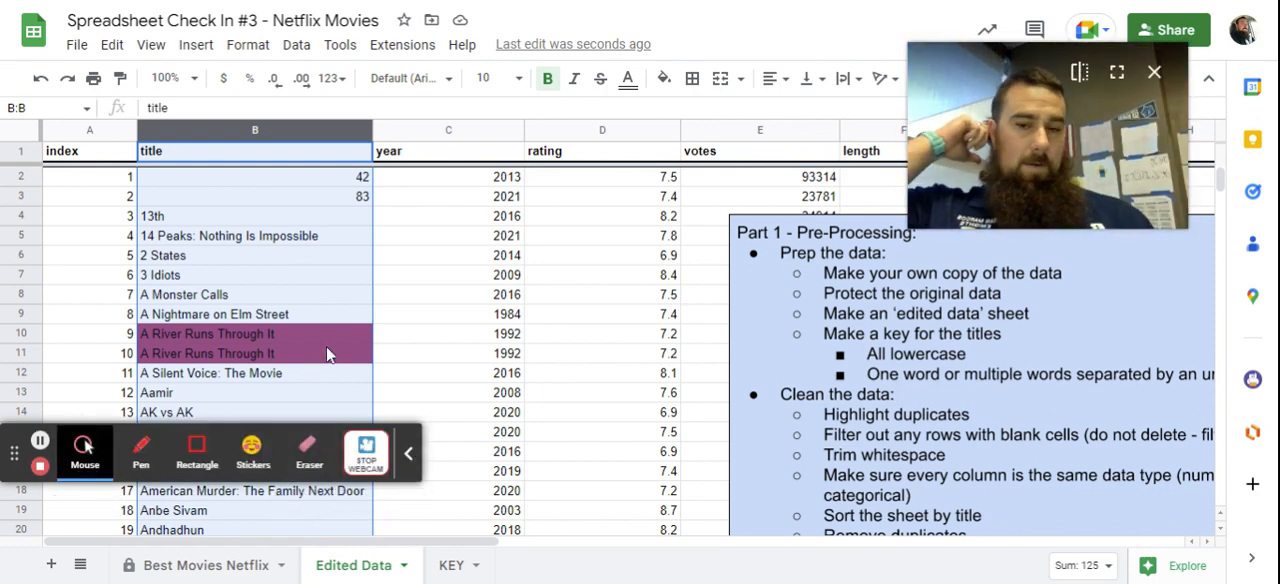
click(408, 453)
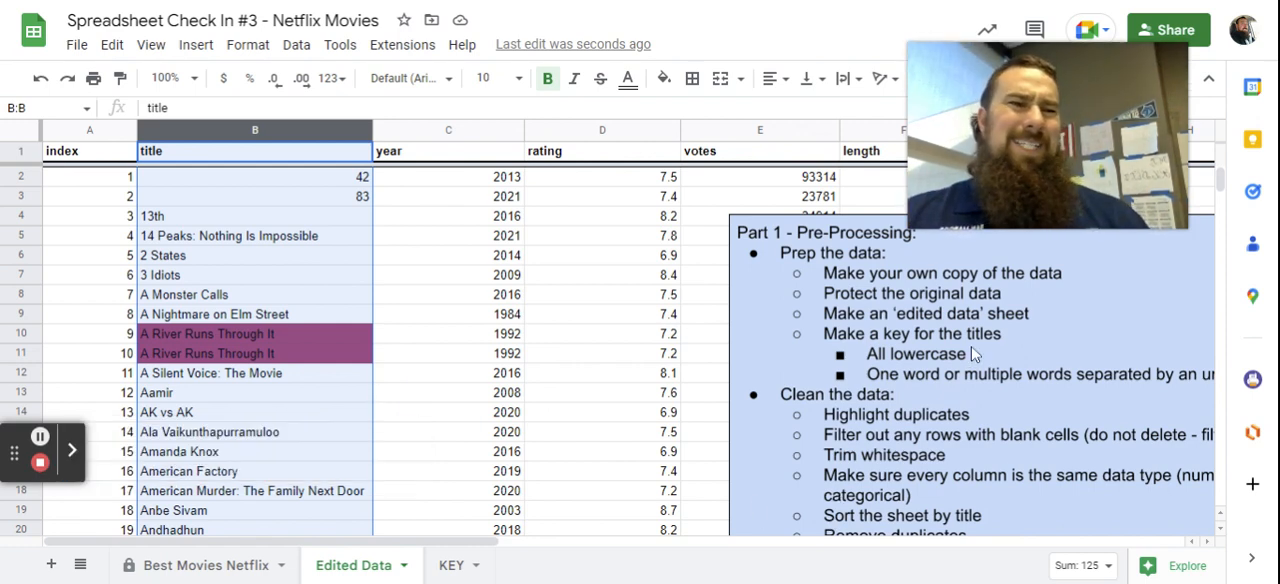
Create a filter covering the entire Edited Data sheet.
click(12, 131)
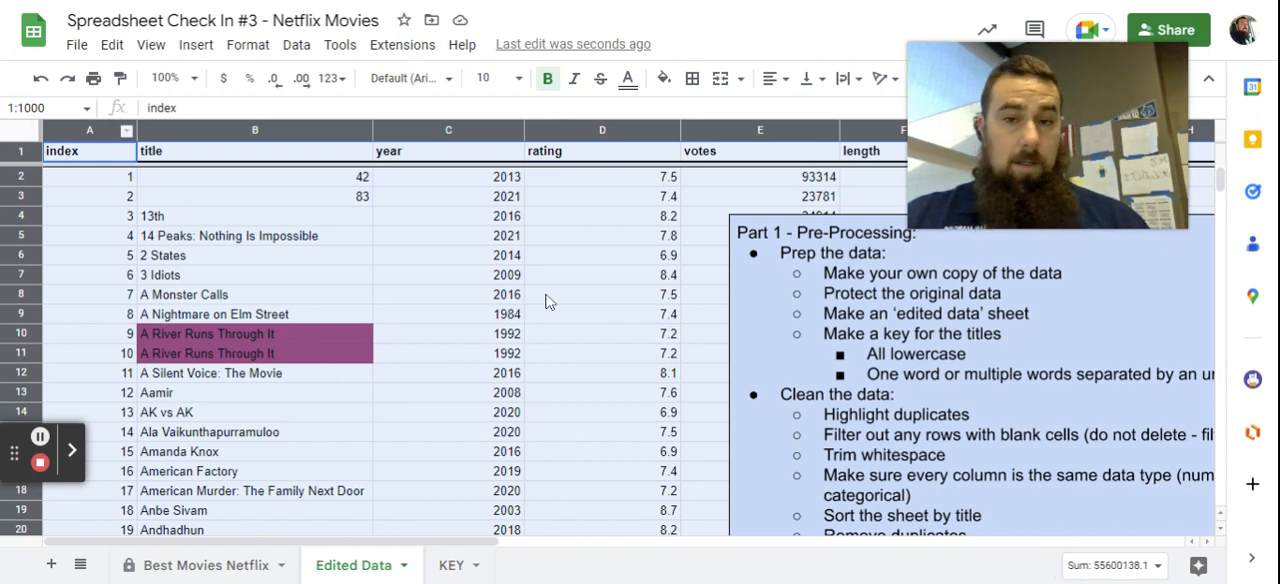
click(305, 48)
click(380, 152)
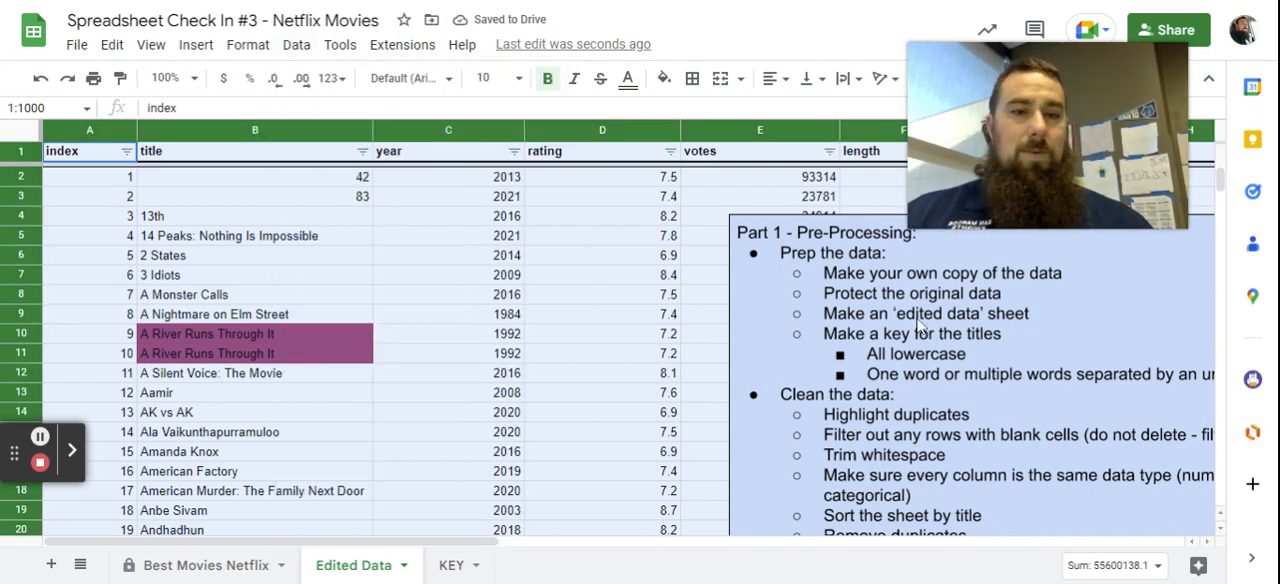
drag(1012, 144, 1045, 396)
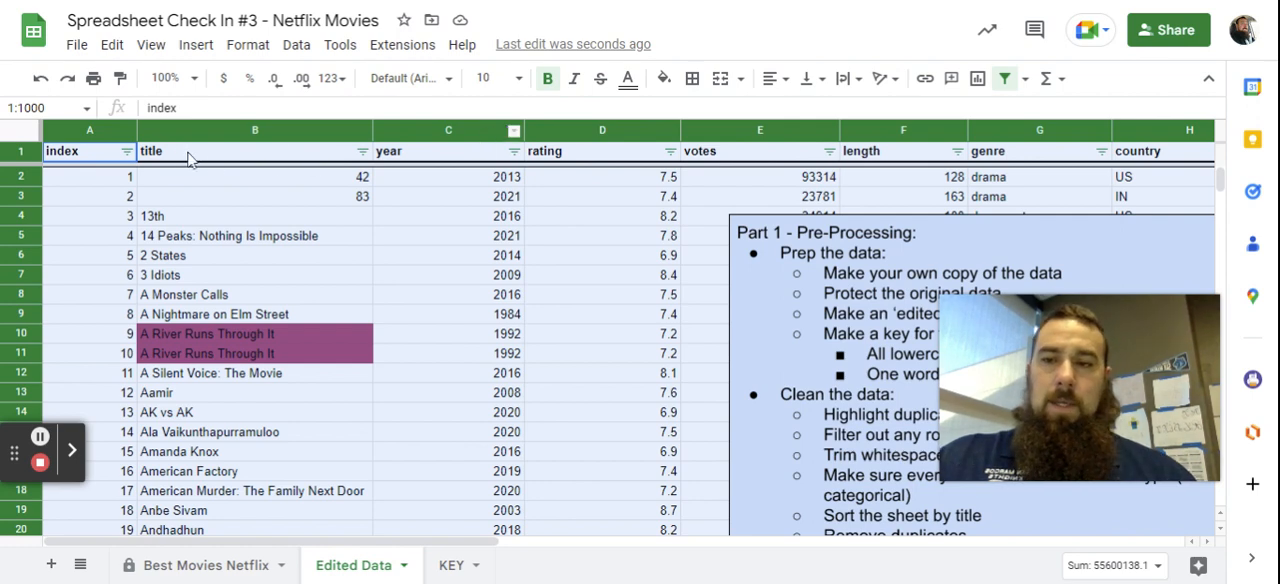
Review the rating column's filter values and filter out its blank cells.
click(670, 151)
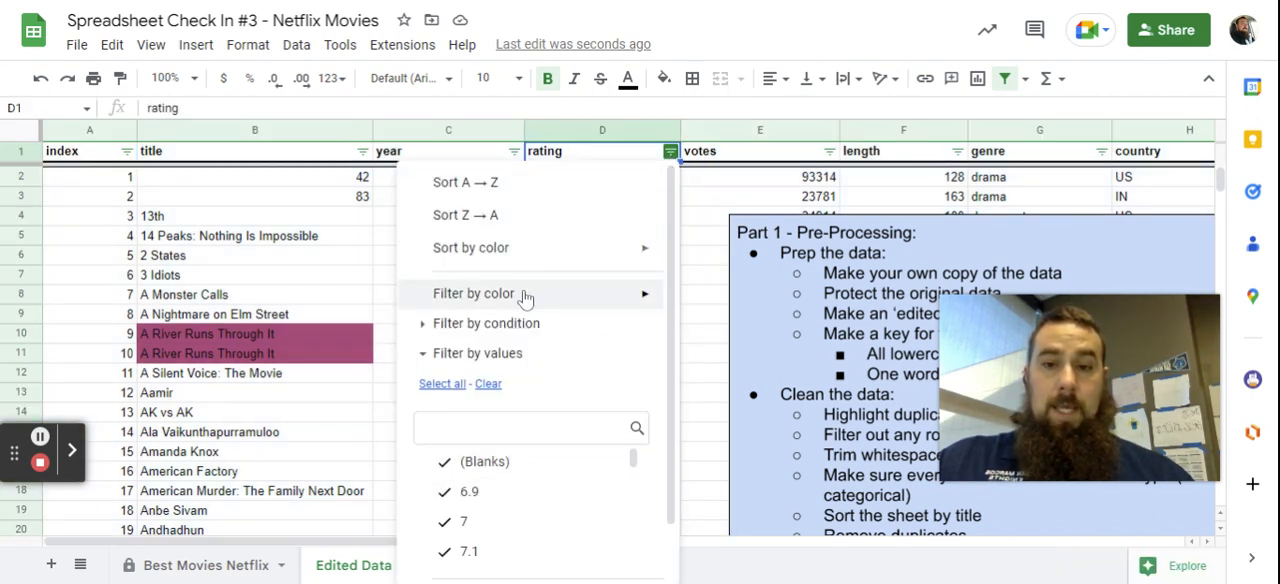
scroll(645, 377, down, 1)
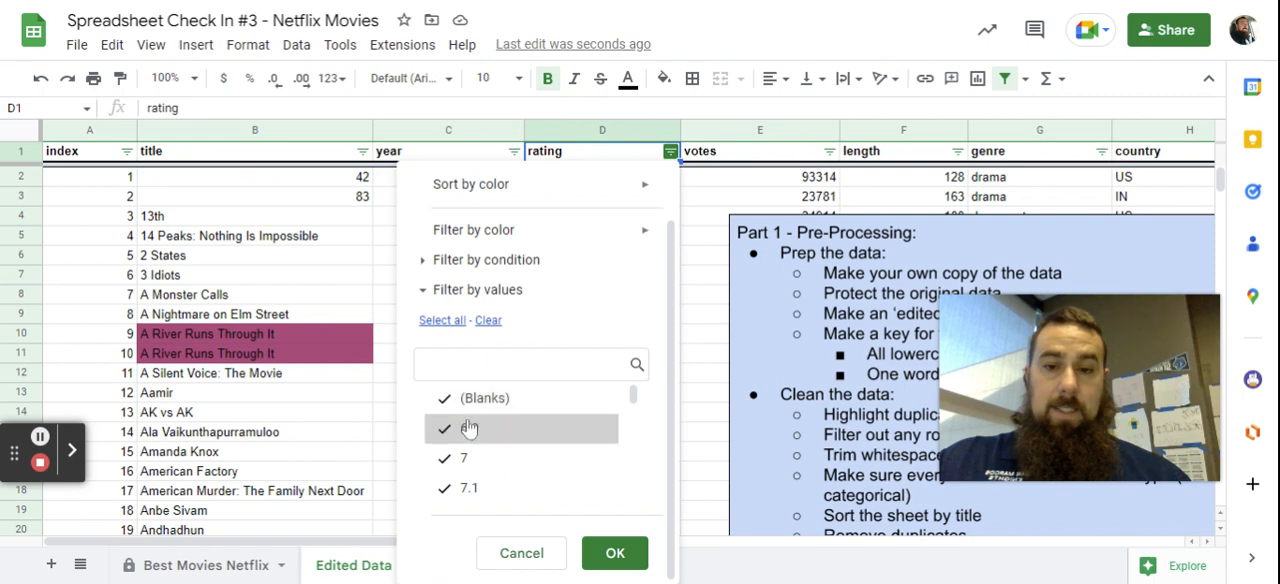
scroll(495, 420, down, 6)
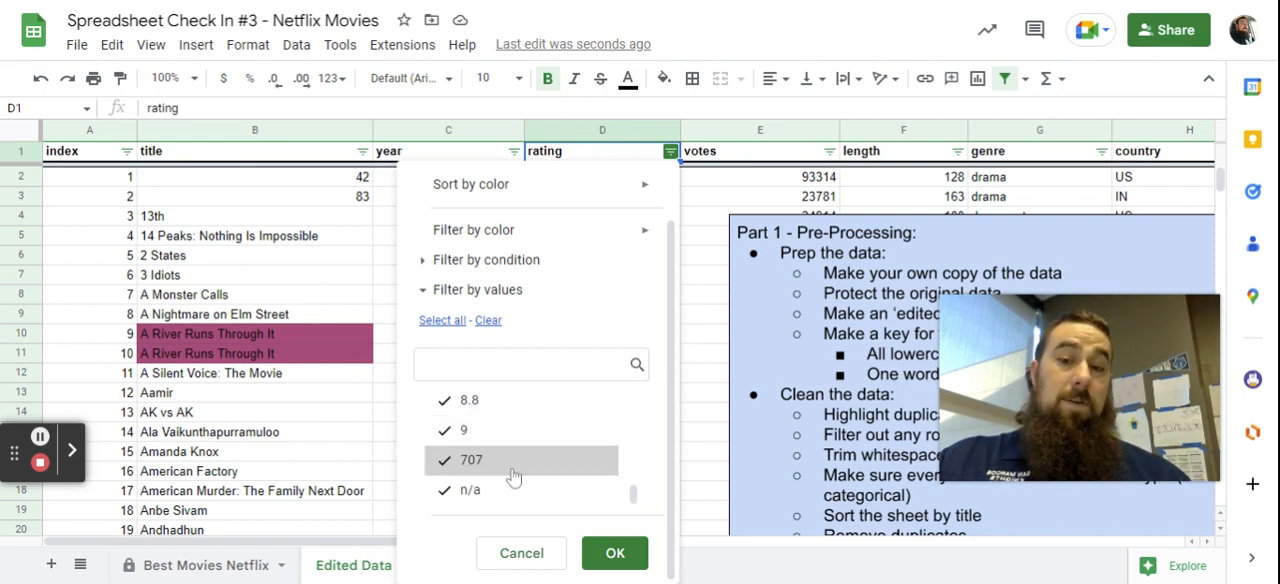
scroll(515, 476, up, 6)
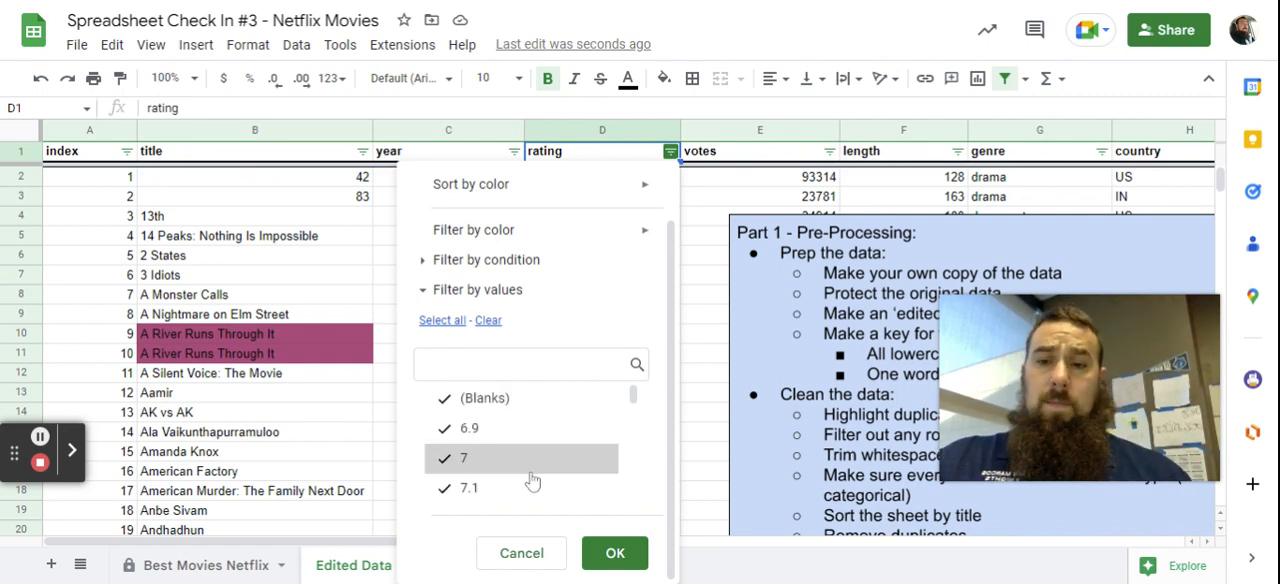
scroll(525, 462, up, 2)
scroll(595, 337, down, 2)
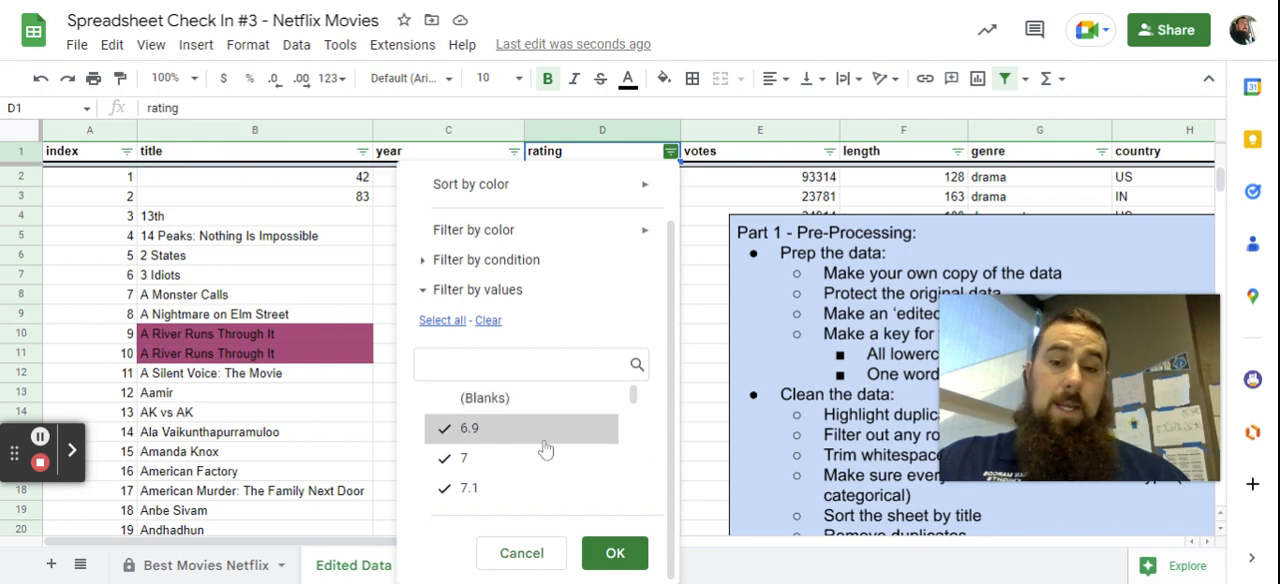
click(615, 553)
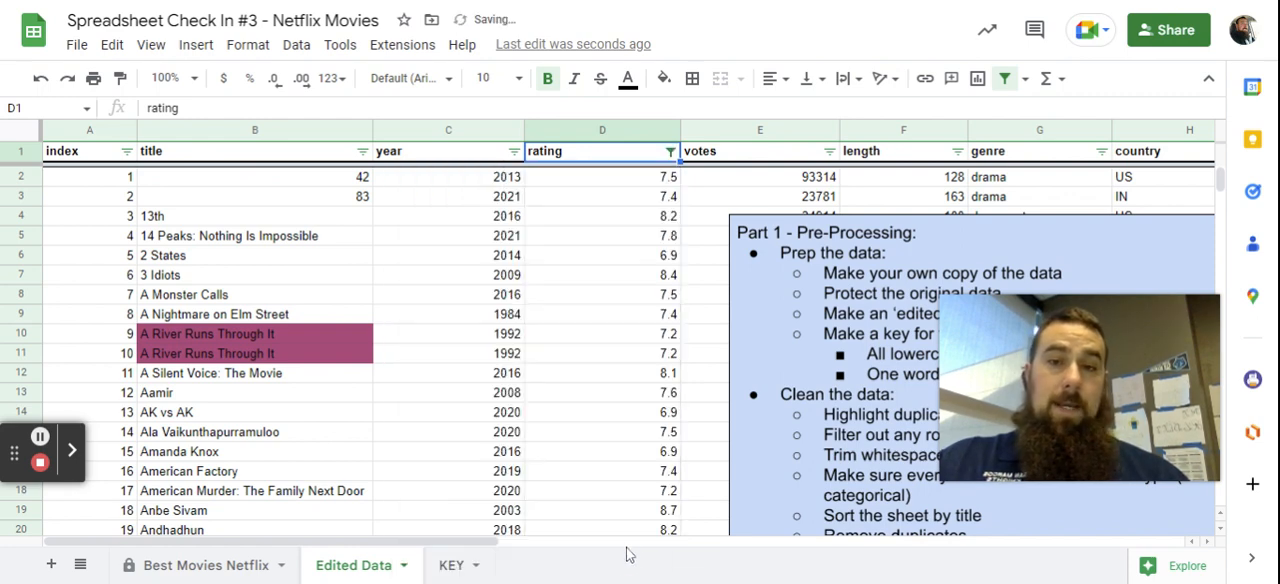
Filter out the blank cells in the votes column and check the length column's filter values for blanks.
click(829, 151)
click(648, 463)
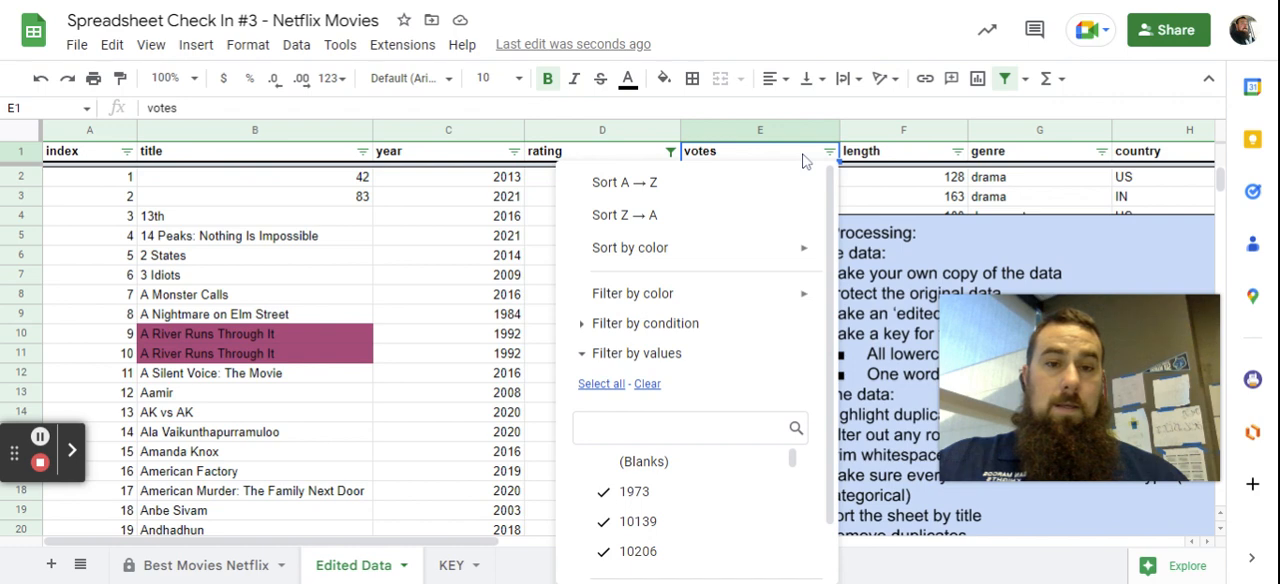
scroll(744, 410, down, 2)
click(772, 557)
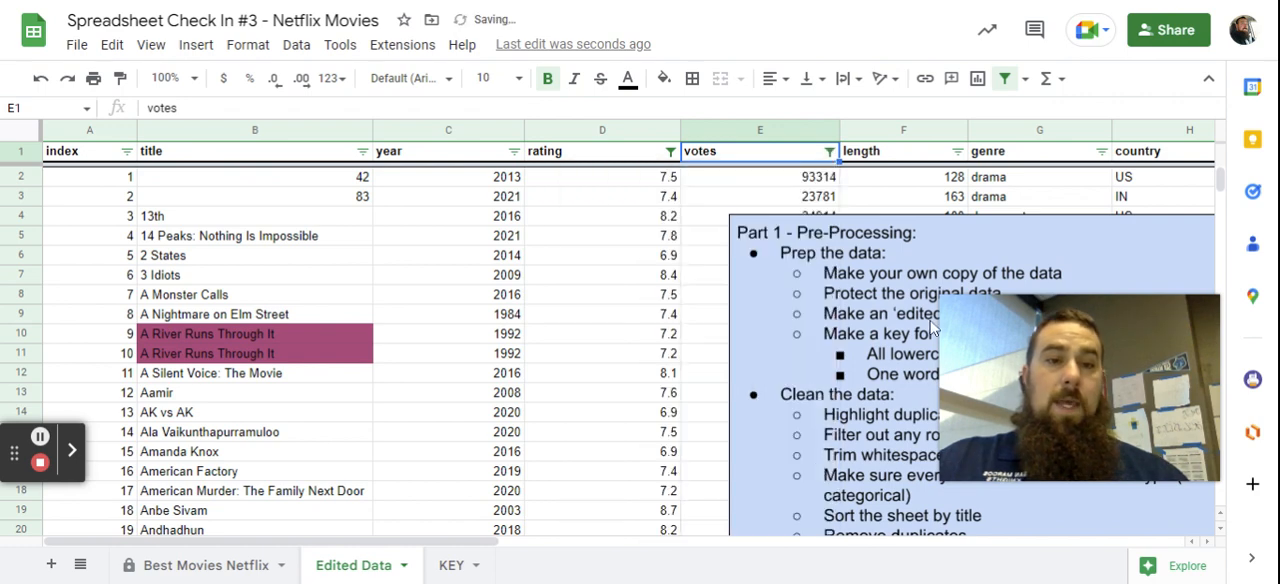
click(957, 151)
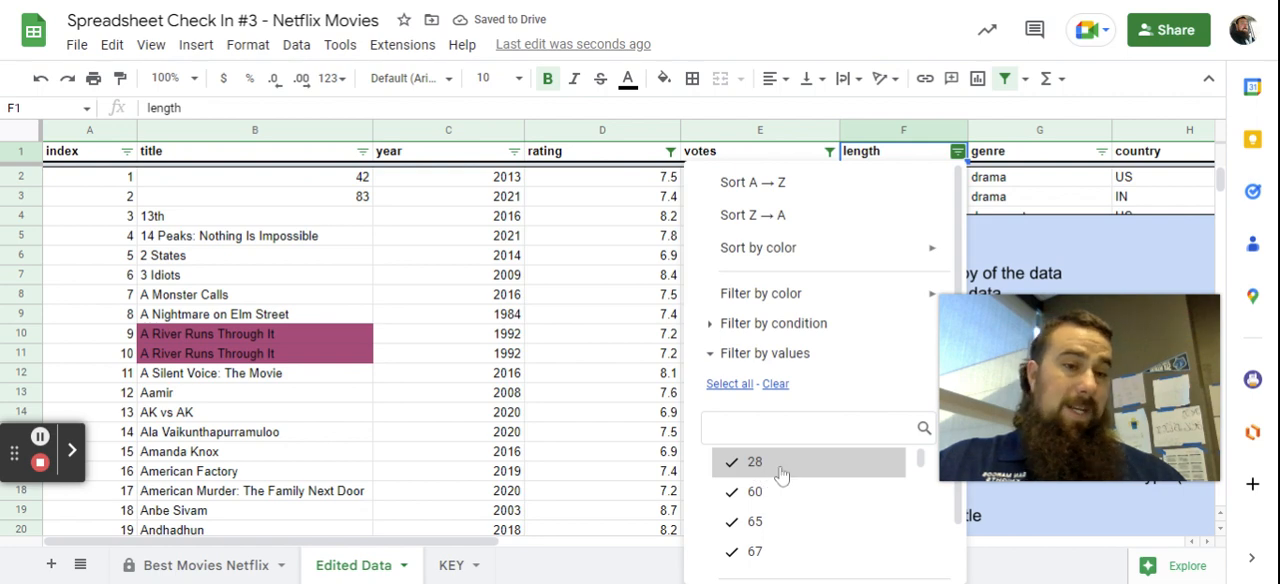
click(925, 158)
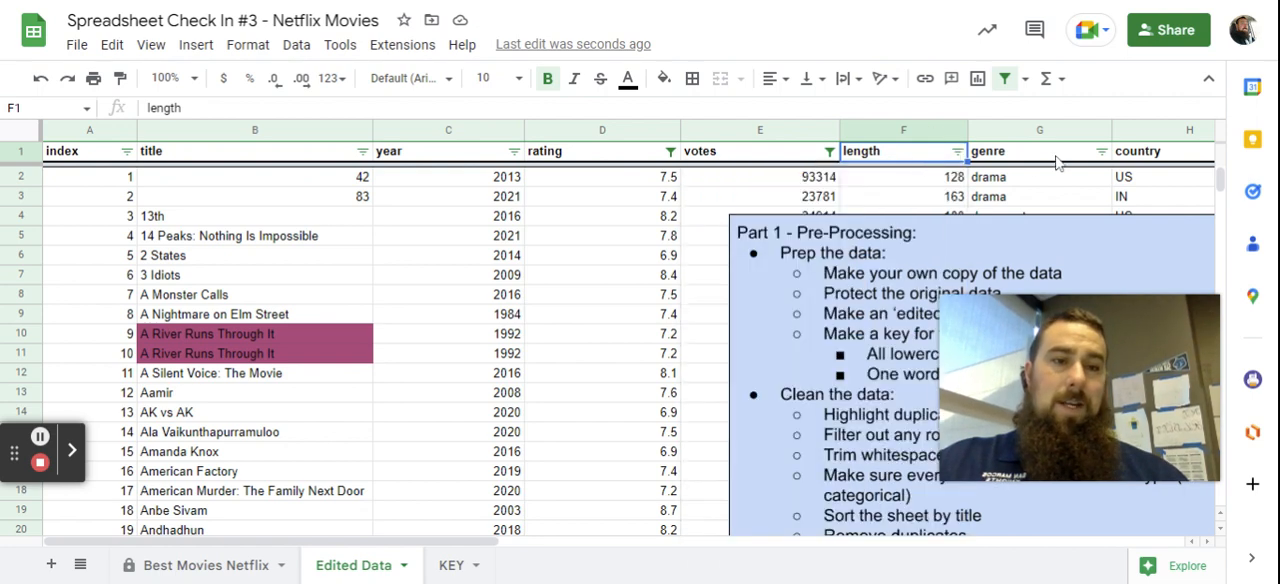
click(1101, 151)
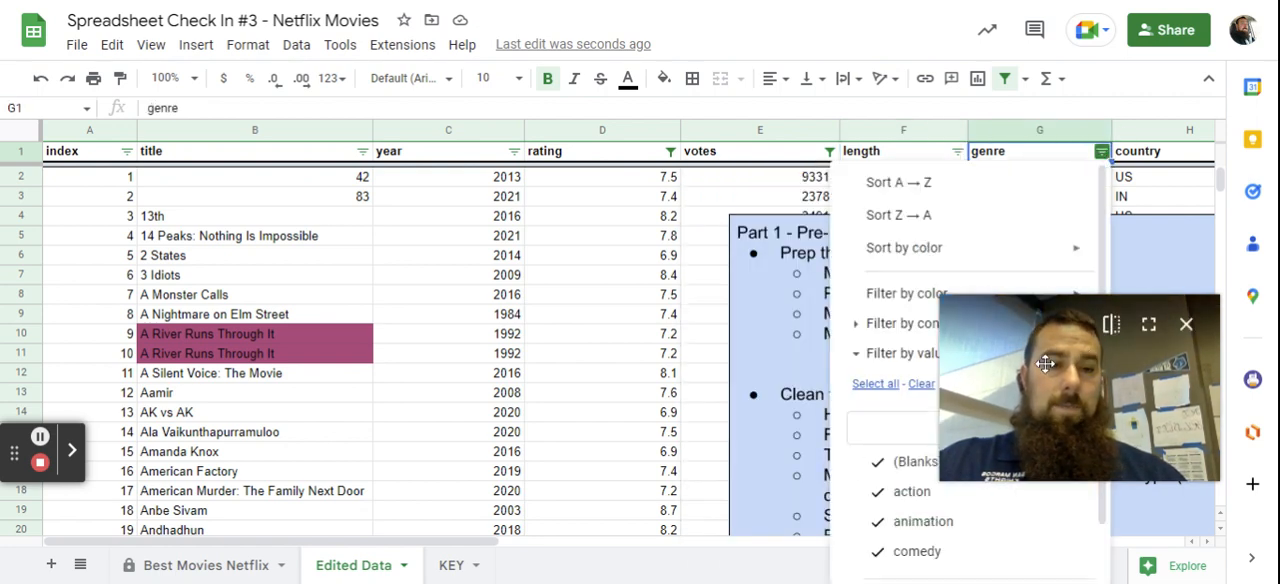
drag(1045, 364, 537, 258)
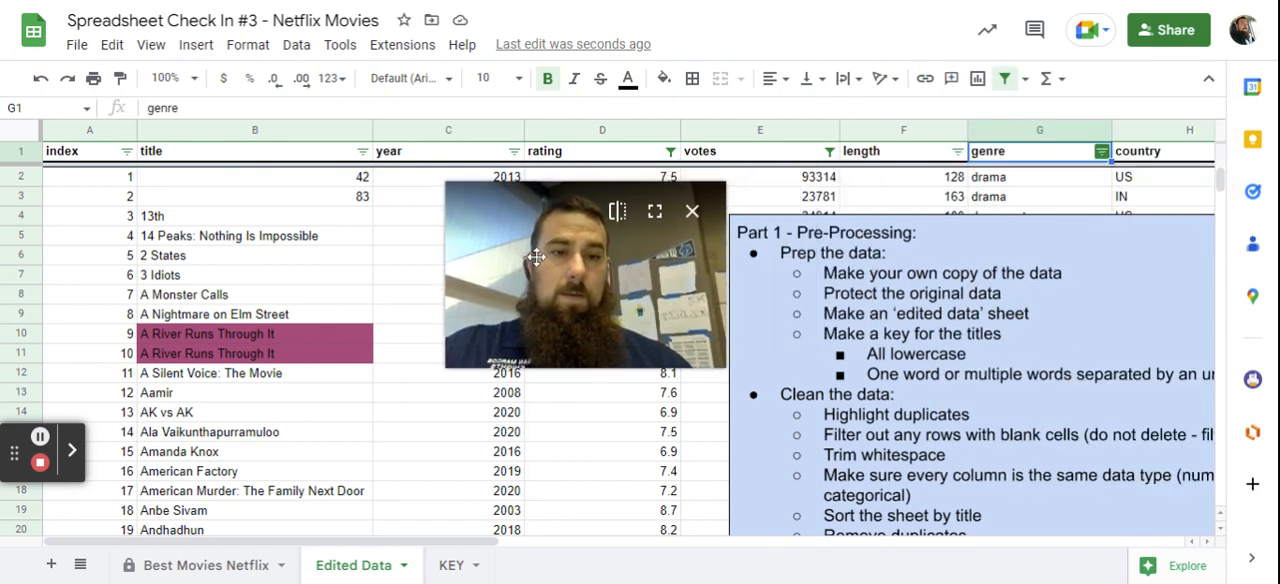
click(1101, 151)
click(910, 462)
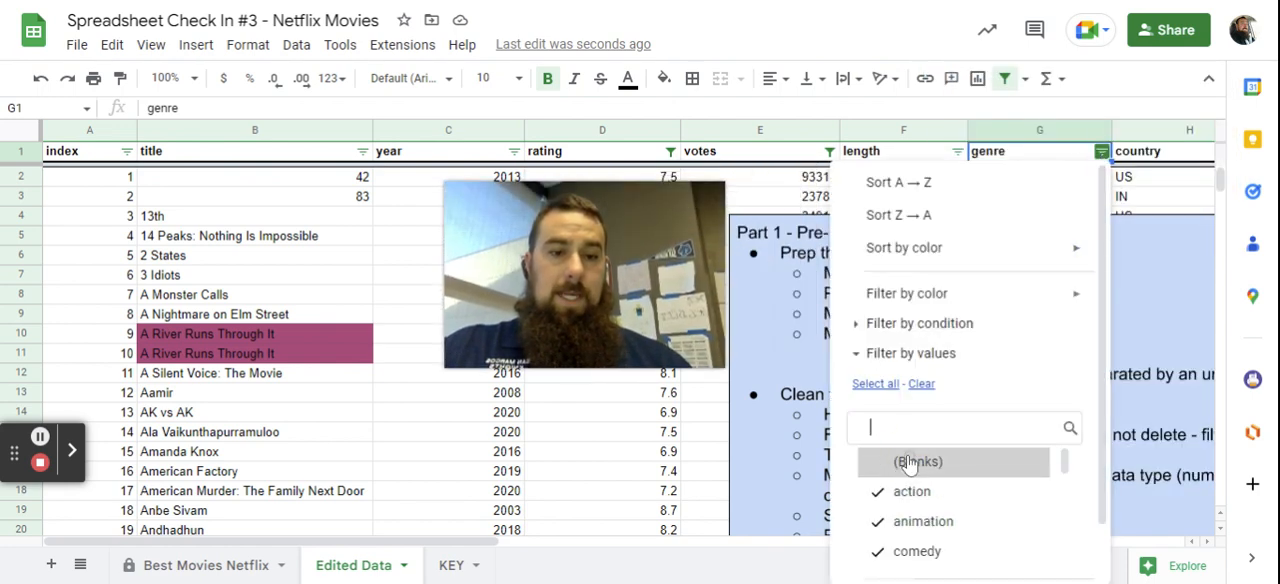
click(1082, 151)
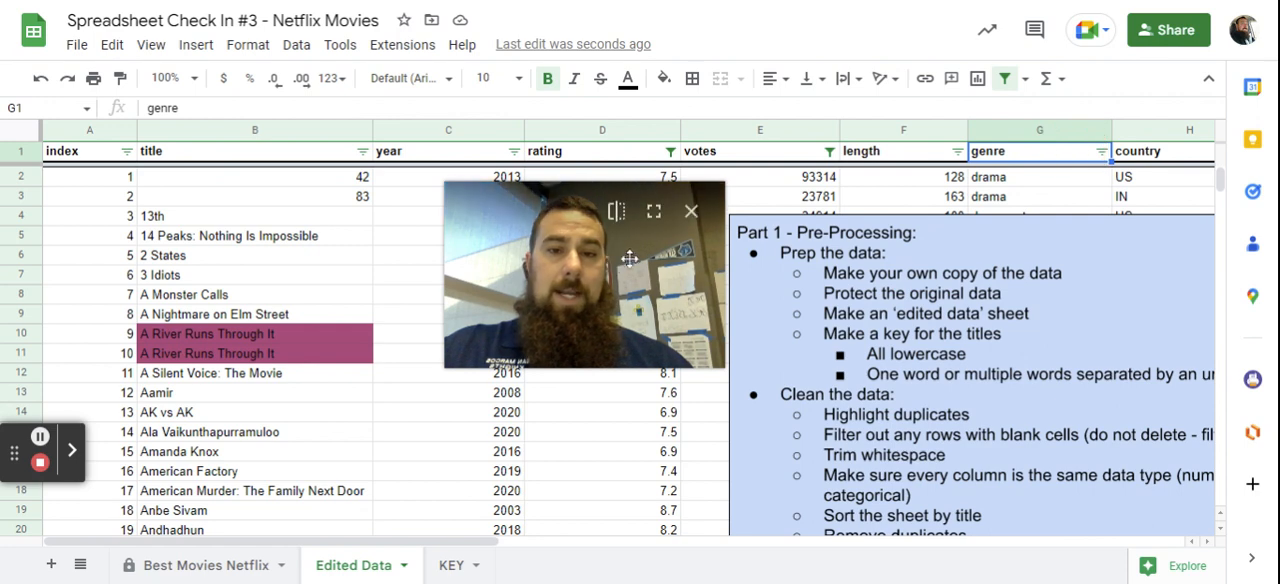
drag(629, 259, 1120, 408)
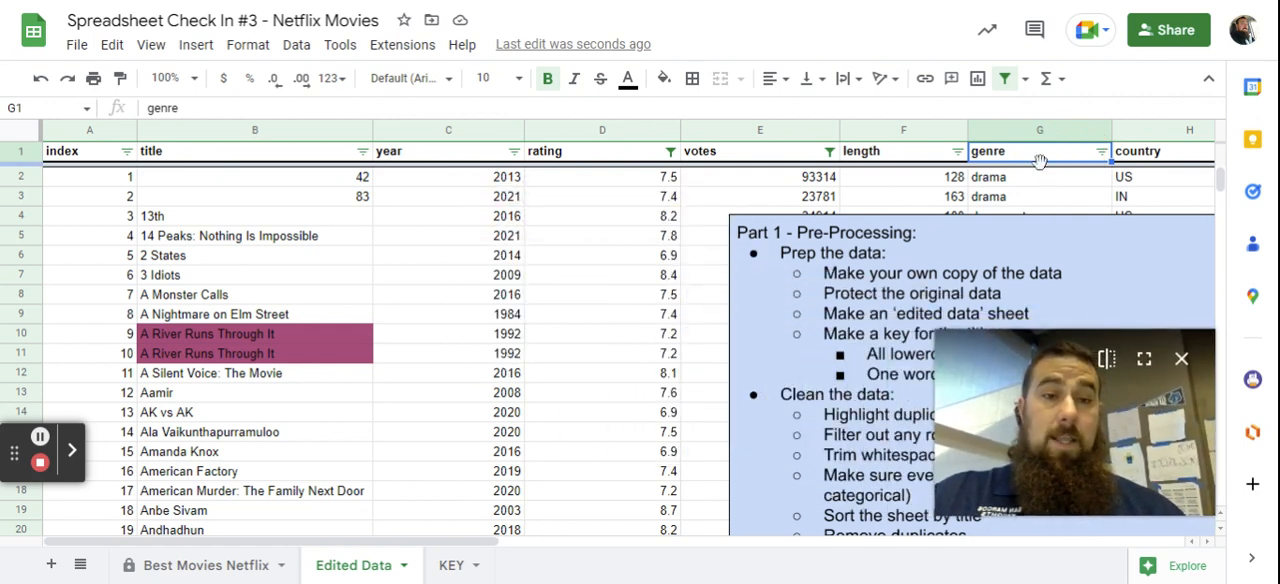
Filter out the blank cells in the genre column.
click(1100, 152)
click(1100, 152)
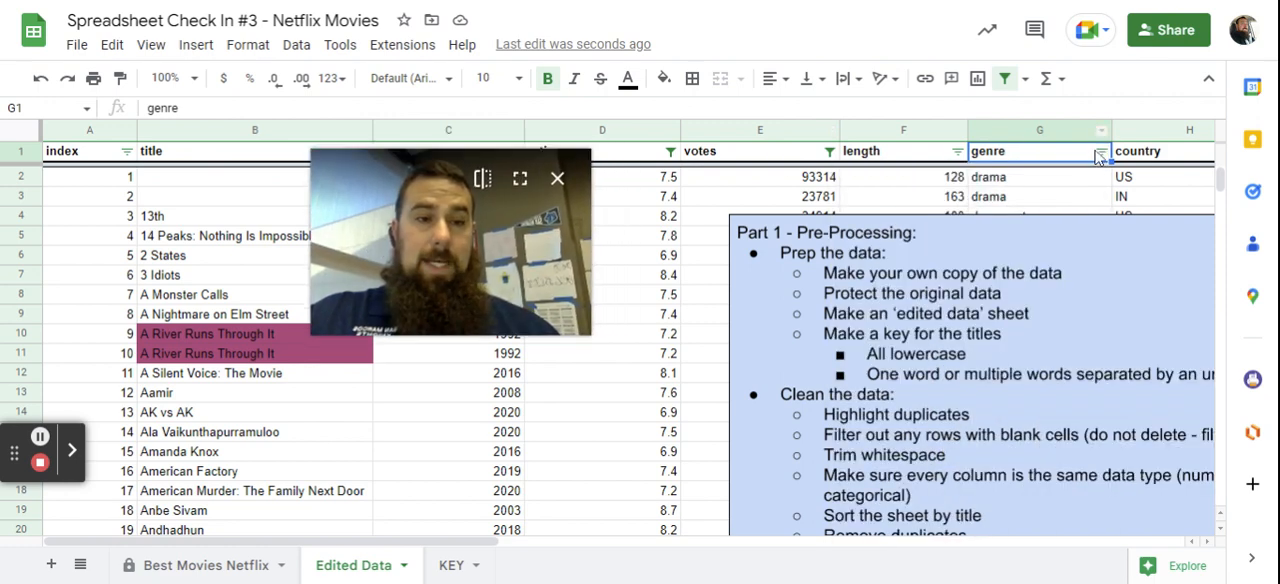
click(1100, 152)
click(909, 464)
scroll(977, 460, down, 5)
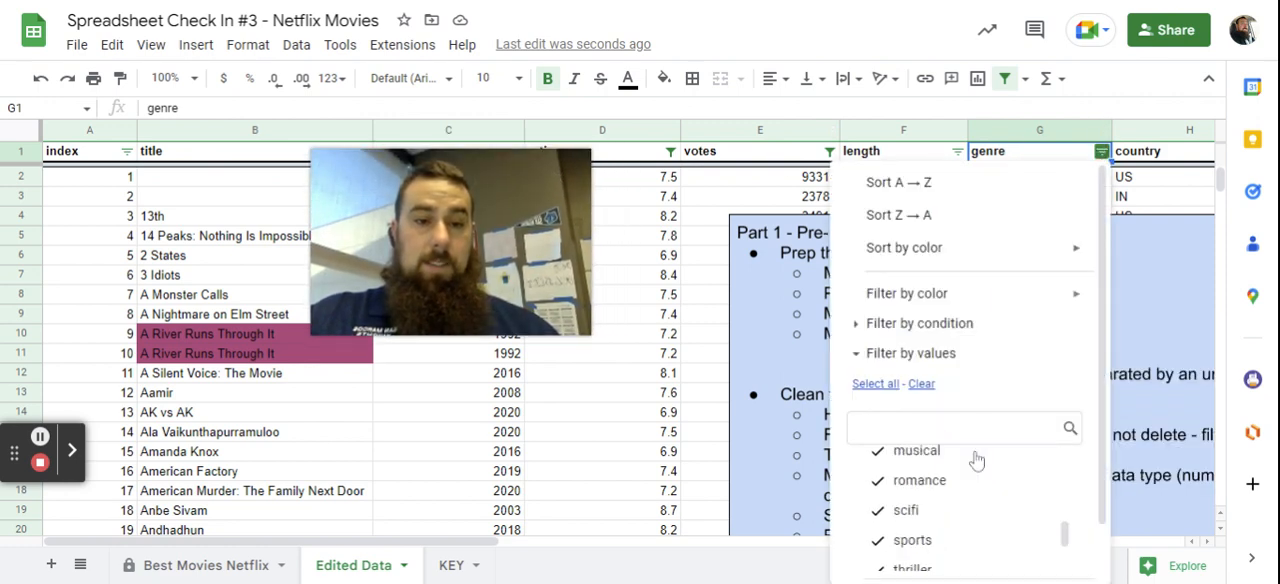
scroll(1070, 517, down, 5)
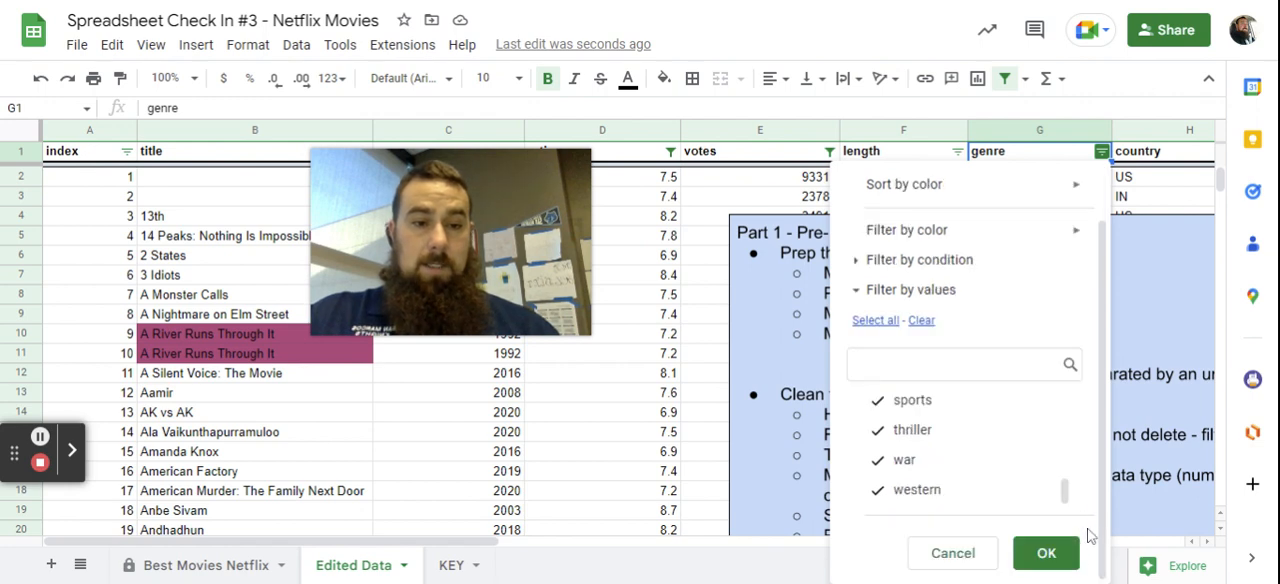
click(1047, 553)
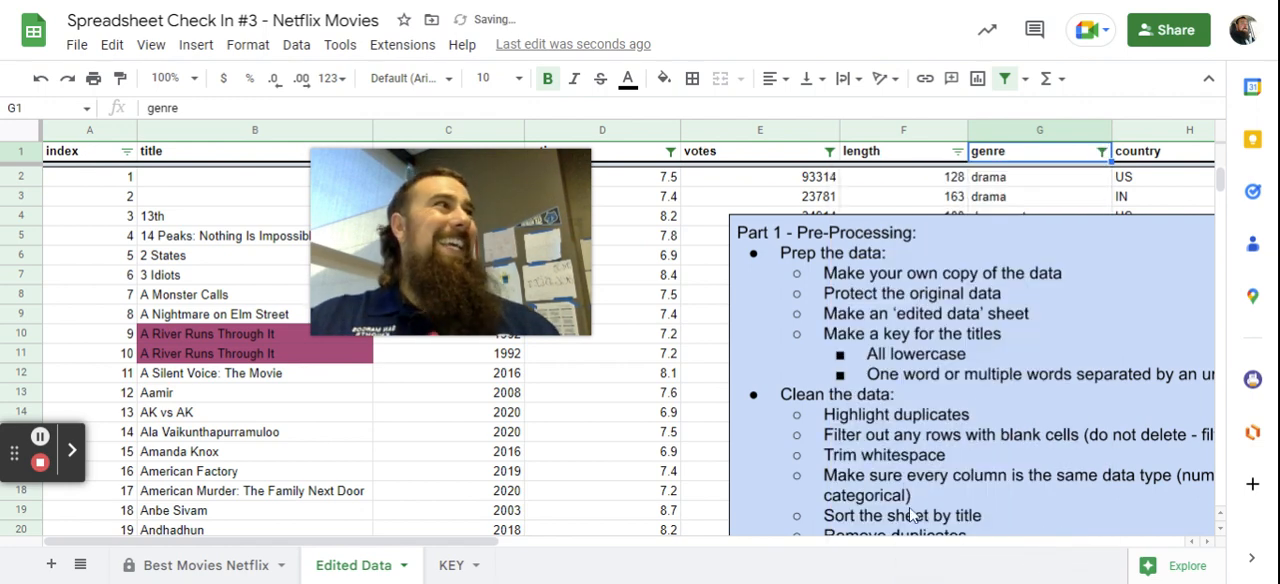
mouse_move(437, 212)
drag(462, 220, 1118, 224)
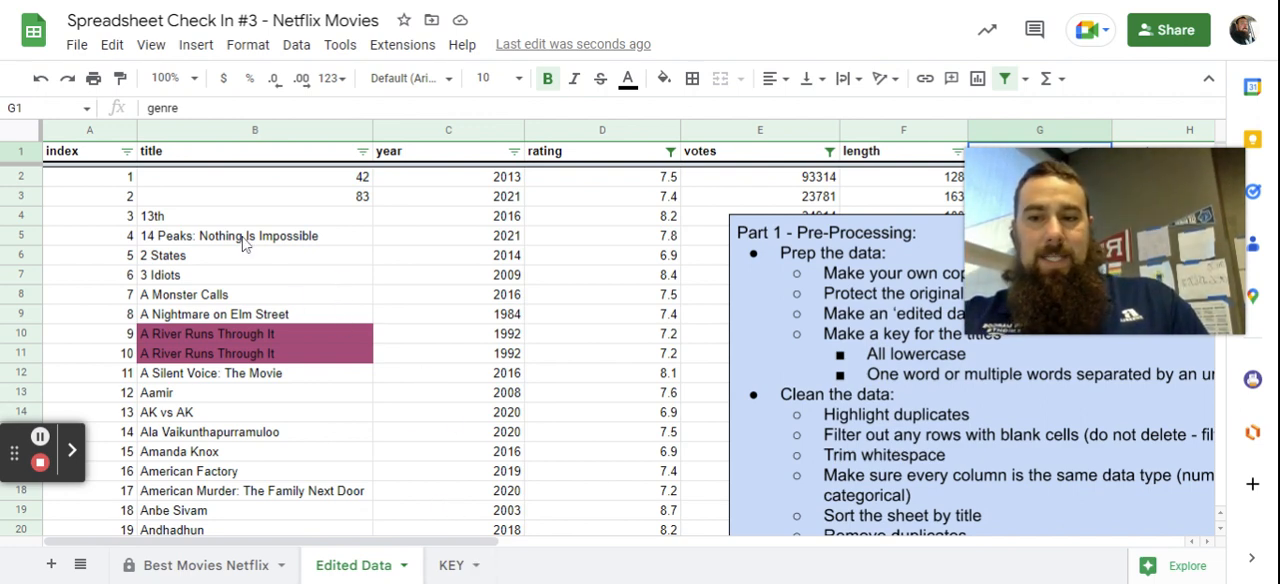
click(153, 220)
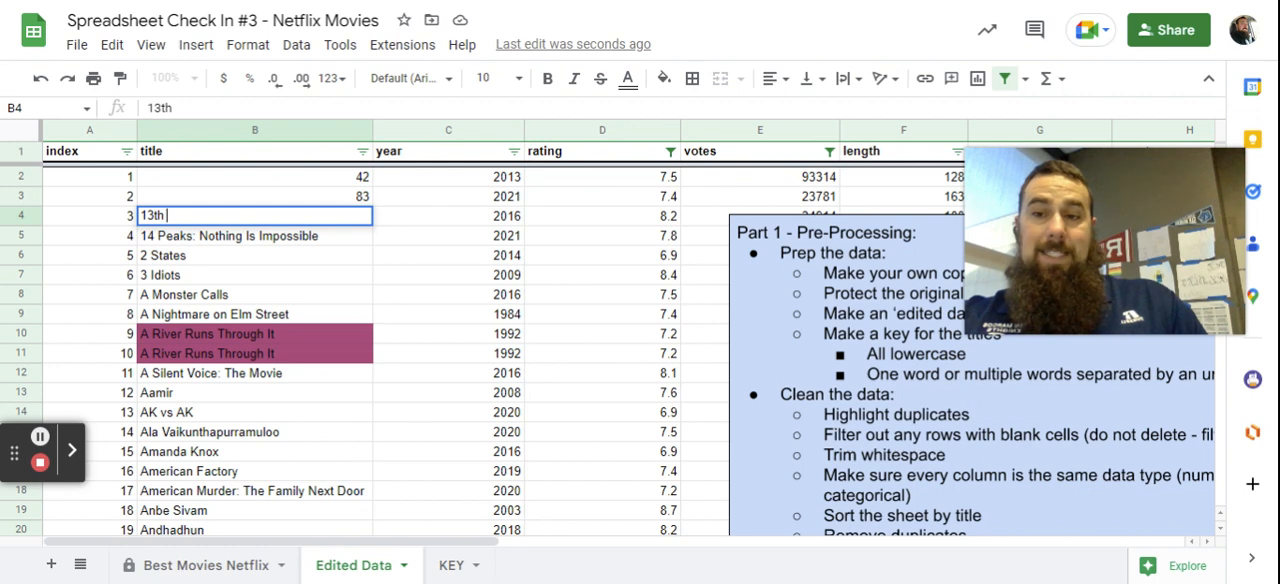
click(178, 241)
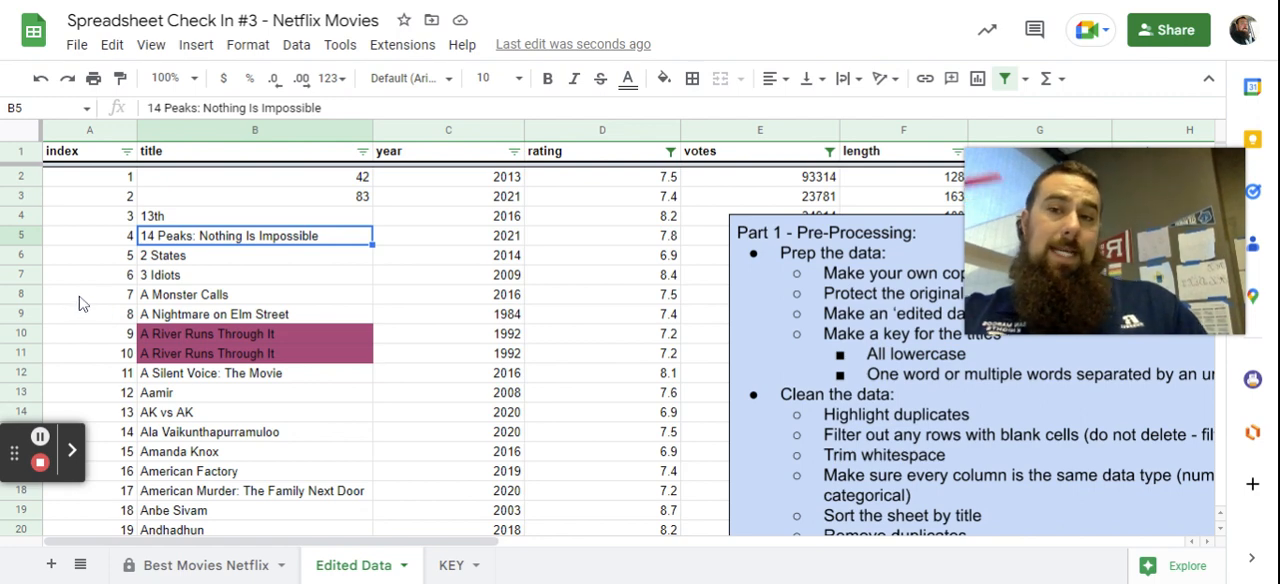
click(291, 48)
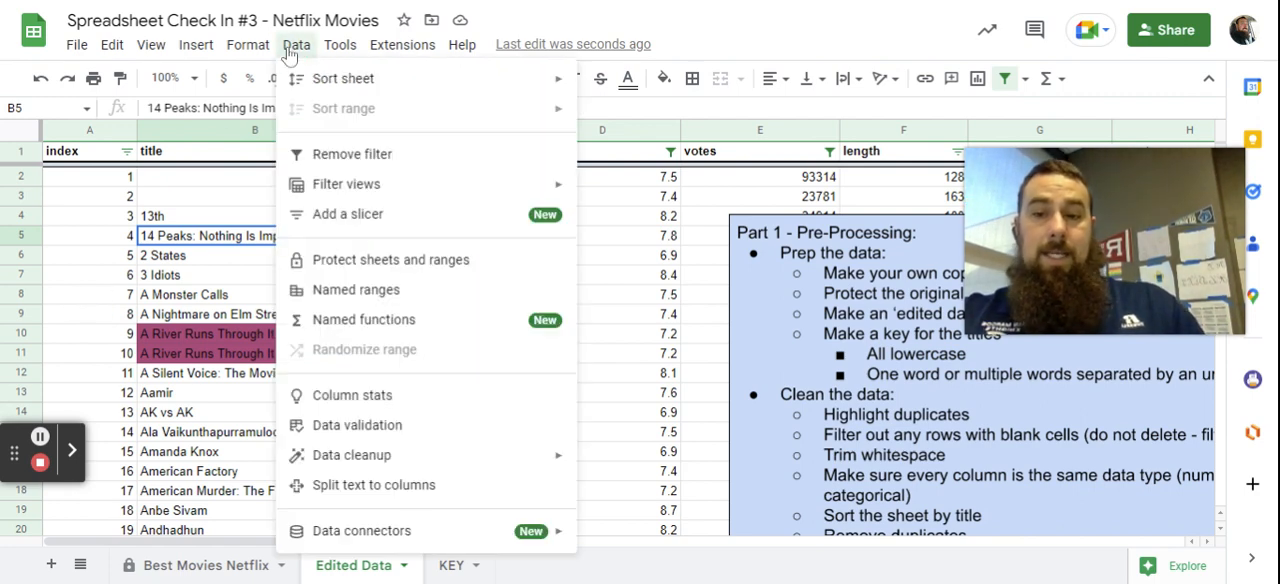
mouse_move(415, 466)
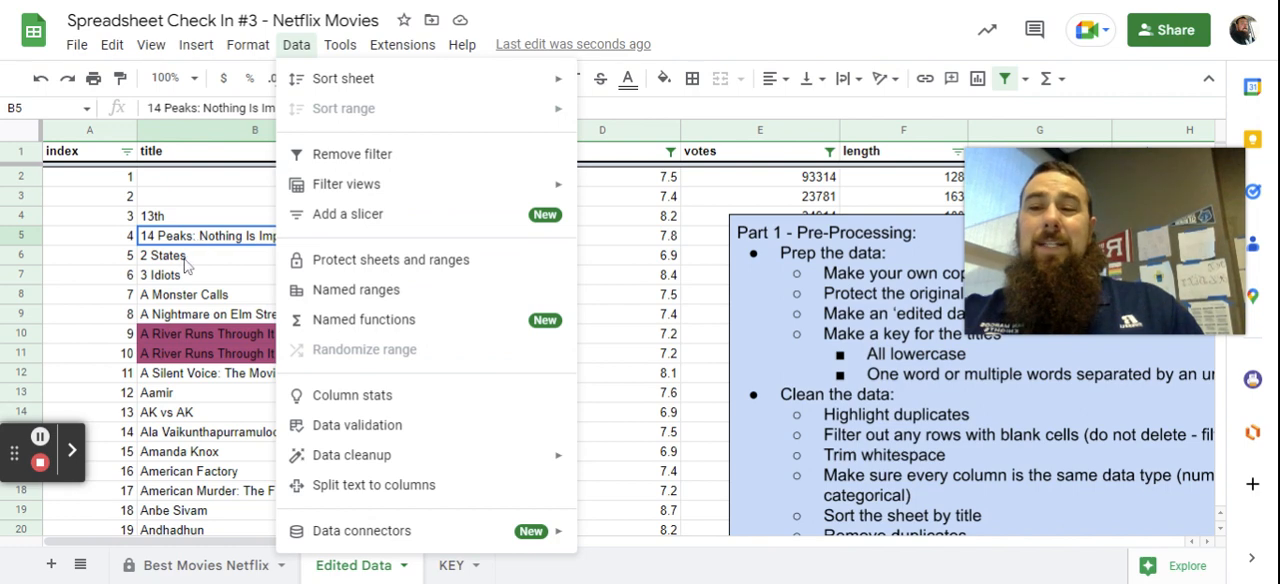
click(186, 257)
click(187, 219)
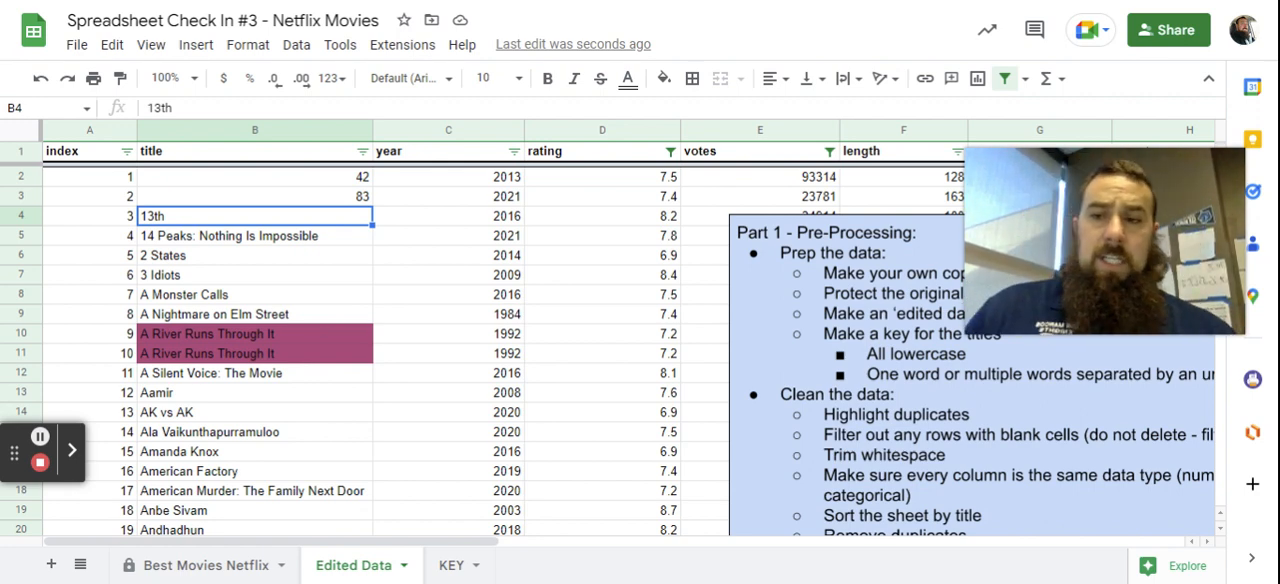
Trim whitespace across the entire Edited Data sheet.
click(12, 133)
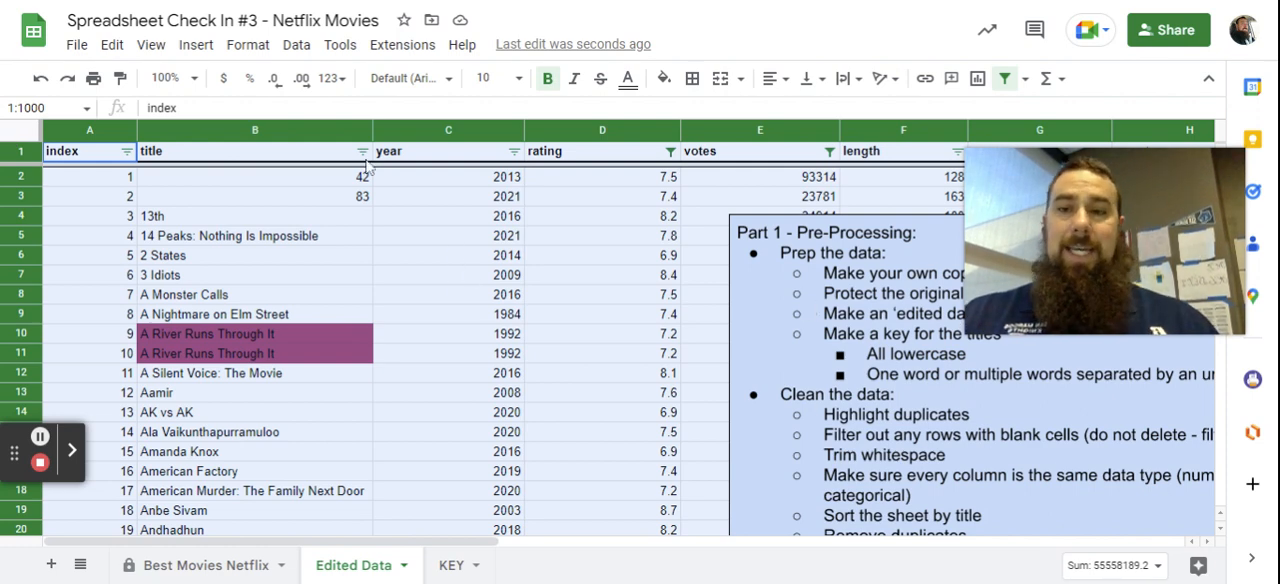
click(296, 45)
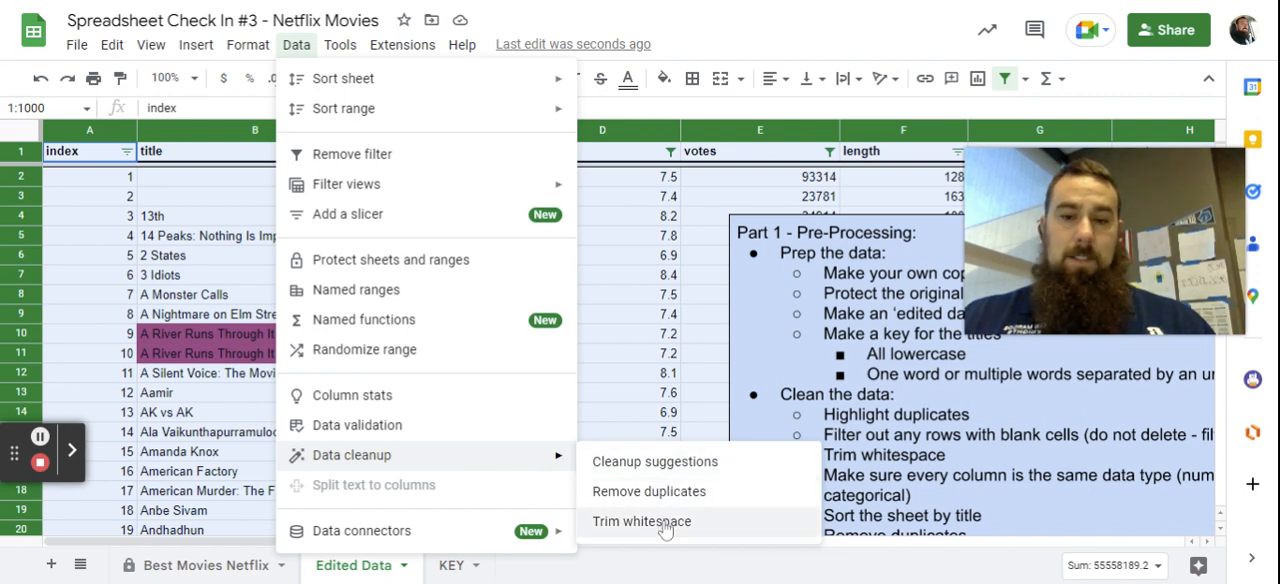
click(665, 522)
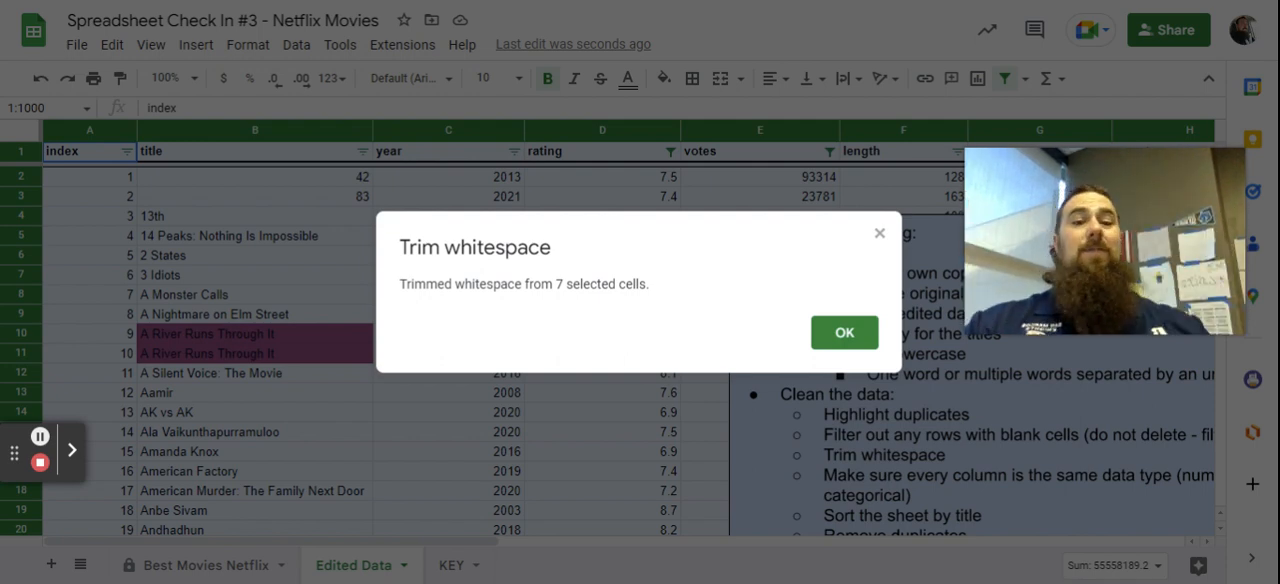
click(846, 336)
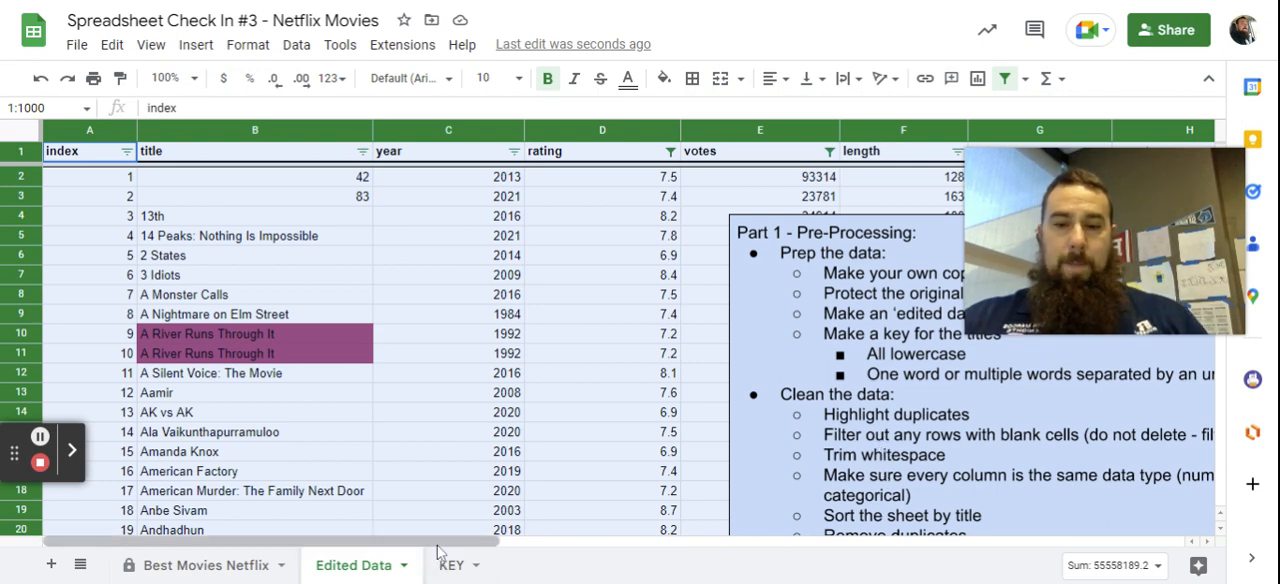
Shrink the Part 1 instructions box from its upper-left corner so it covers fewer rows, and look across the columns through country.
drag(437, 544, 577, 547)
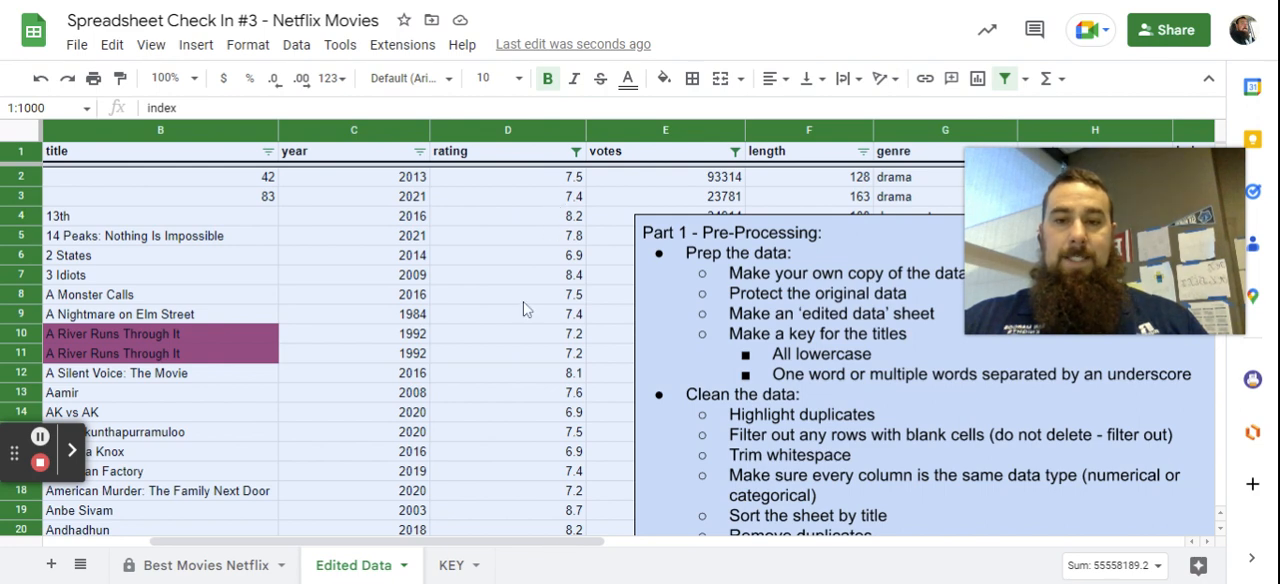
click(637, 216)
drag(665, 242, 791, 314)
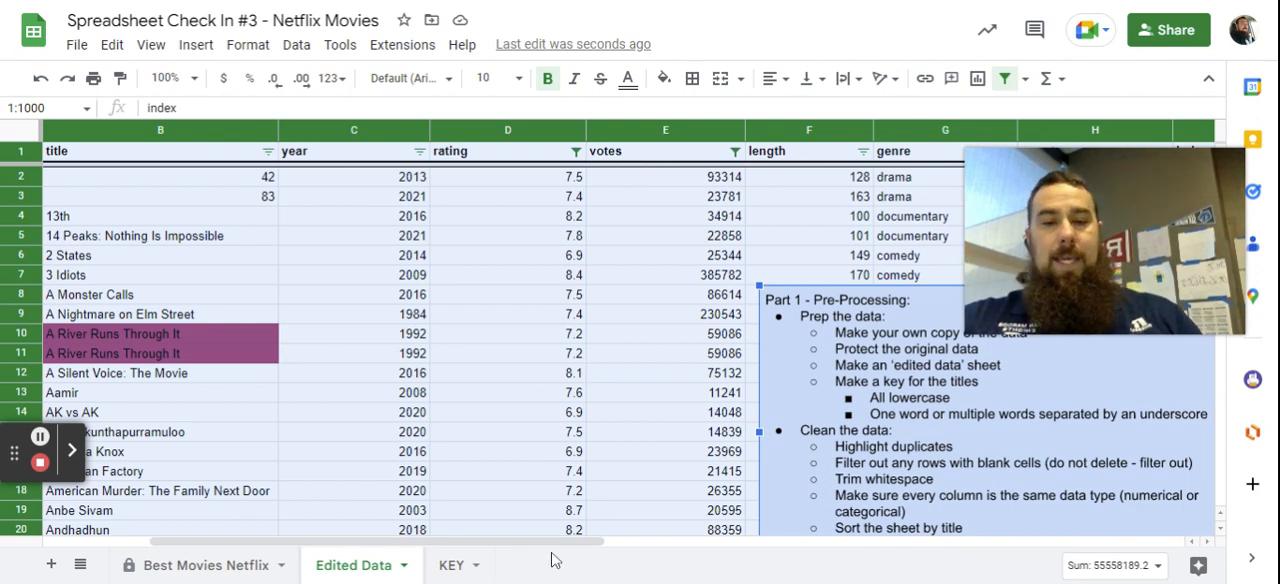
drag(543, 543, 700, 549)
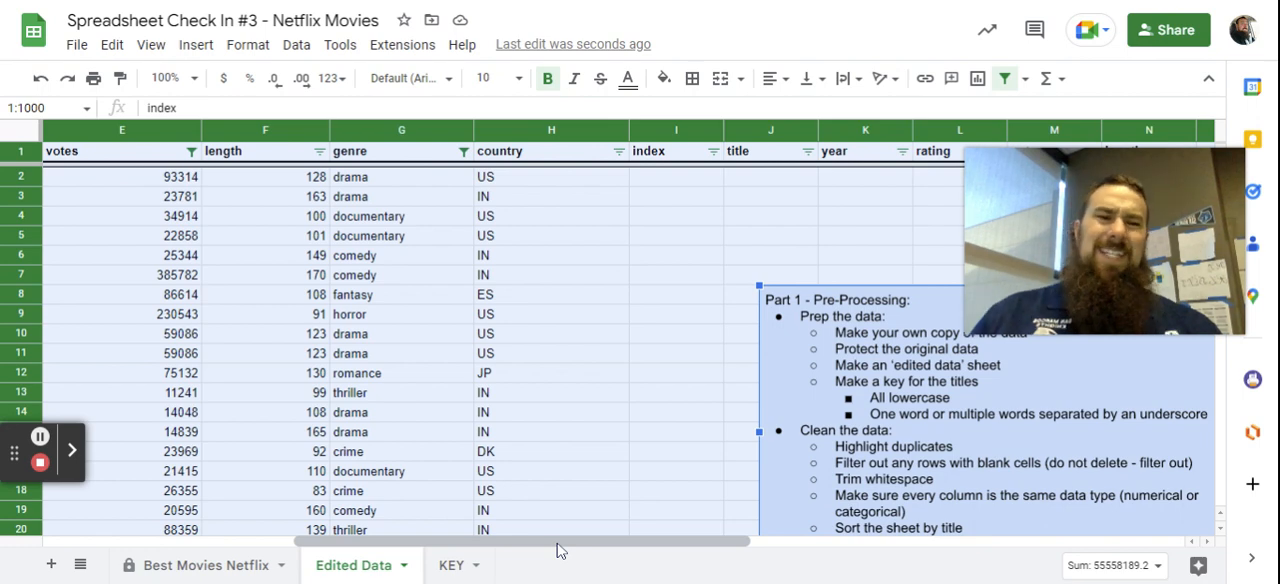
drag(558, 551, 235, 538)
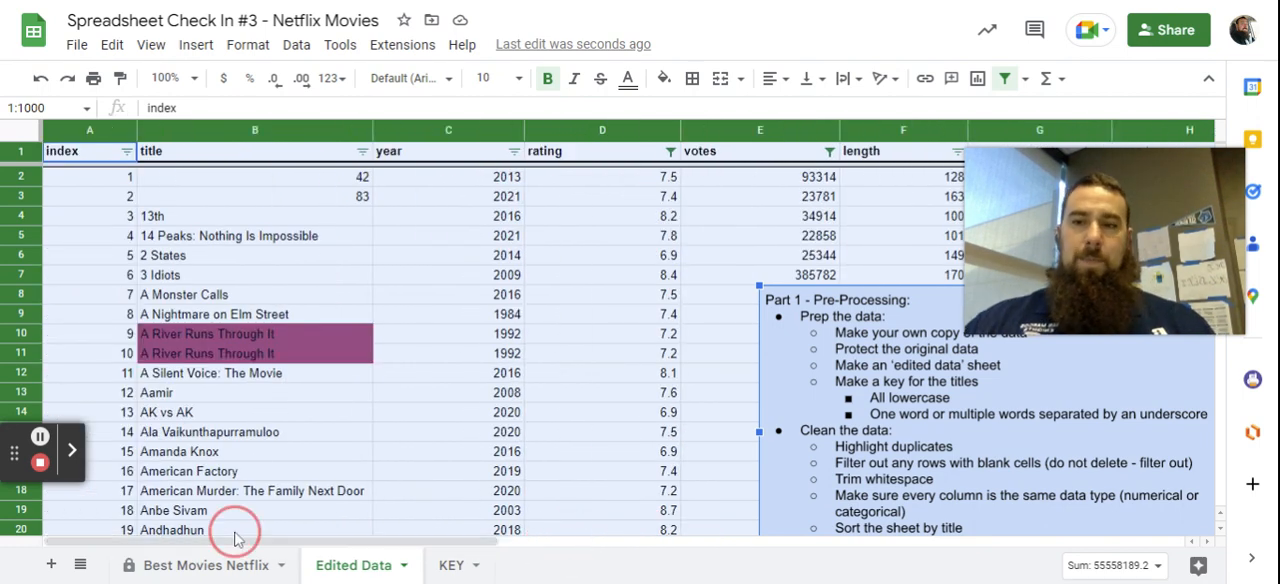
Format the numeric titles 42 and 83 in cells B2 and B3 as plain text.
click(249, 182)
click(251, 198)
click(246, 180)
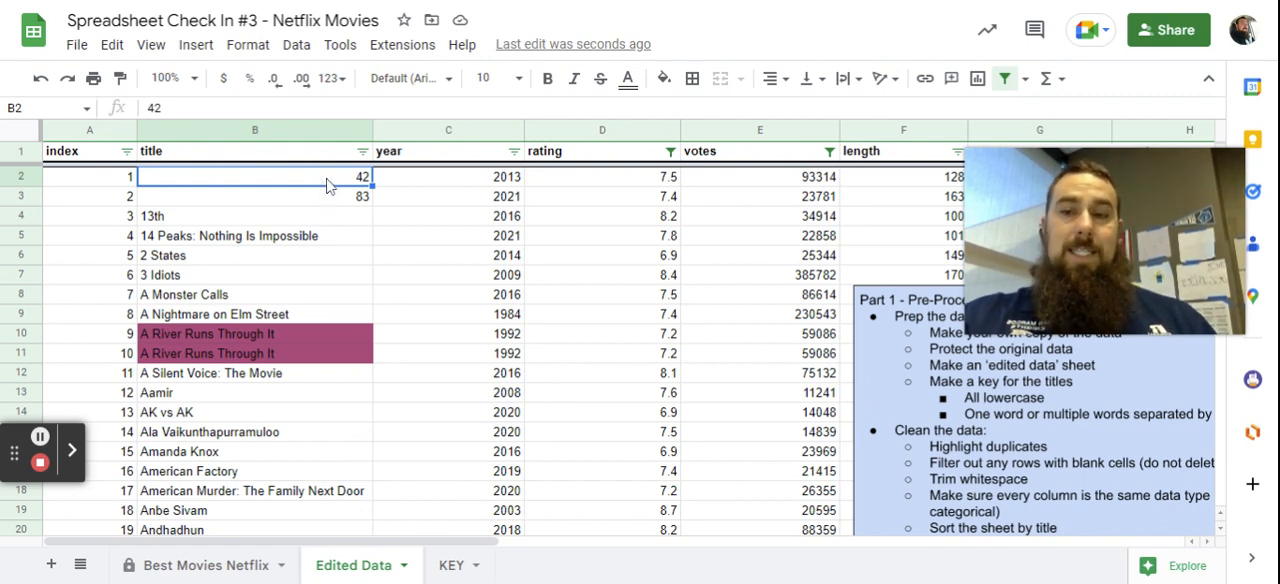
click(340, 80)
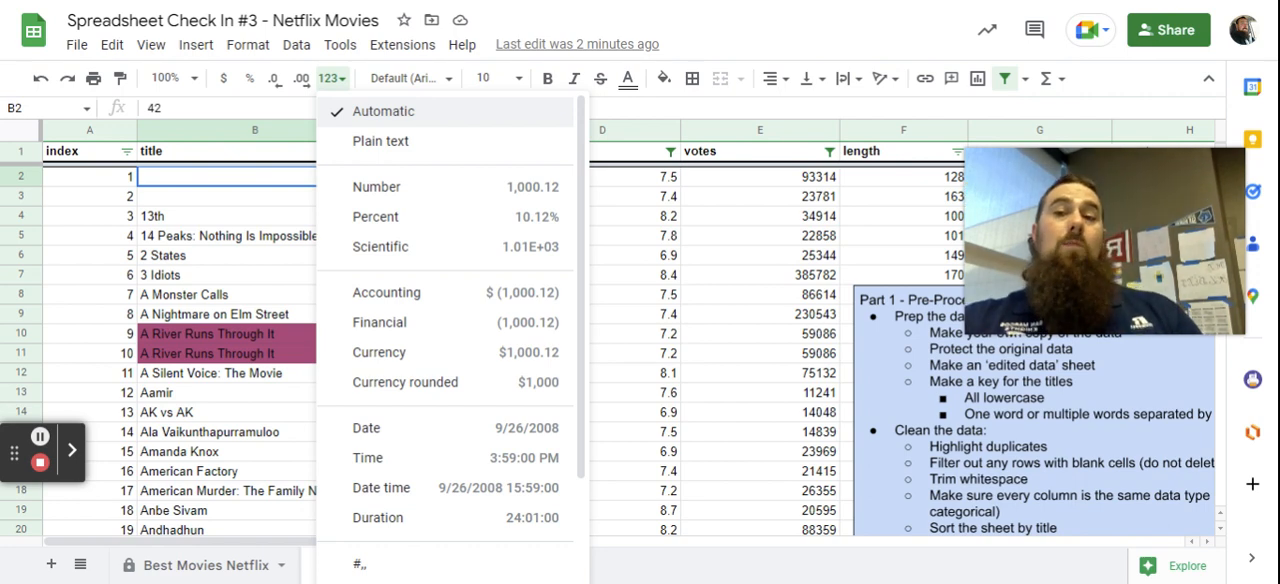
click(392, 143)
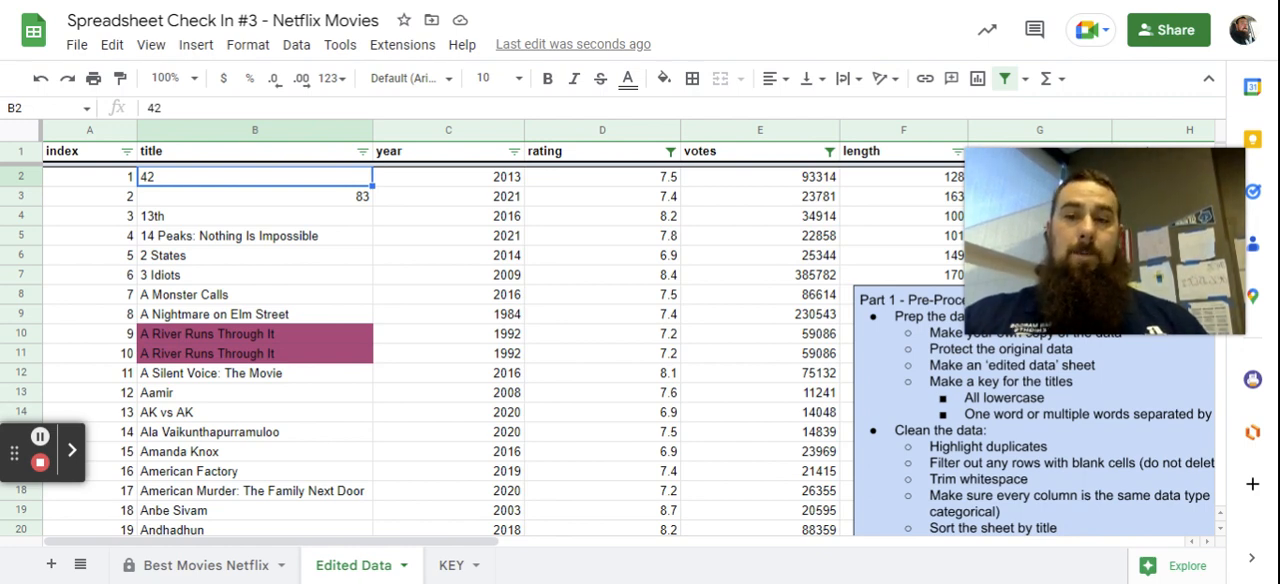
click(340, 203)
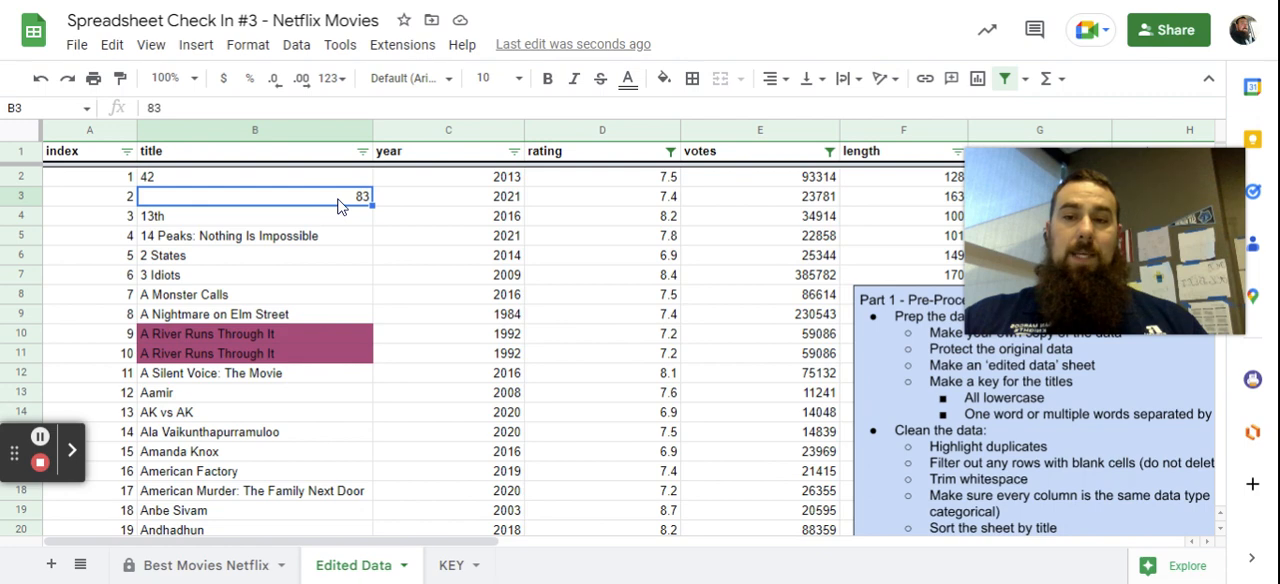
click(343, 80)
click(378, 141)
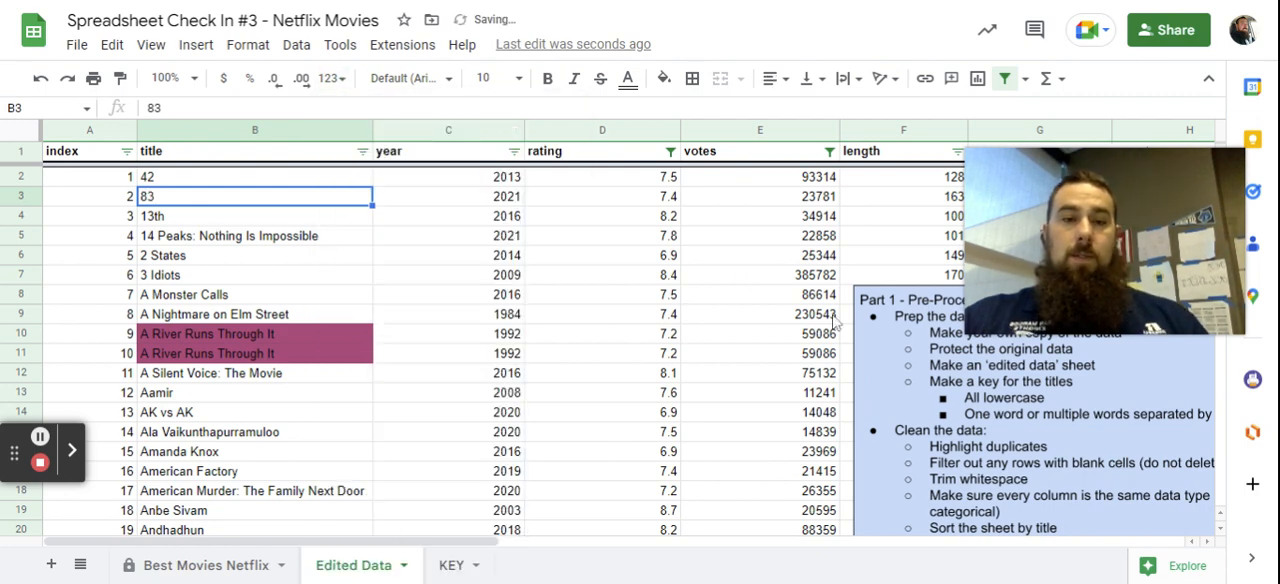
Replace the non-numeric n/a rating of Kuch Kuch Hota Hai in cell D168 with 0.
scroll(213, 352, down, 6)
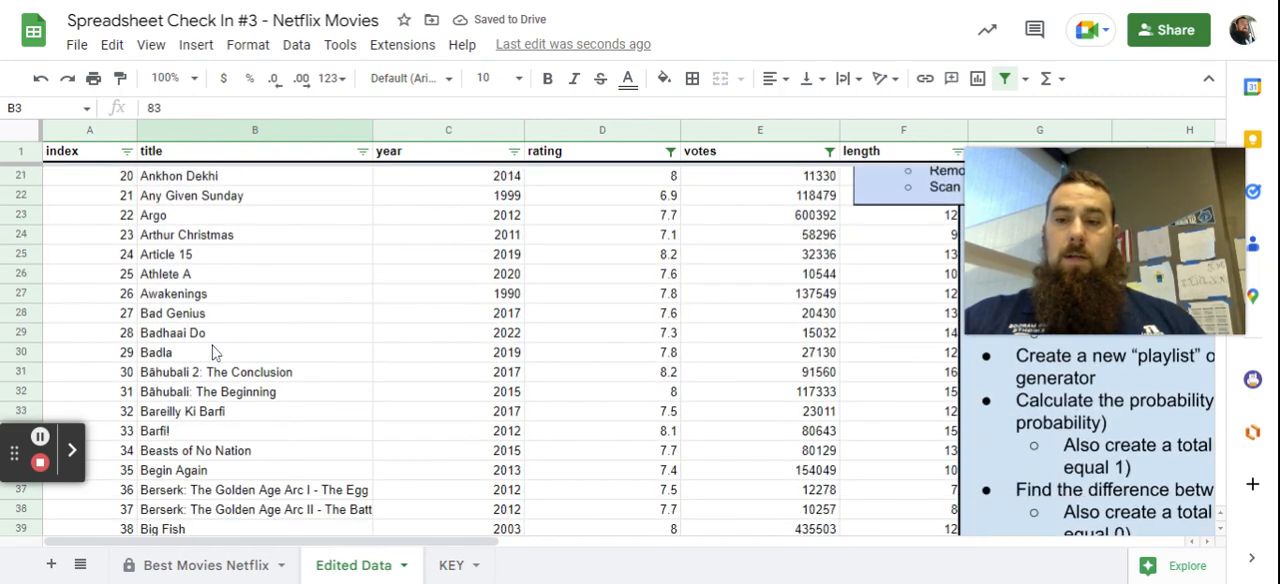
scroll(213, 352, down, 7)
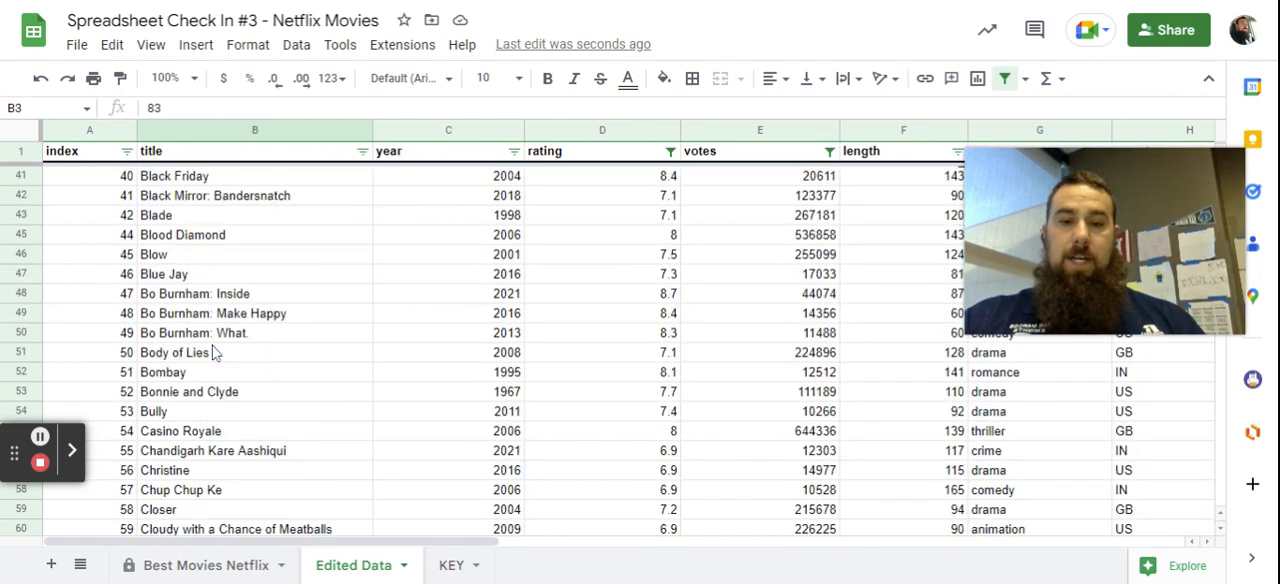
scroll(213, 352, down, 8)
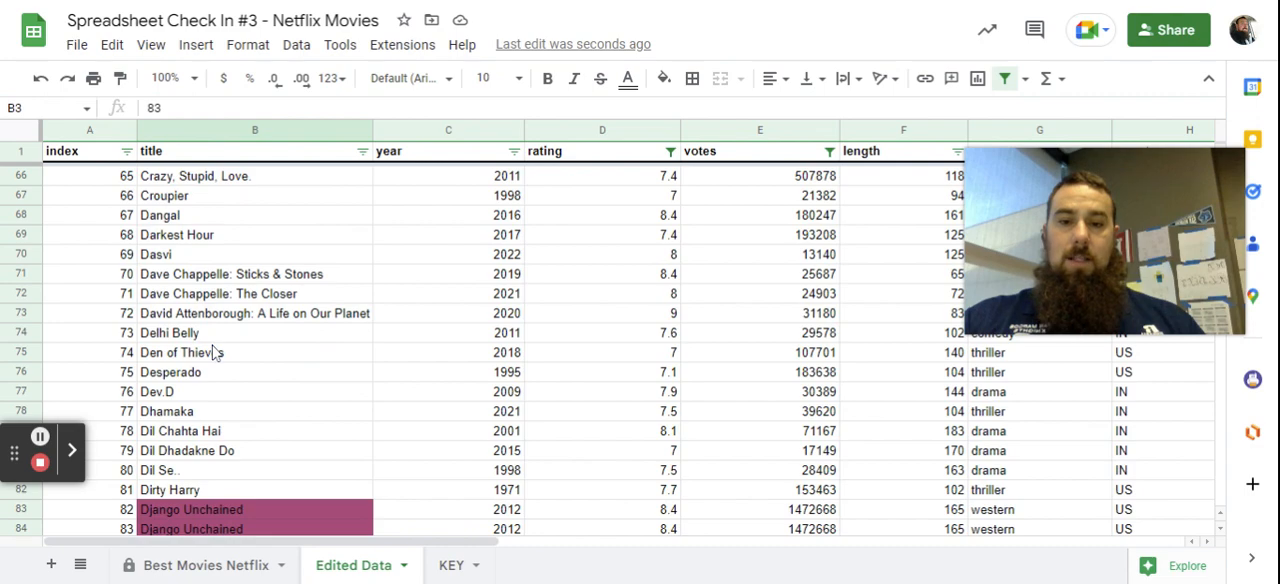
scroll(213, 352, down, 11)
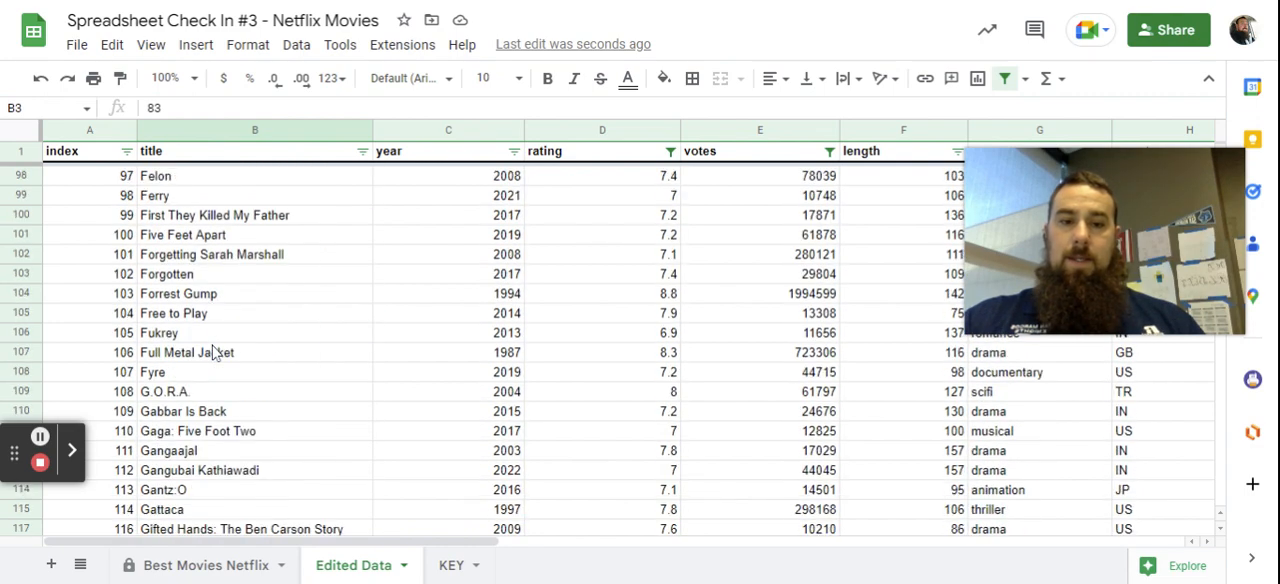
scroll(213, 352, down, 9)
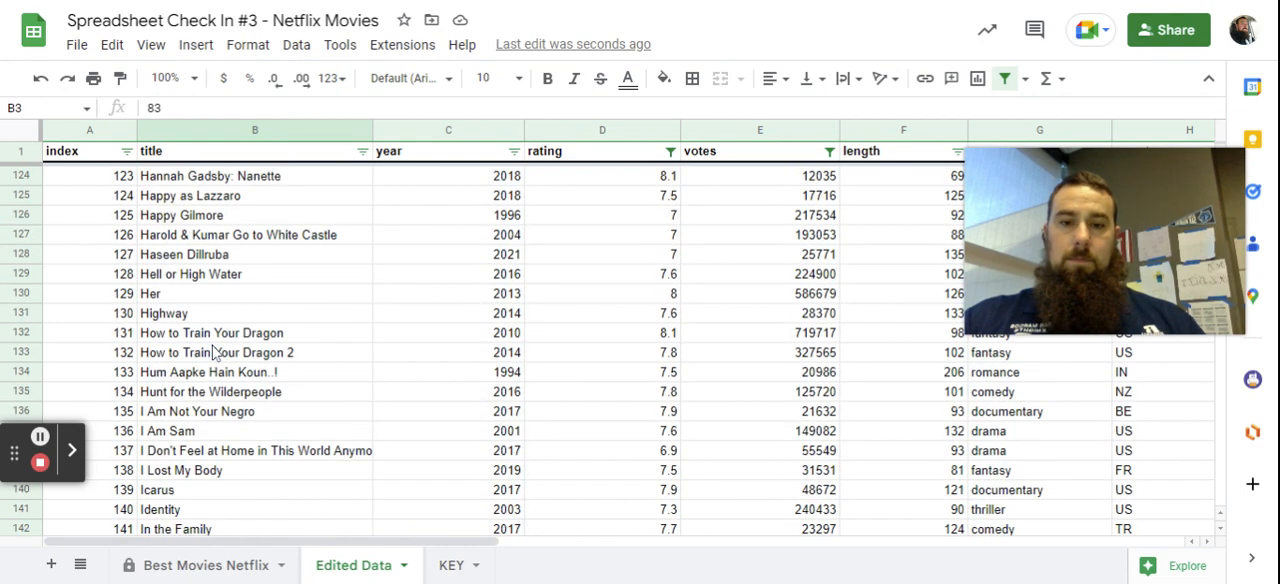
scroll(213, 352, down, 8)
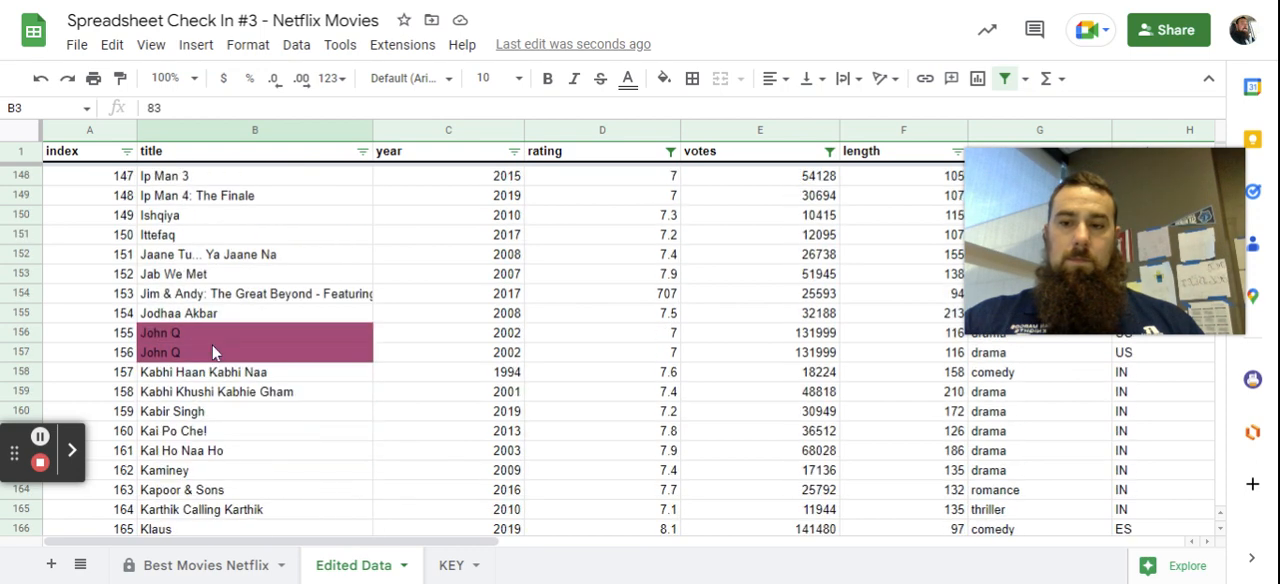
scroll(213, 352, down, 5)
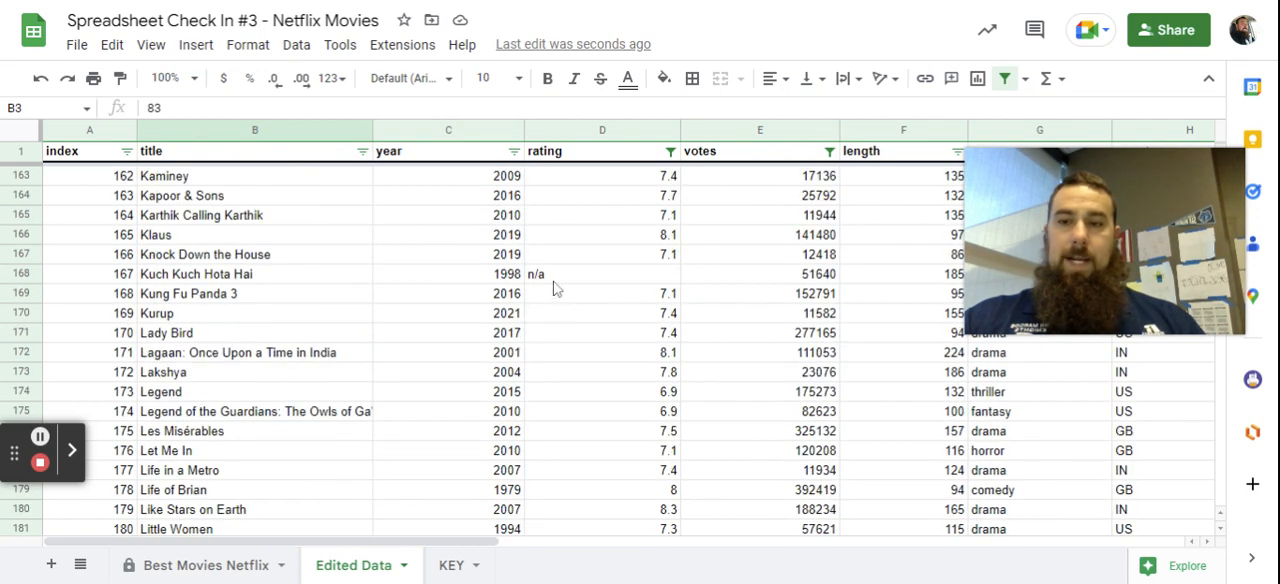
click(557, 280)
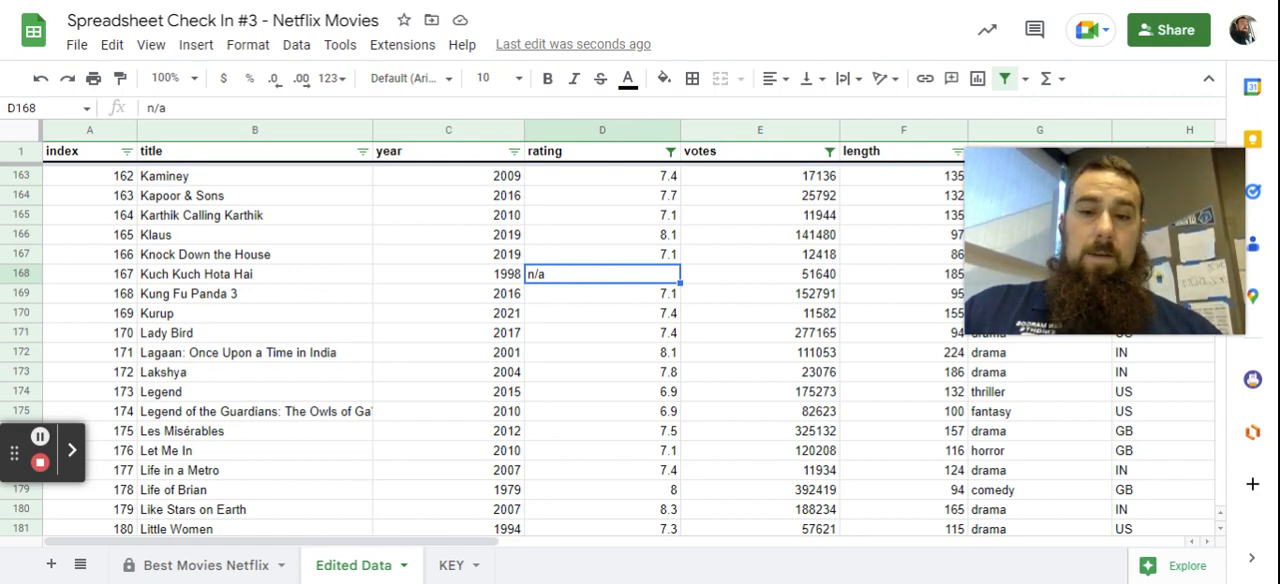
double_click(587, 283)
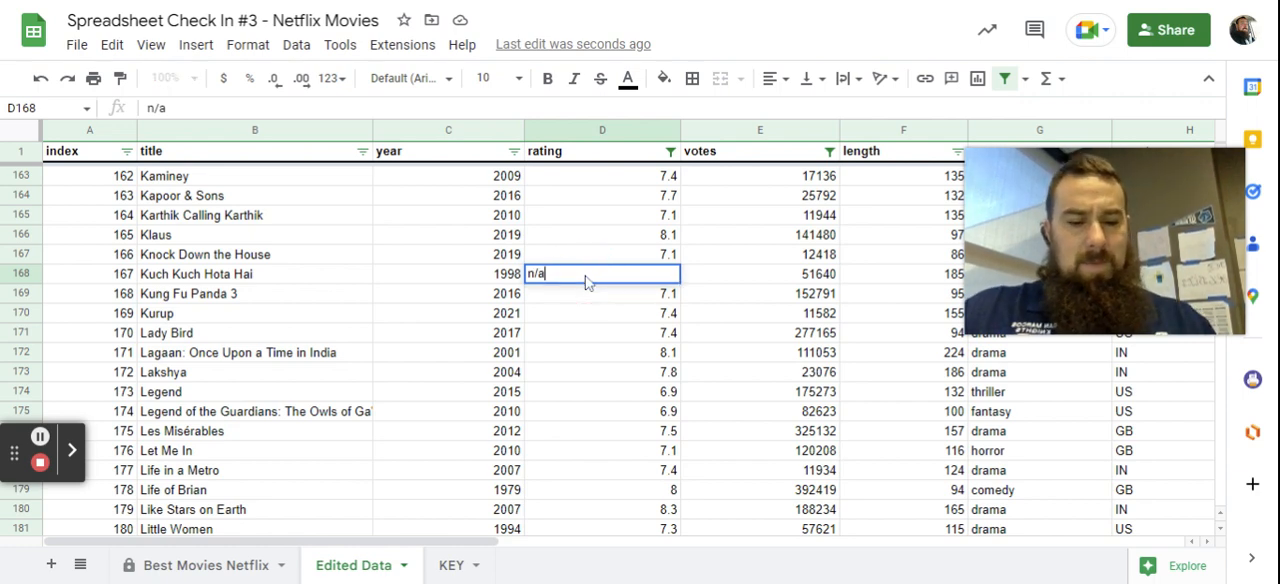
key(BackSpace)
key(BackSpace)
key(BackSpace)
text(0)
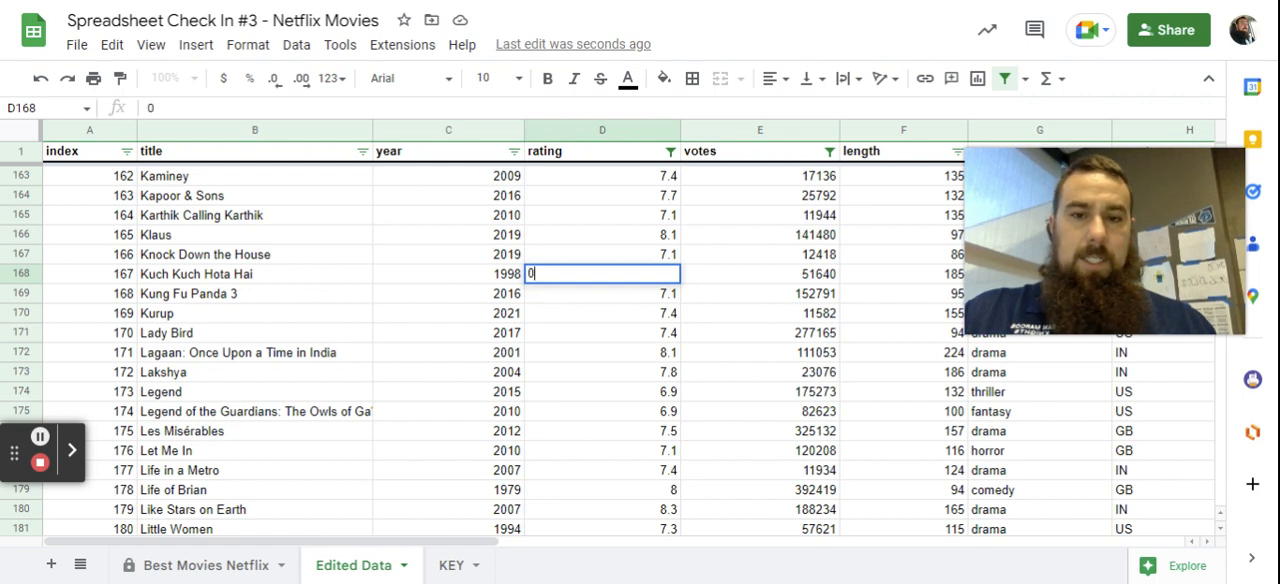
key(Return)
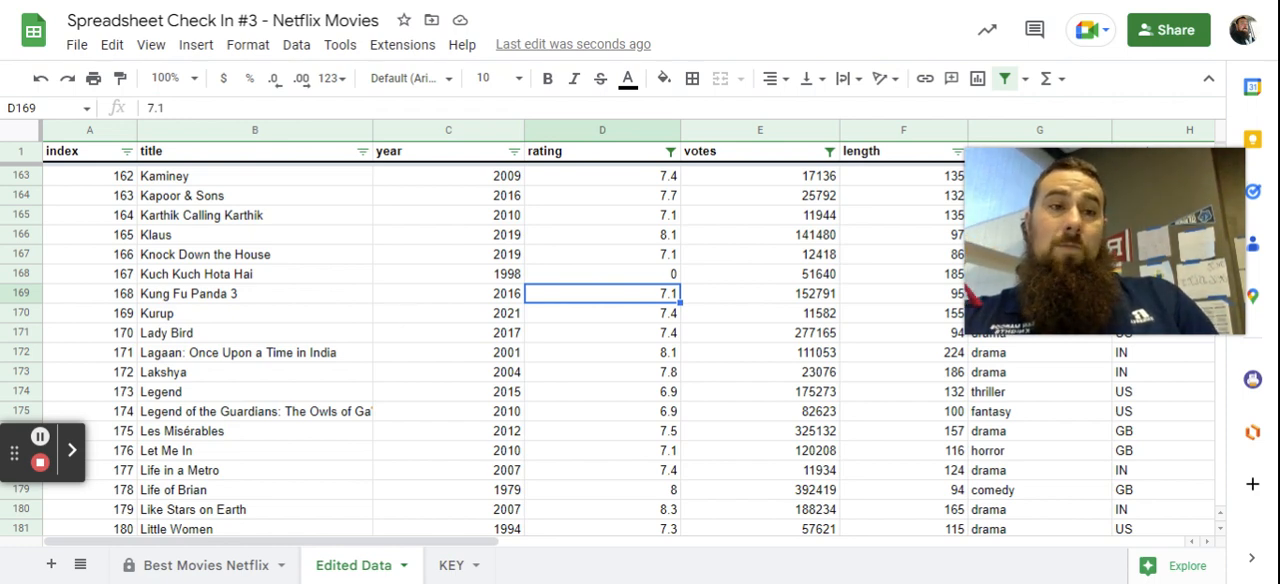
Examine the remaining rows to the end of the sheet for values that do not match their column's data type.
scroll(397, 318, down, 3)
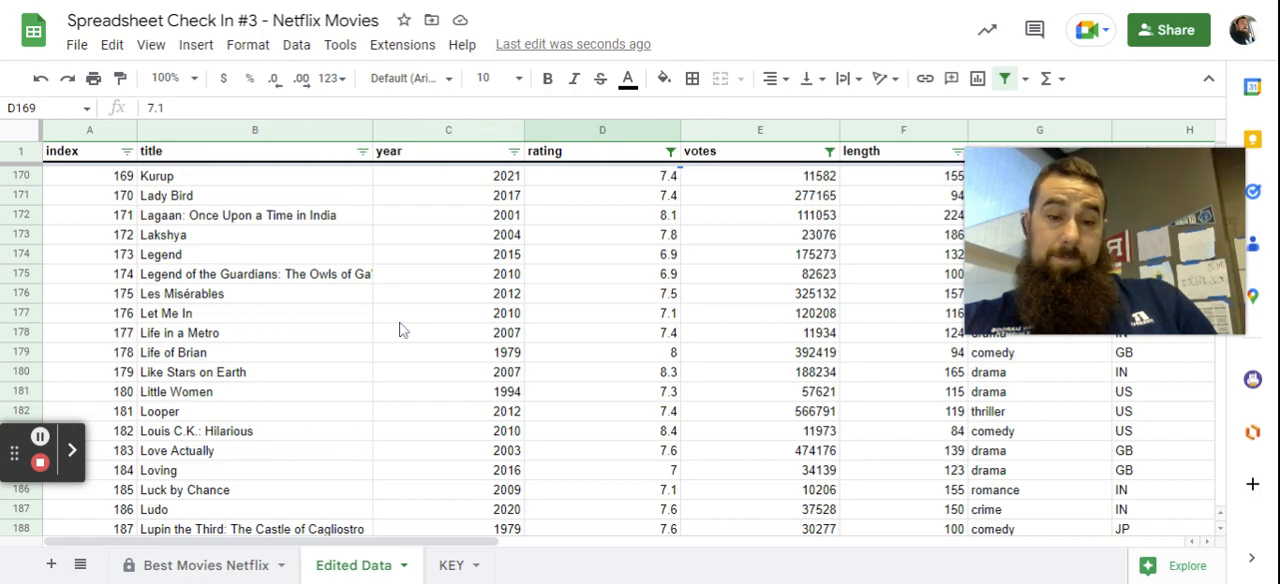
scroll(399, 330, down, 5)
scroll(399, 330, down, 15)
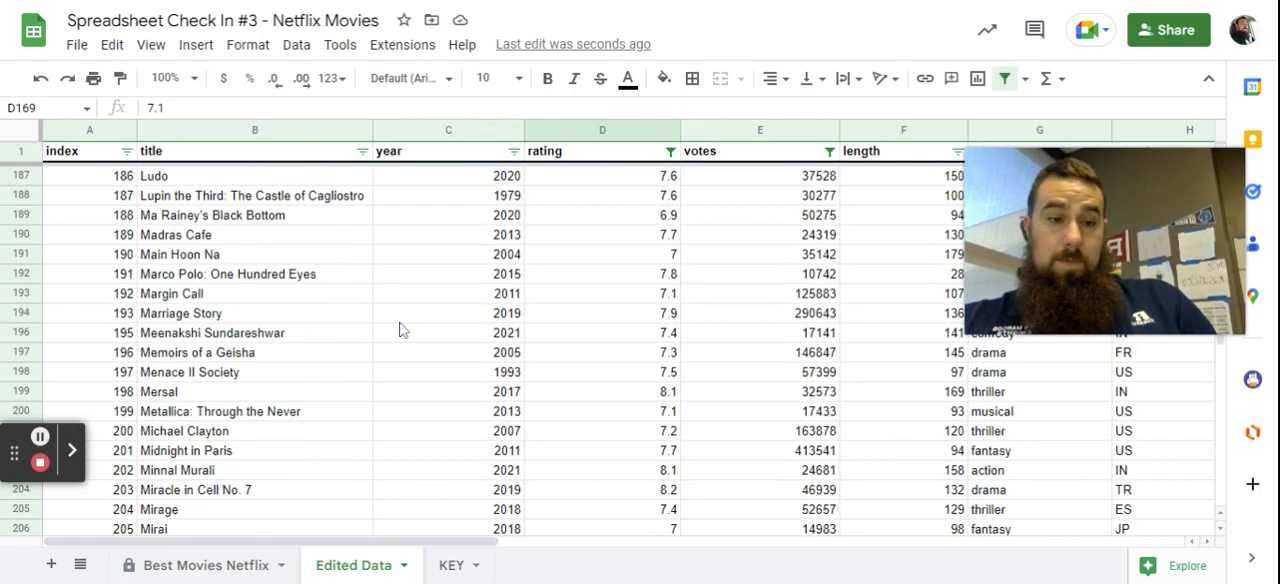
scroll(399, 330, down, 12)
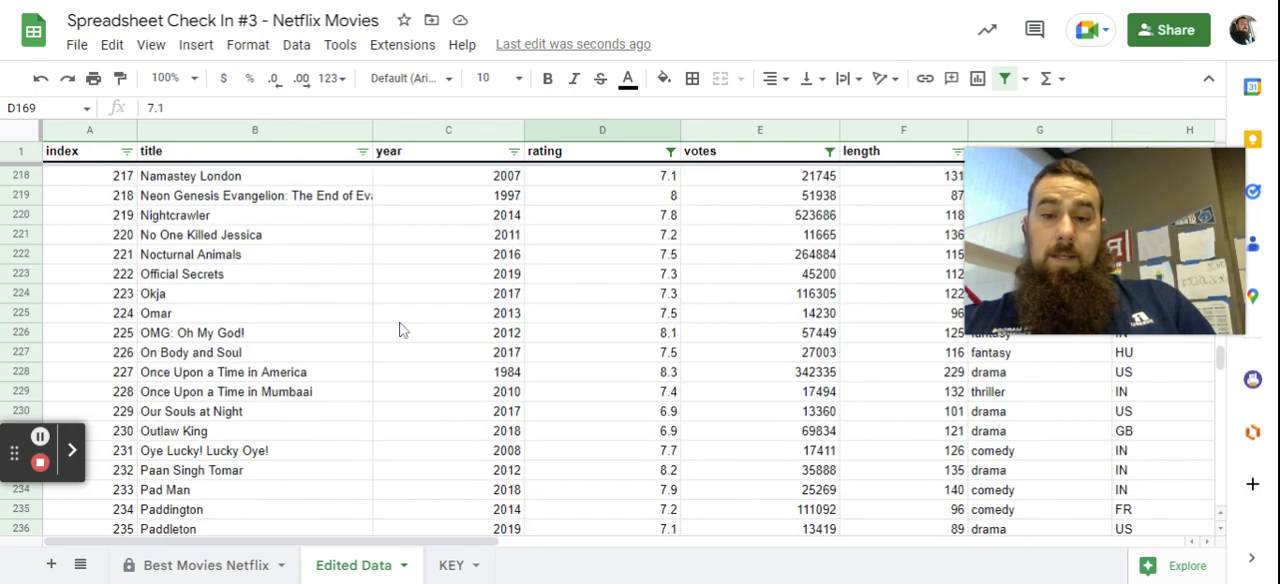
scroll(399, 330, down, 11)
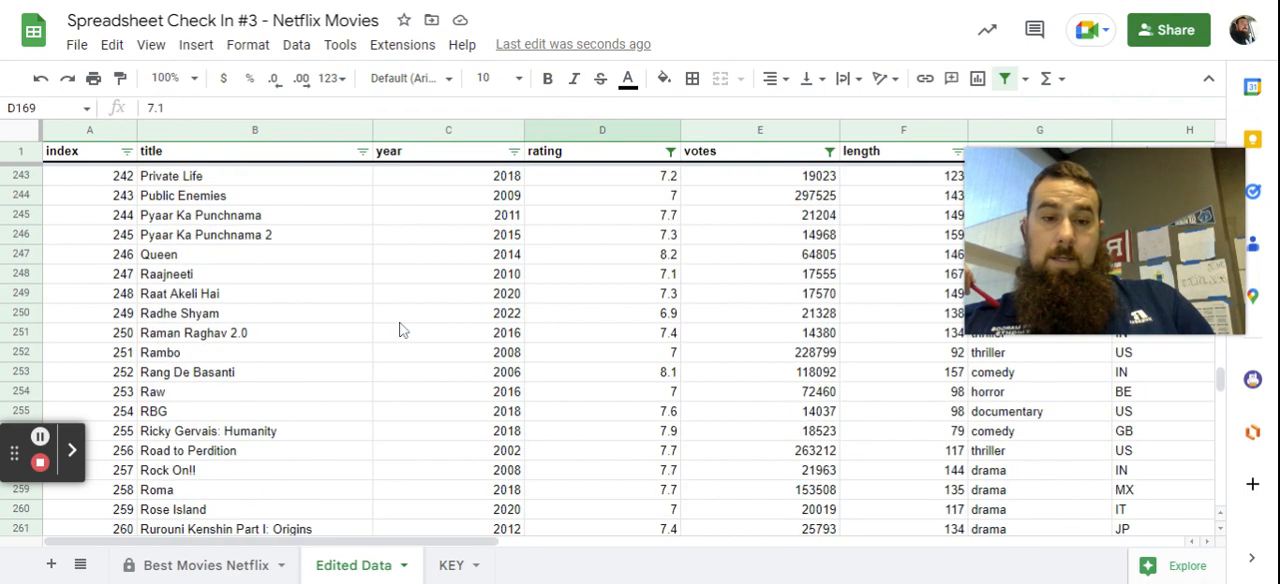
scroll(399, 330, down, 5)
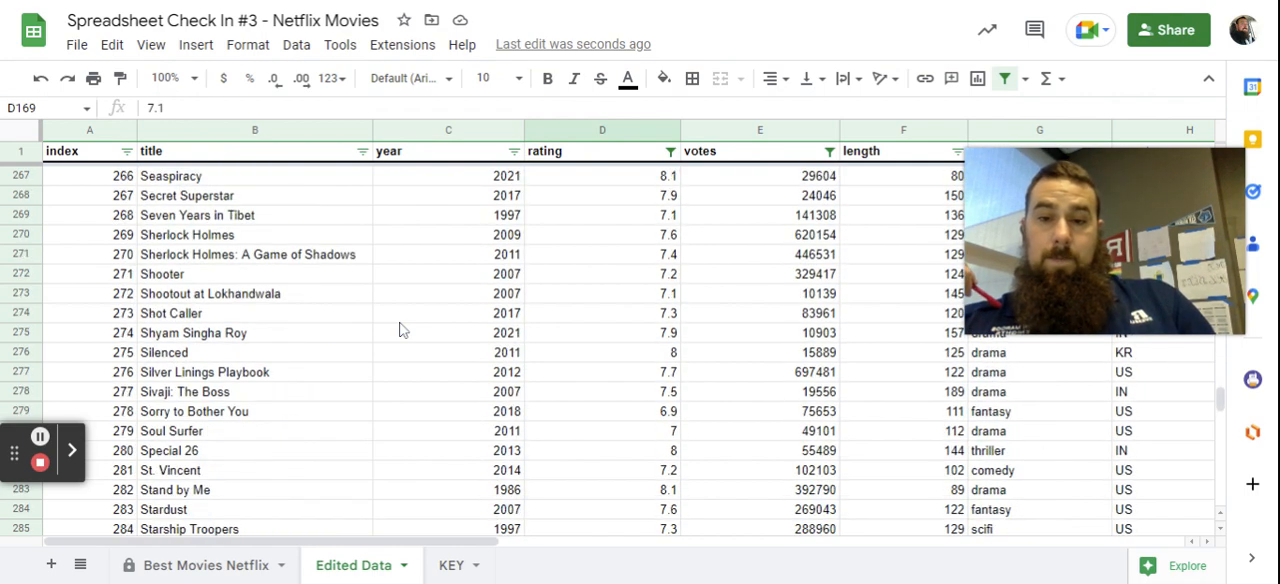
scroll(399, 330, down, 6)
scroll(399, 330, down, 9)
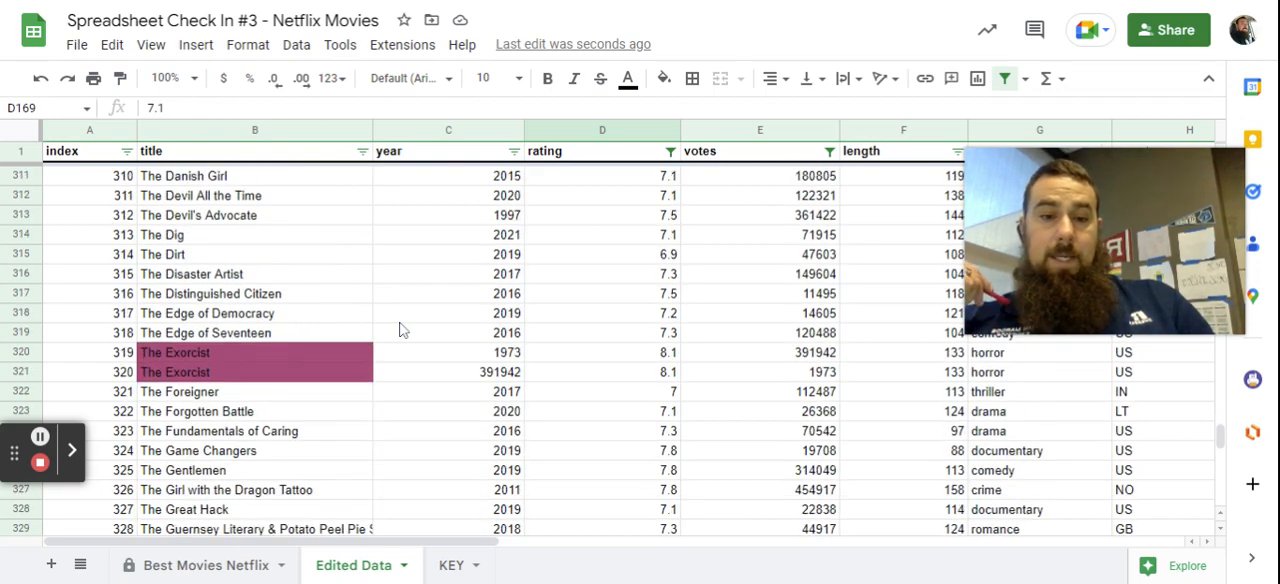
scroll(399, 330, down, 2)
scroll(399, 330, down, 7)
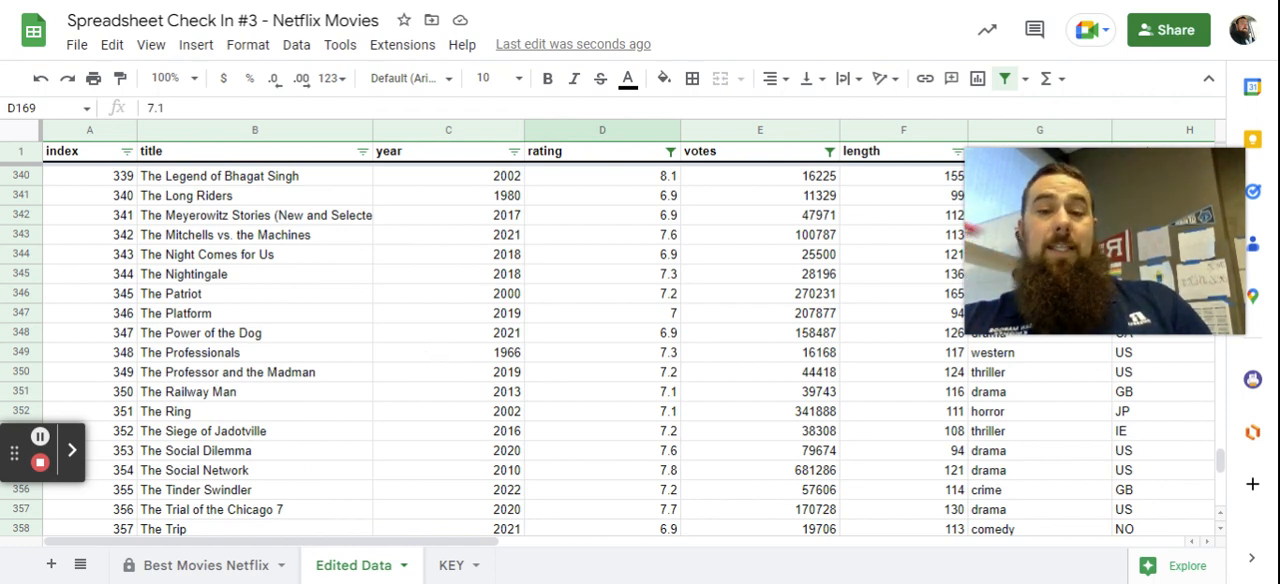
scroll(436, 365, down, 5)
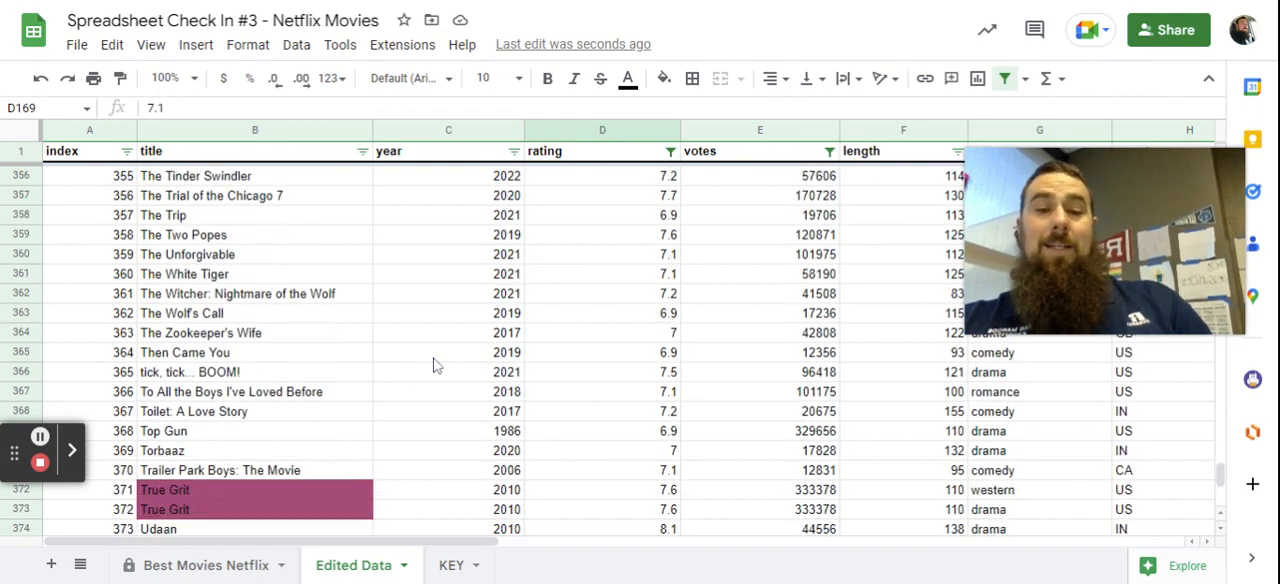
scroll(436, 365, down, 7)
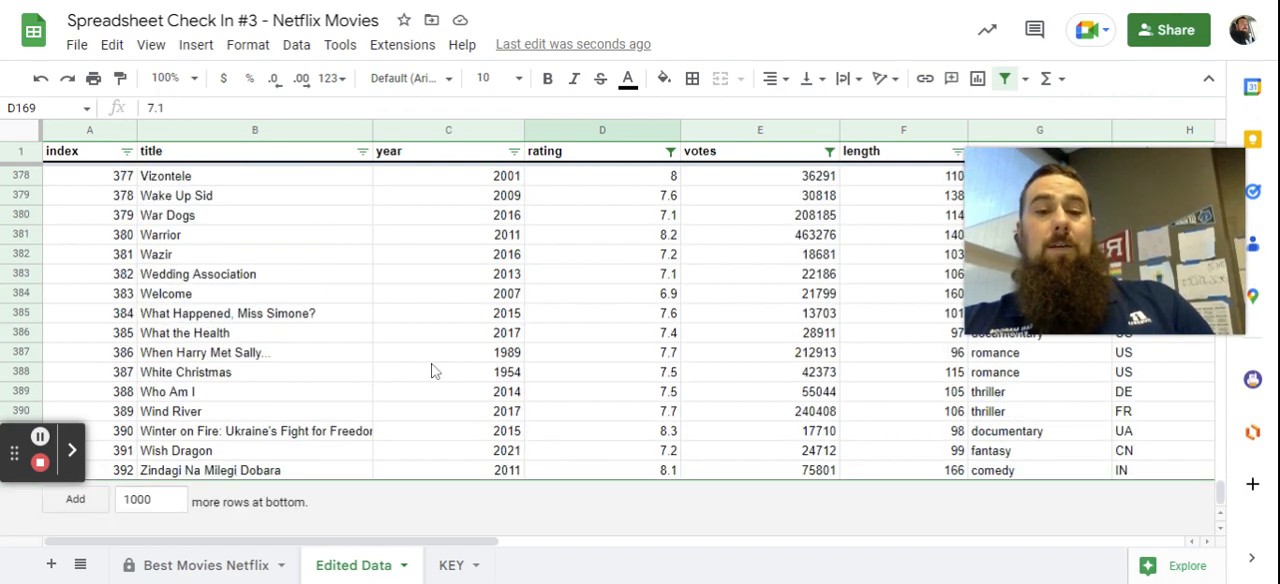
scroll(448, 376, up, 20)
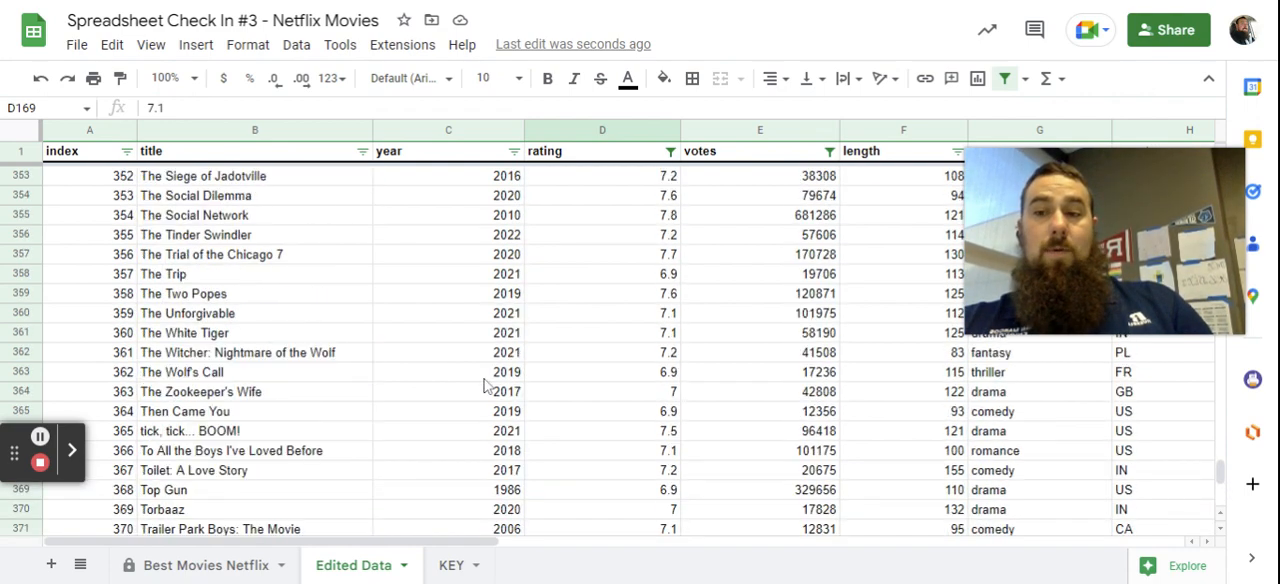
scroll(484, 385, up, 20)
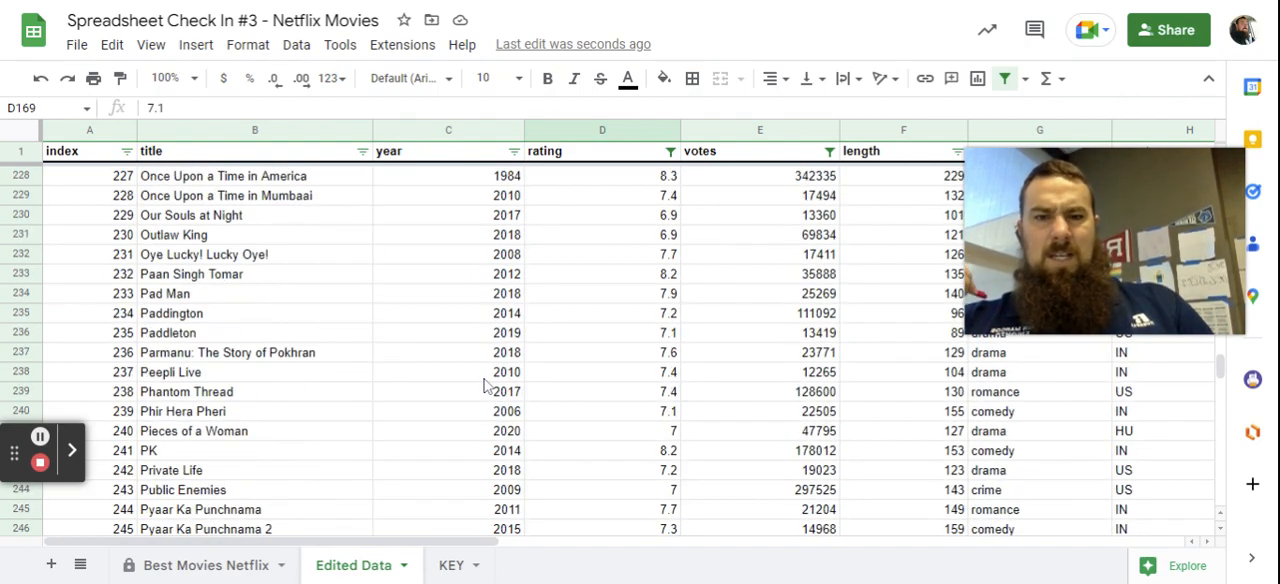
scroll(484, 385, up, 20)
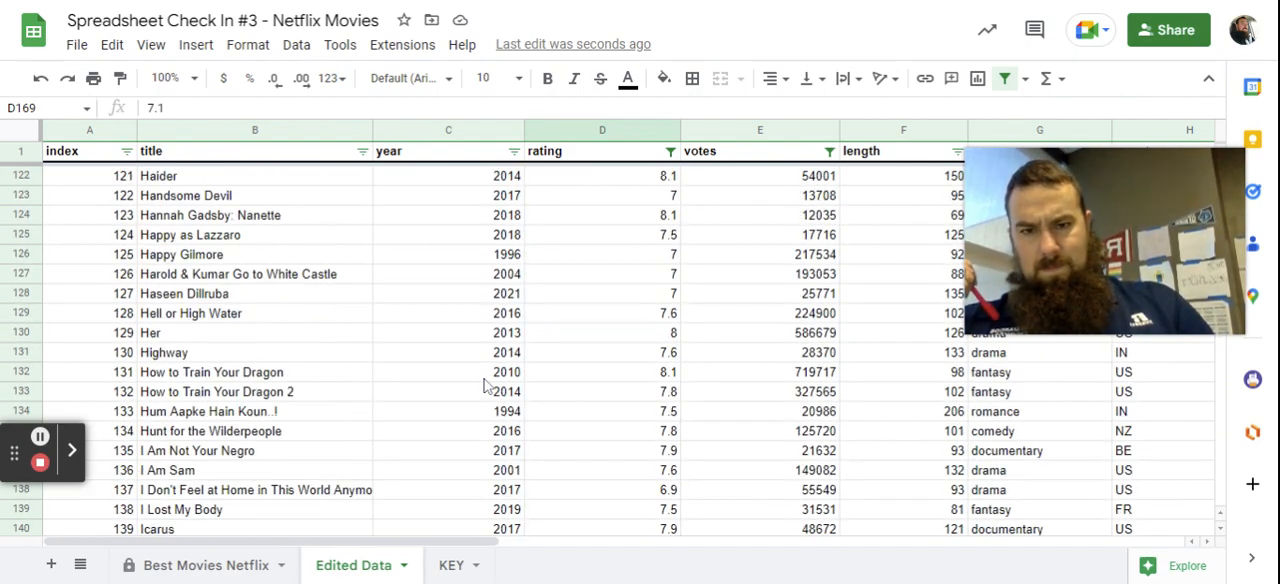
scroll(484, 385, up, 20)
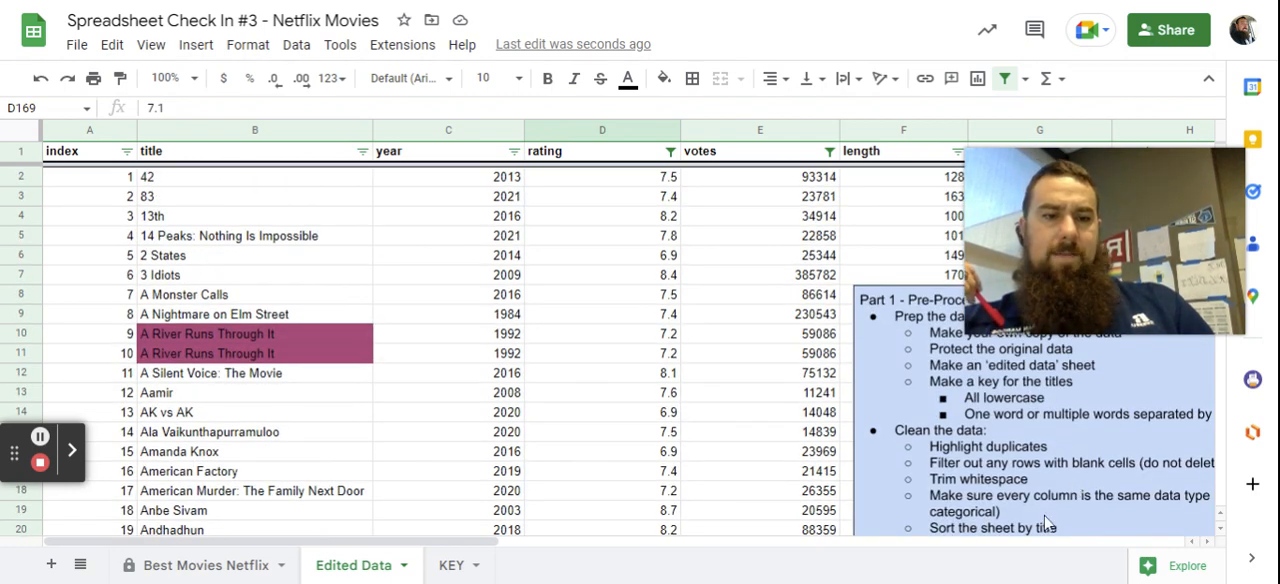
Move the Part 1 instructions box about half a column left so it overlaps the votes column.
scroll(1033, 488, down, 1)
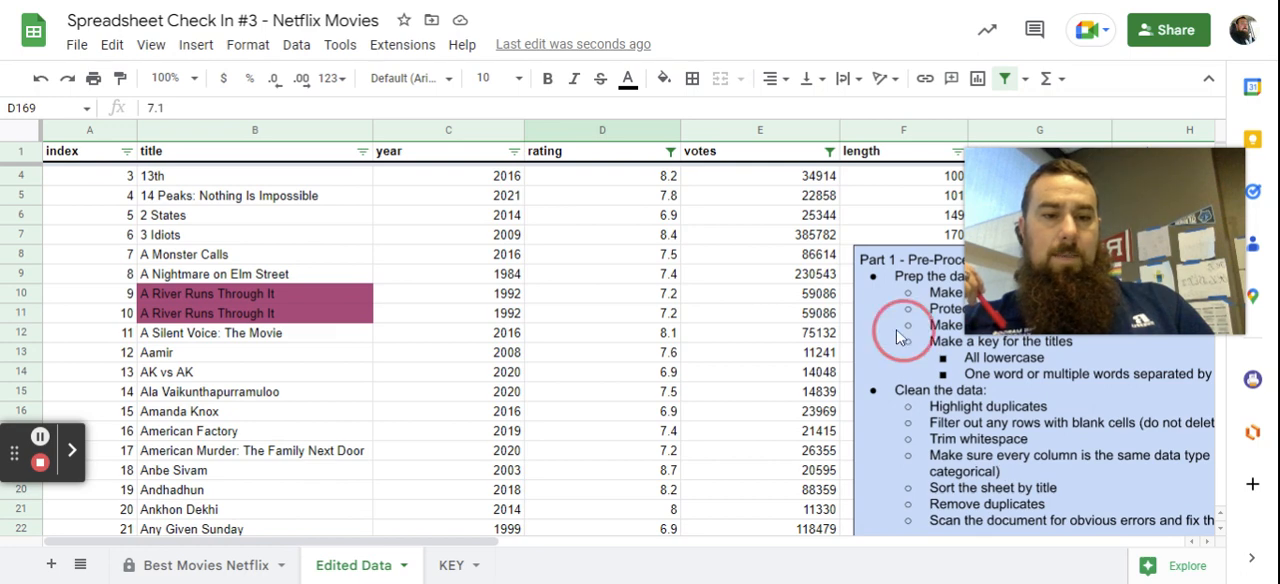
click(866, 344)
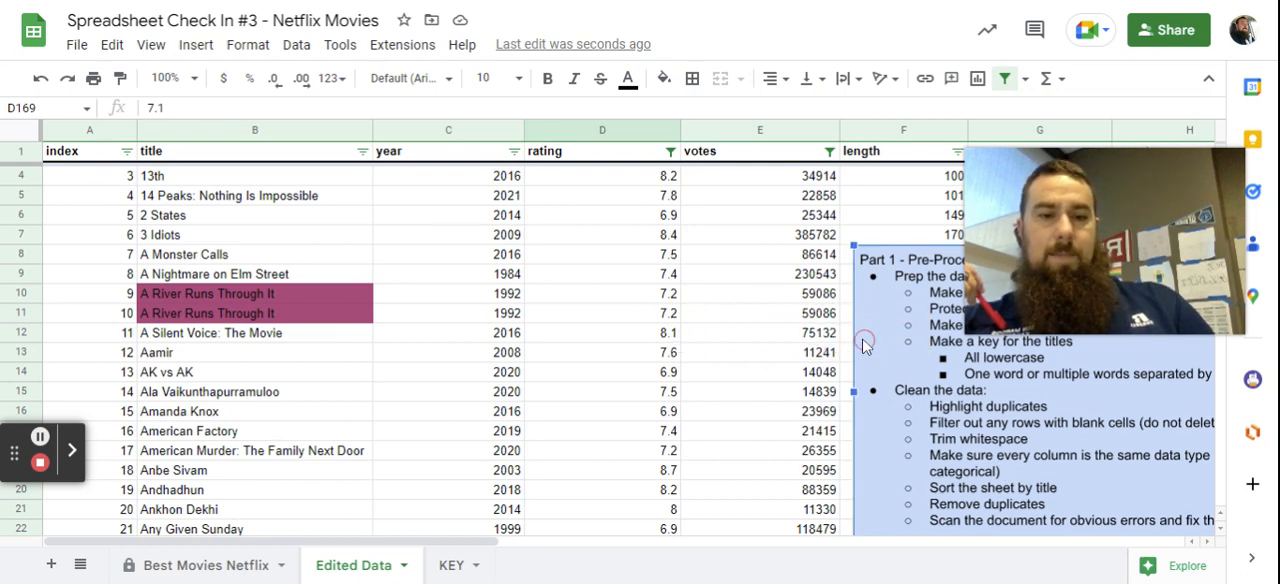
drag(876, 334, 793, 329)
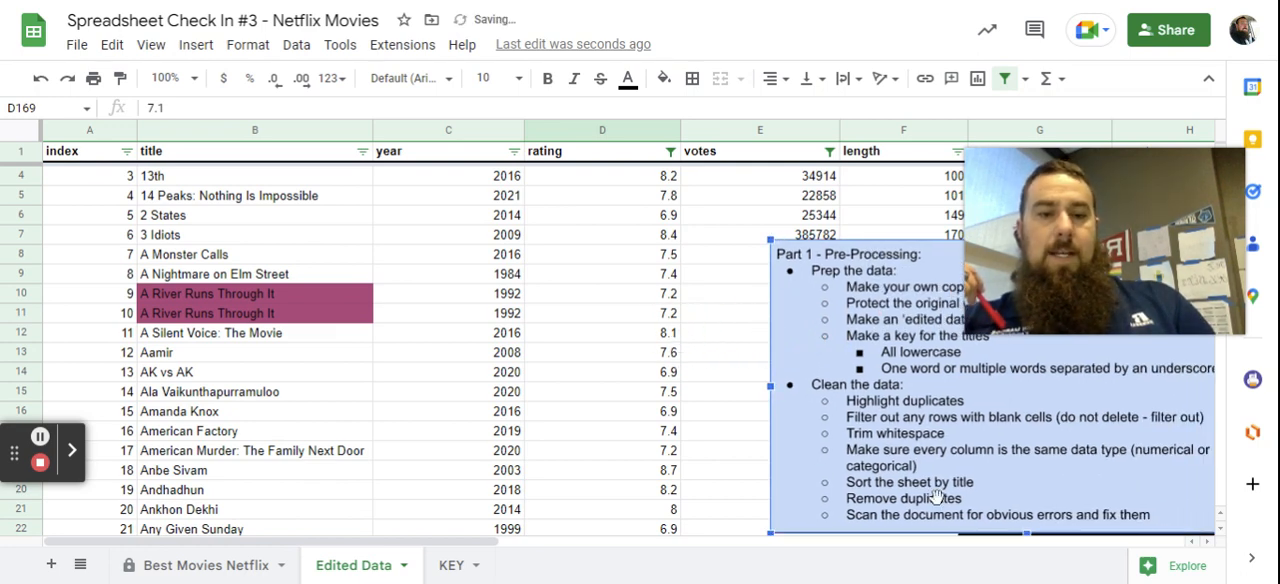
Sort the whole Edited Data sheet by title from A to Z, treating the first row as a header row.
scroll(240, 406, up, 2)
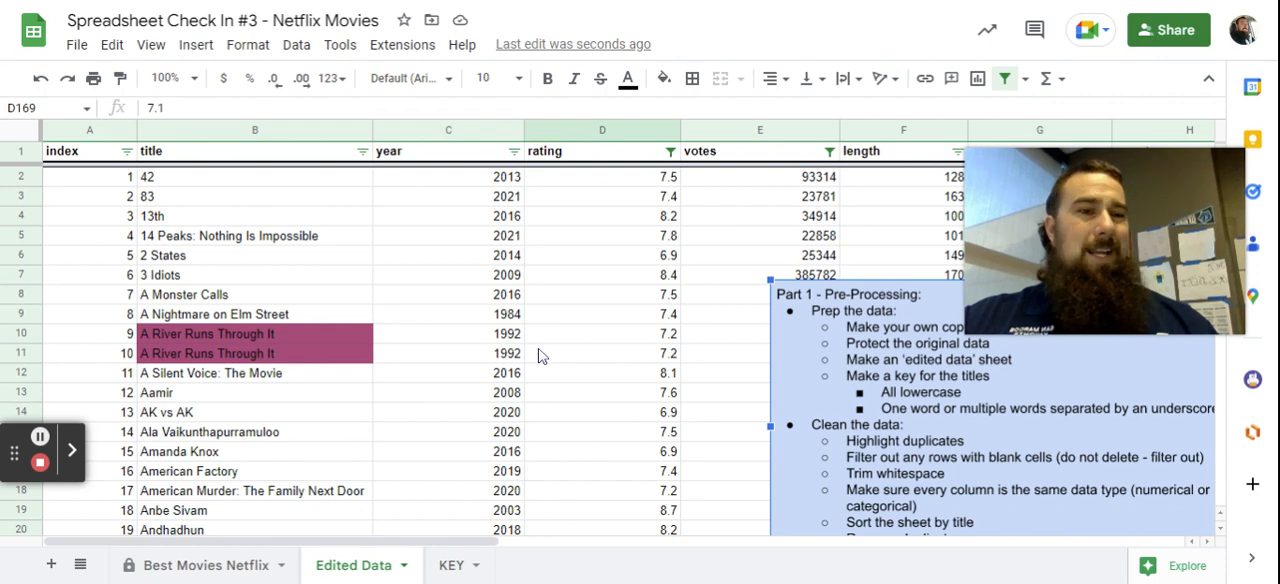
click(15, 136)
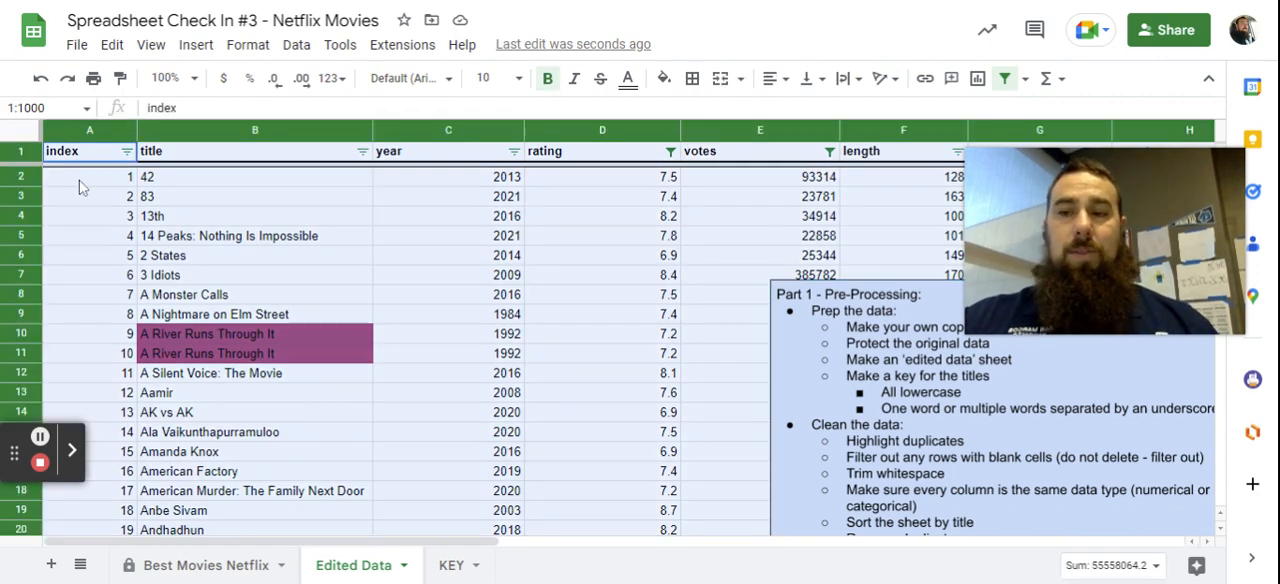
click(296, 46)
mouse_move(420, 114)
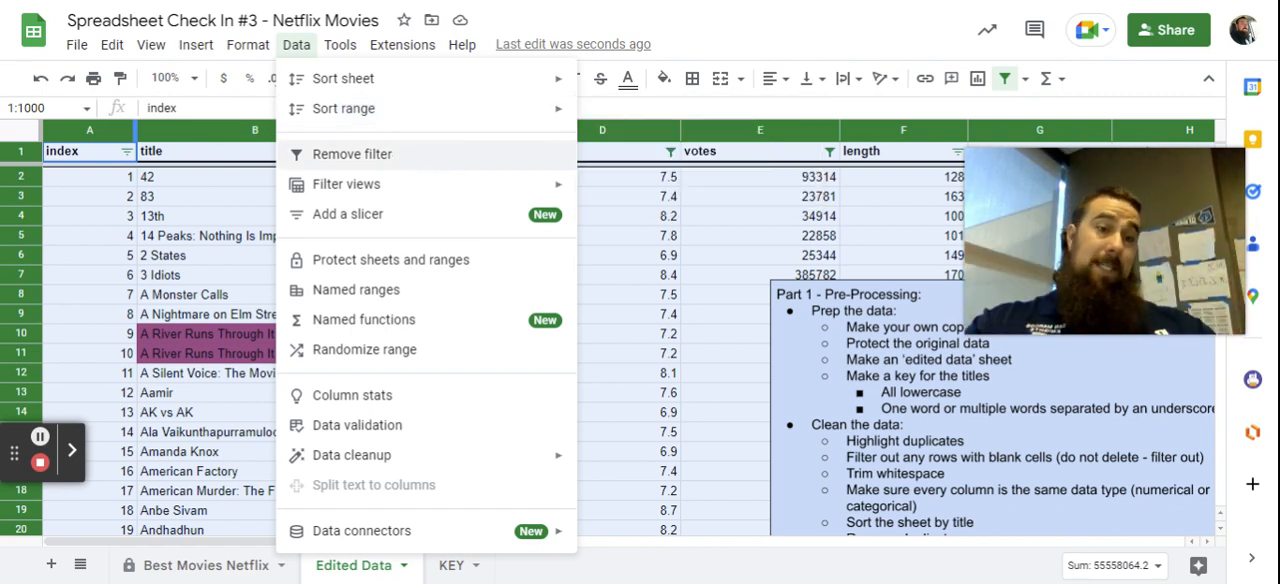
mouse_move(458, 80)
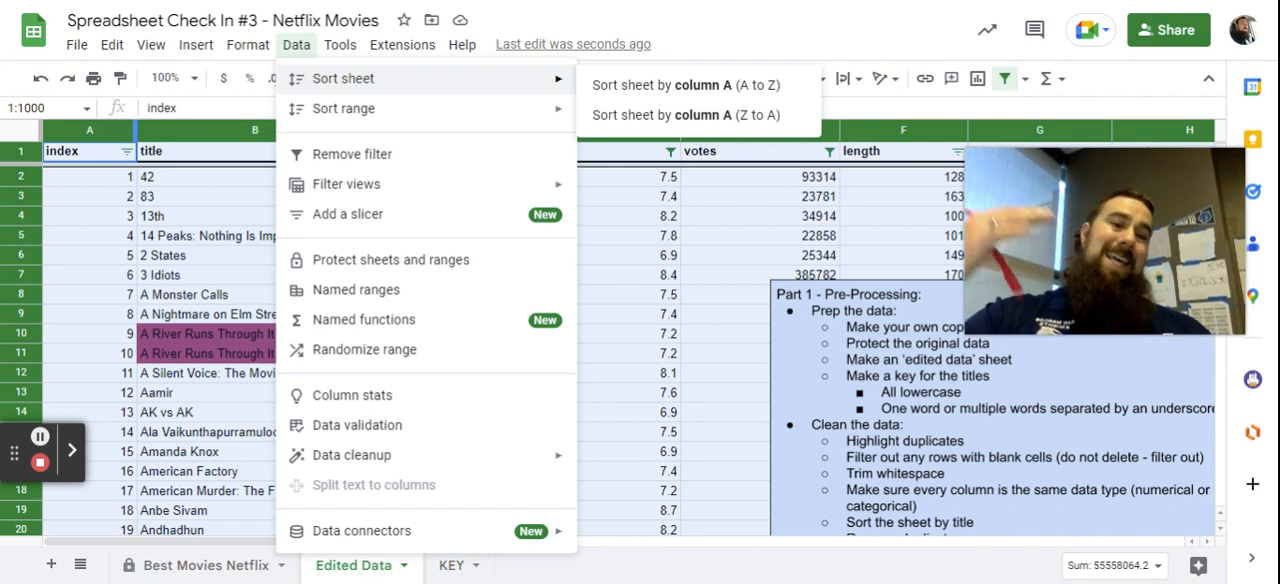
mouse_move(485, 122)
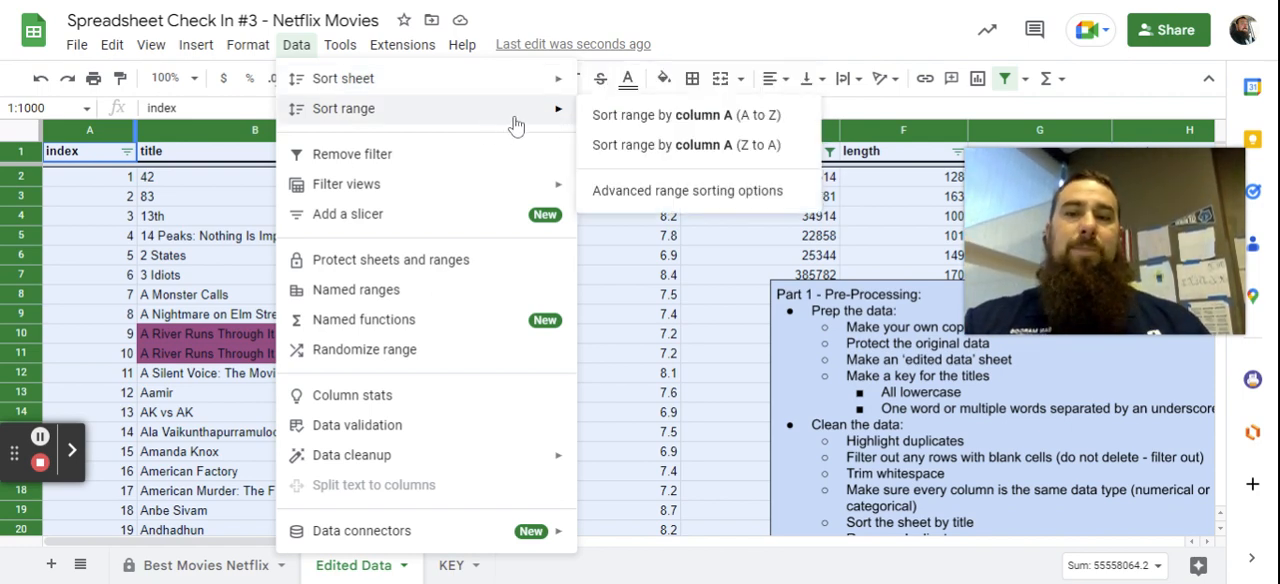
click(650, 195)
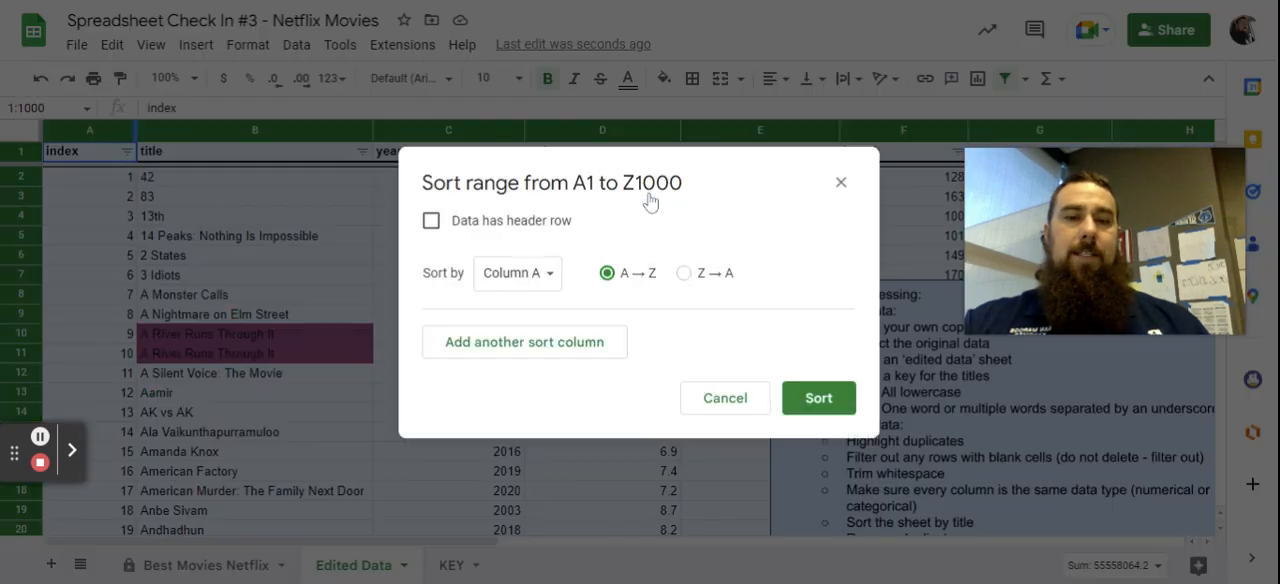
click(430, 221)
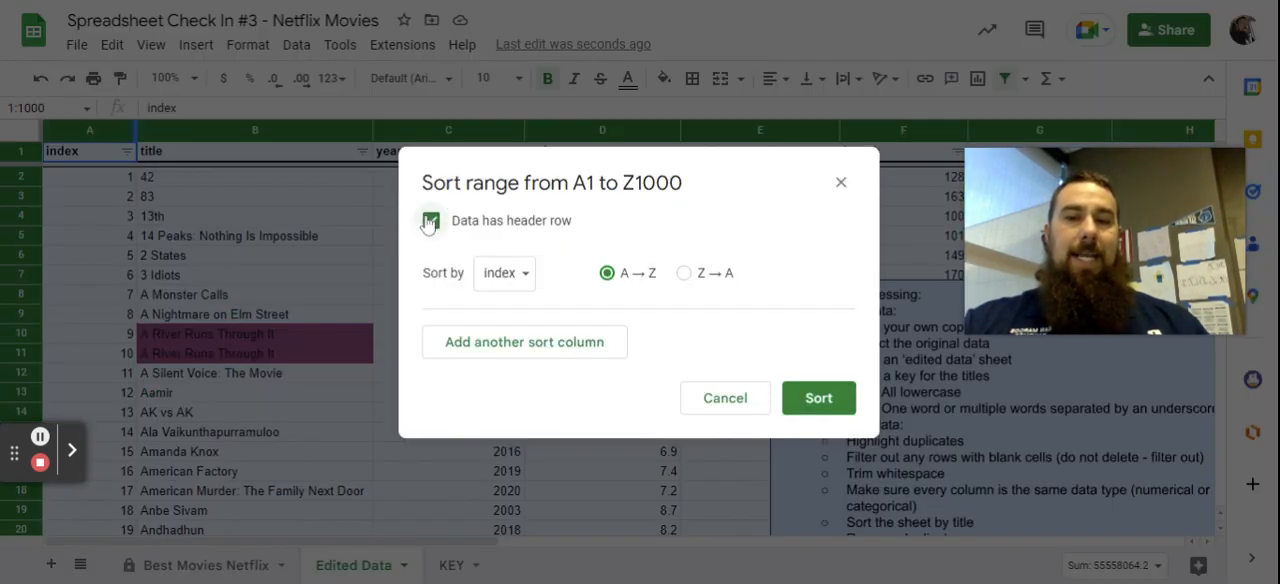
click(509, 276)
click(515, 290)
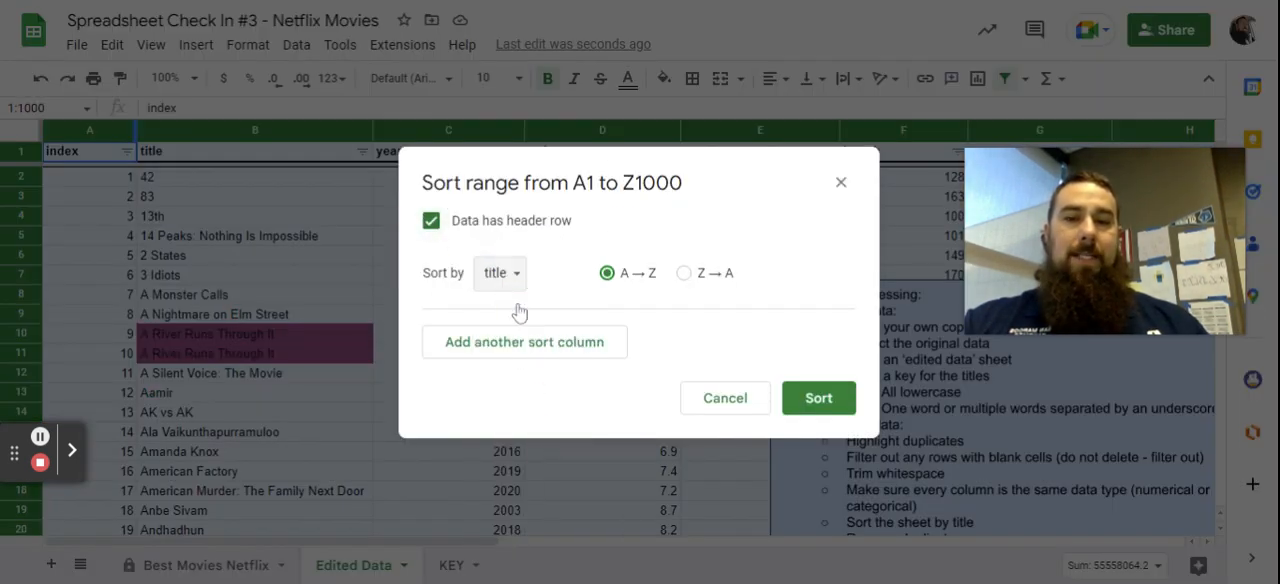
click(818, 400)
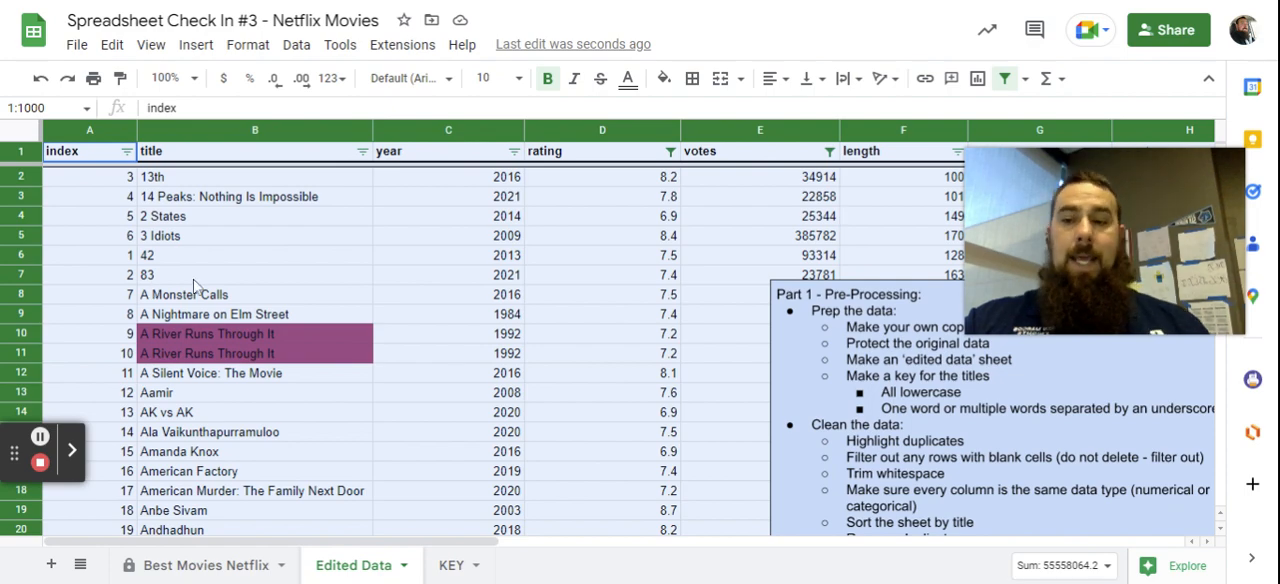
Review the order of the sorted titles, including where 42 is placed, and the remaining cleaning instructions.
scroll(272, 338, down, 10)
scroll(275, 340, up, 8)
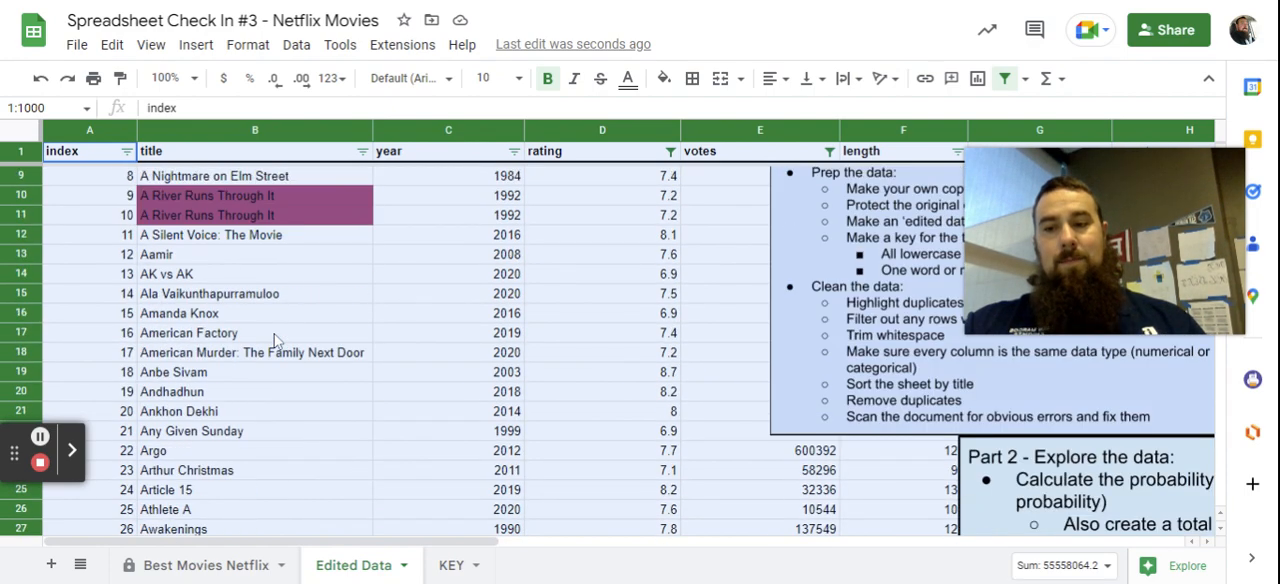
scroll(275, 340, up, 3)
click(226, 262)
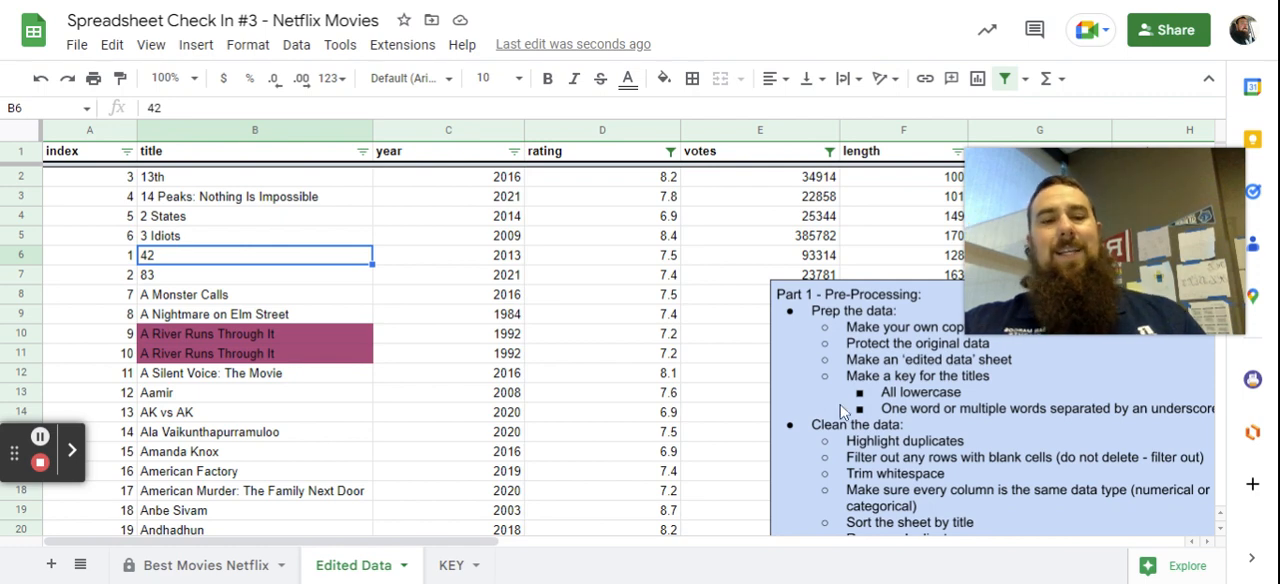
scroll(840, 410, down, 1)
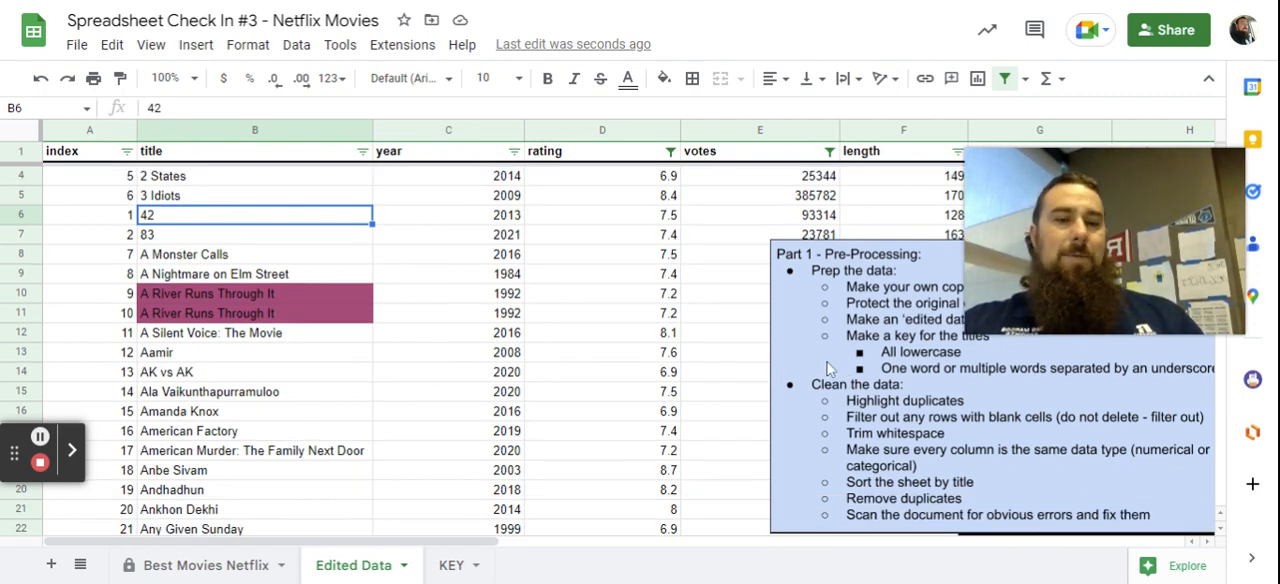
scroll(822, 368, up, 1)
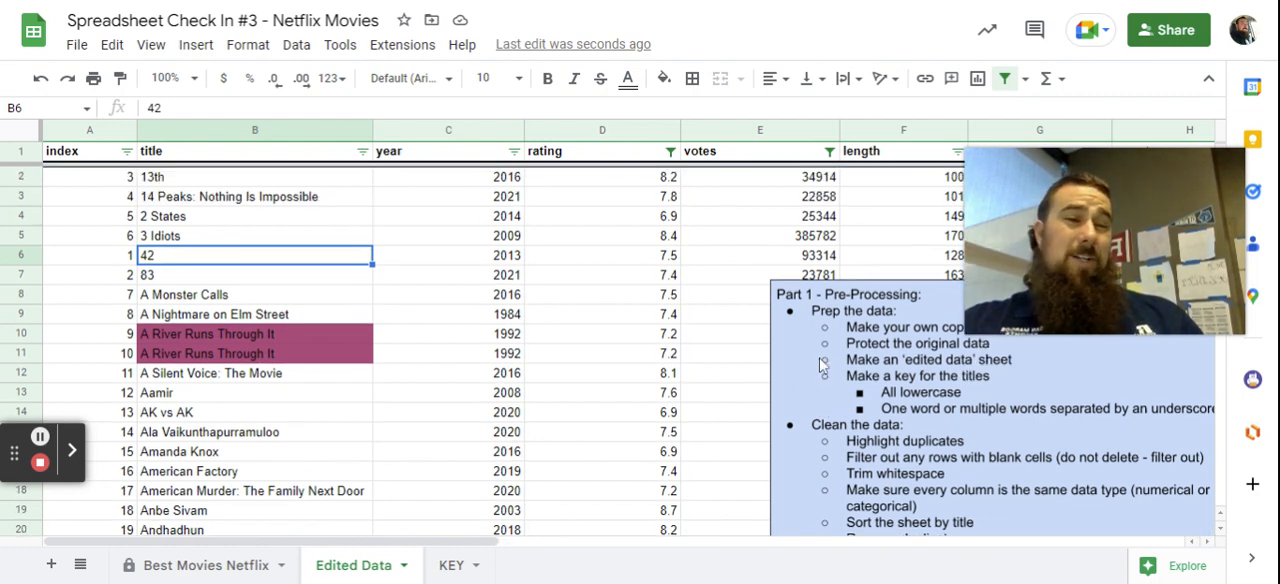
Try to remove duplicate rows from the whole sheet, declaring a header row and analyzing all columns A to Z.
click(22, 136)
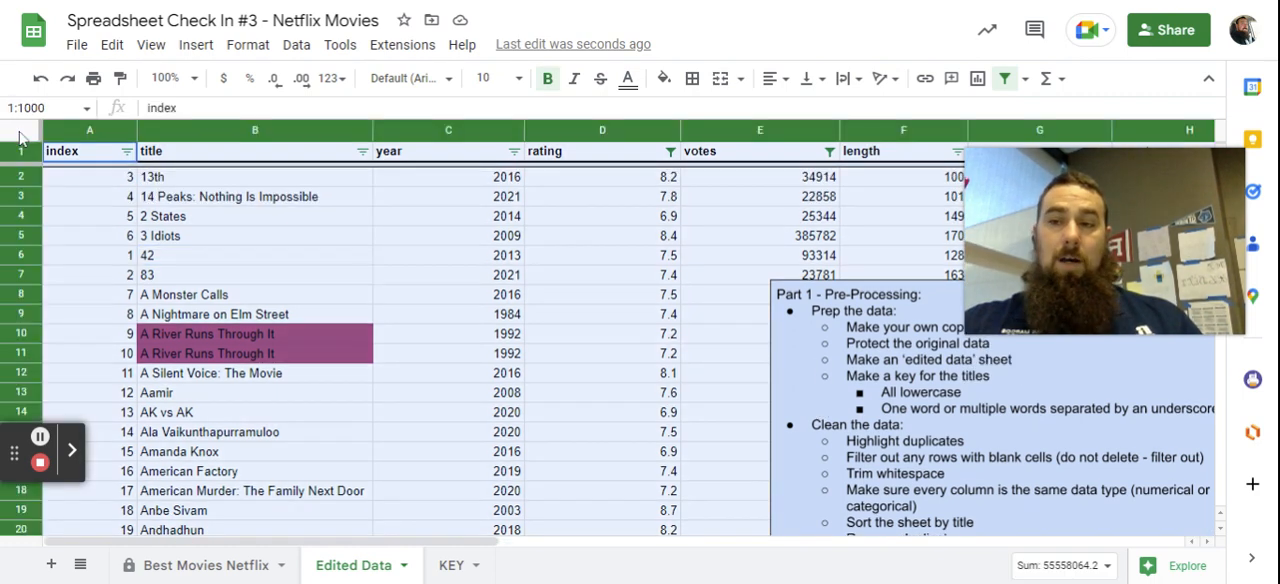
click(294, 45)
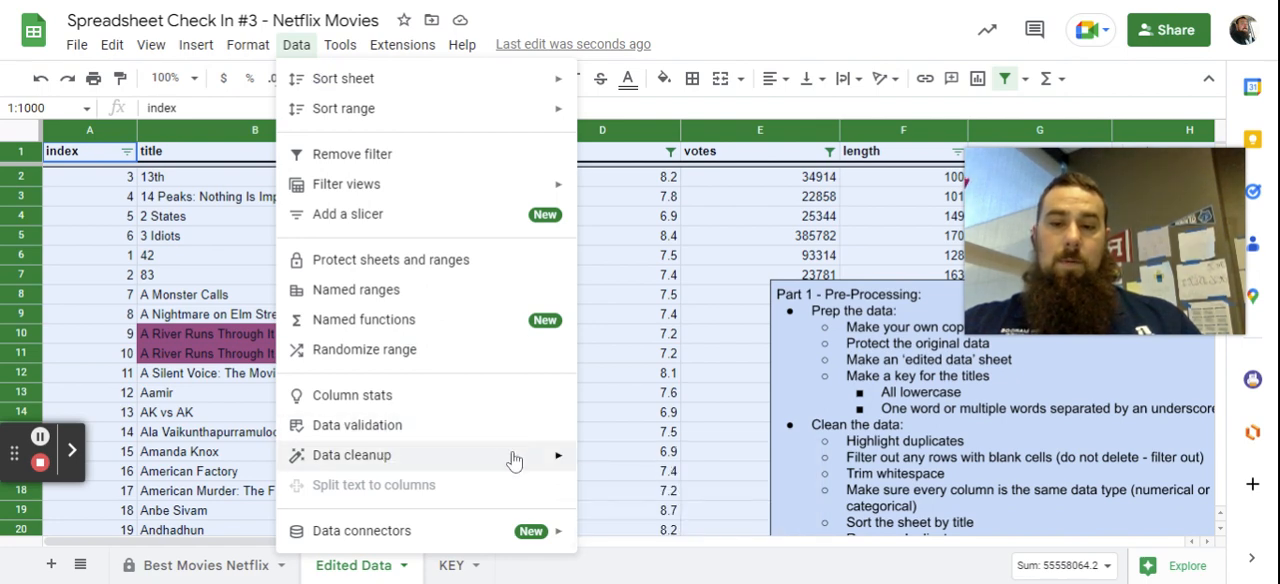
mouse_move(512, 456)
click(630, 494)
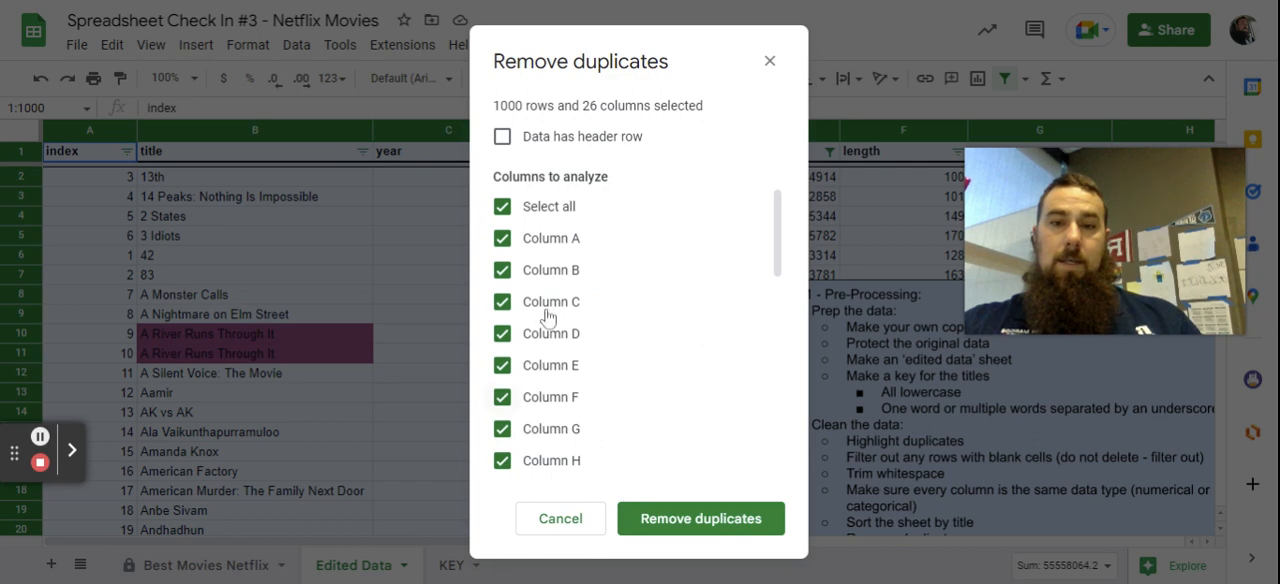
click(510, 138)
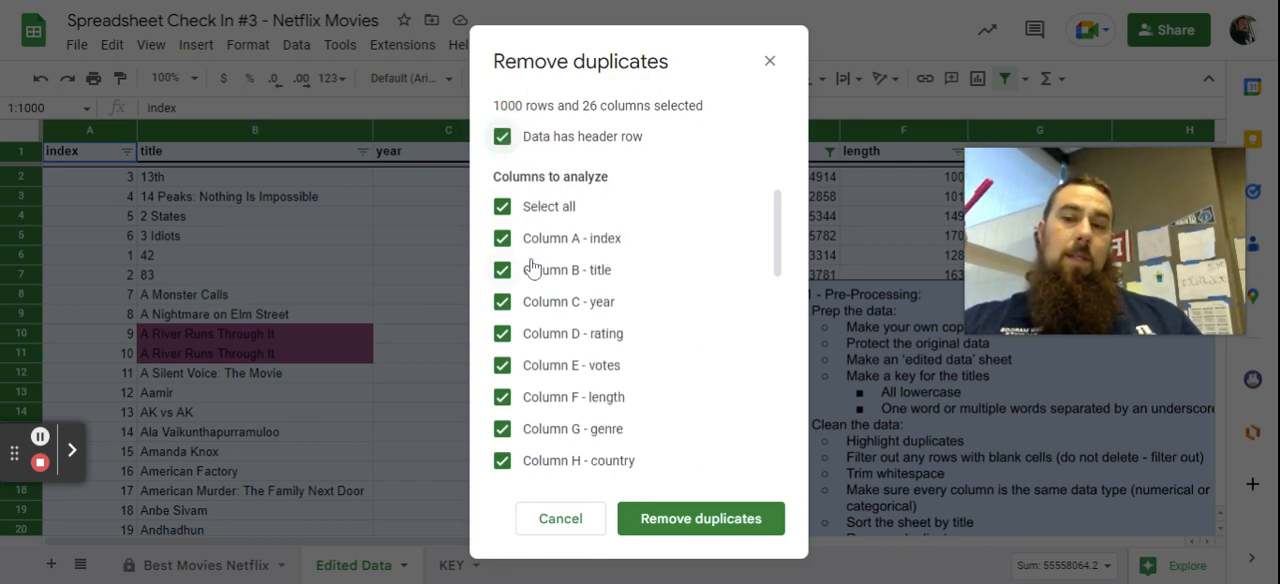
scroll(643, 398, down, 3)
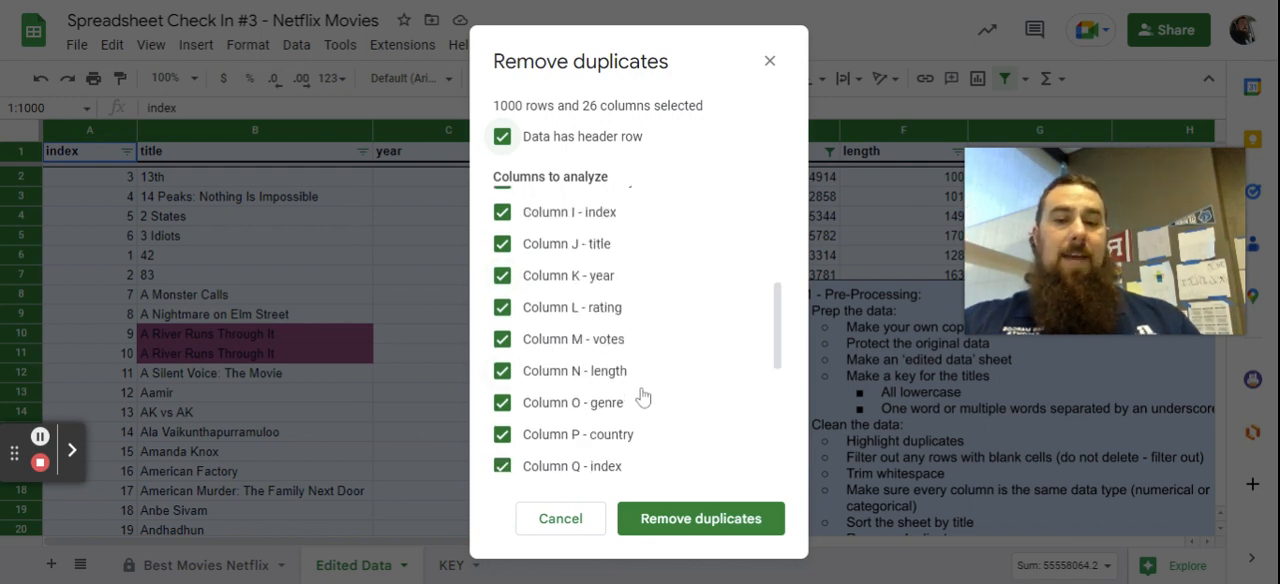
scroll(643, 398, down, 2)
scroll(643, 398, down, 1)
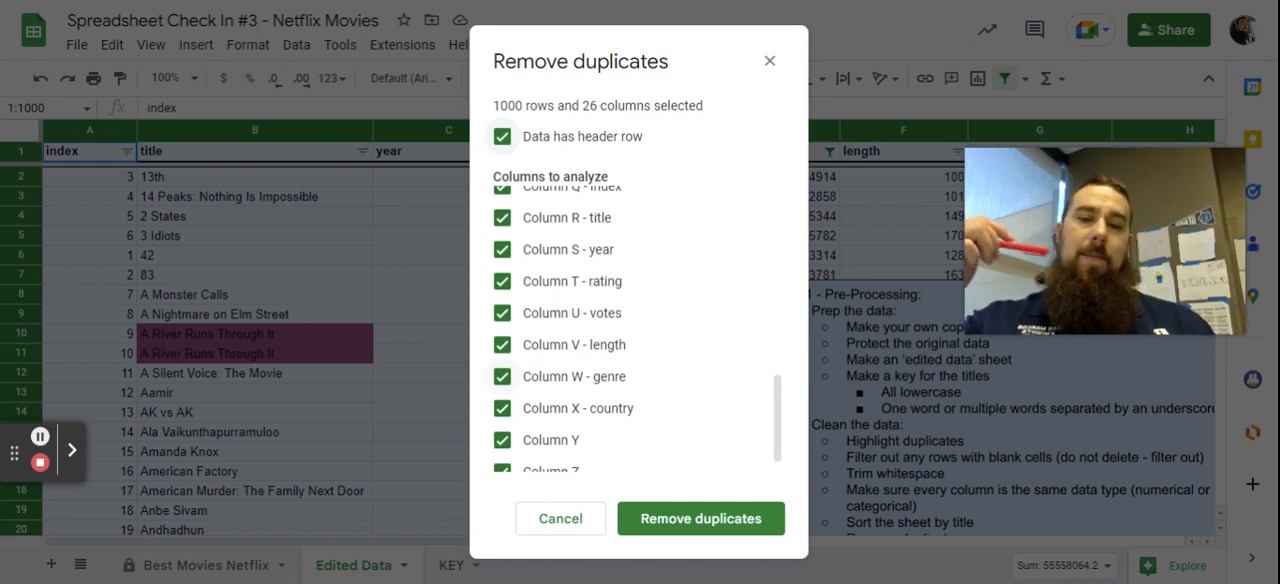
scroll(642, 397, up, 3)
scroll(642, 397, up, 2)
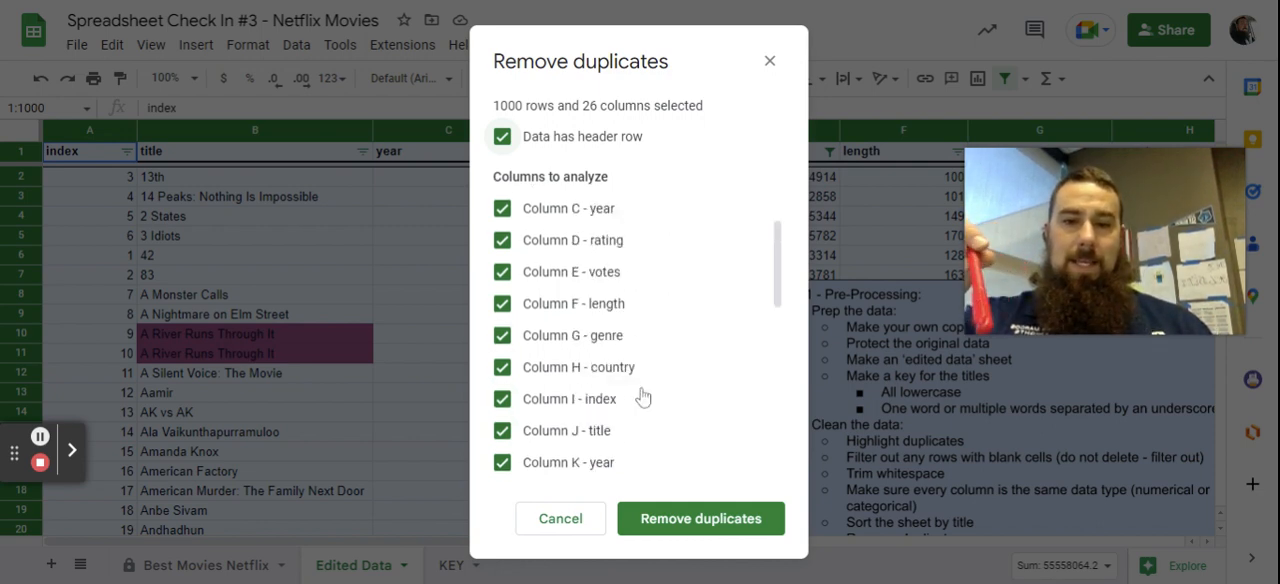
scroll(644, 396, down, 5)
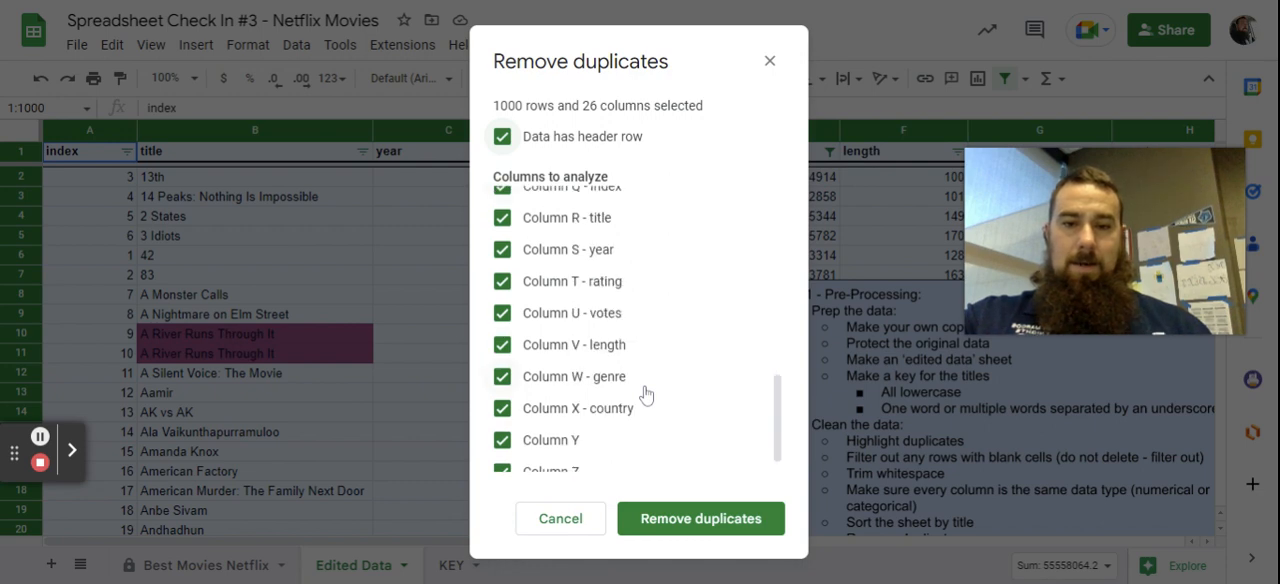
scroll(645, 395, up, 6)
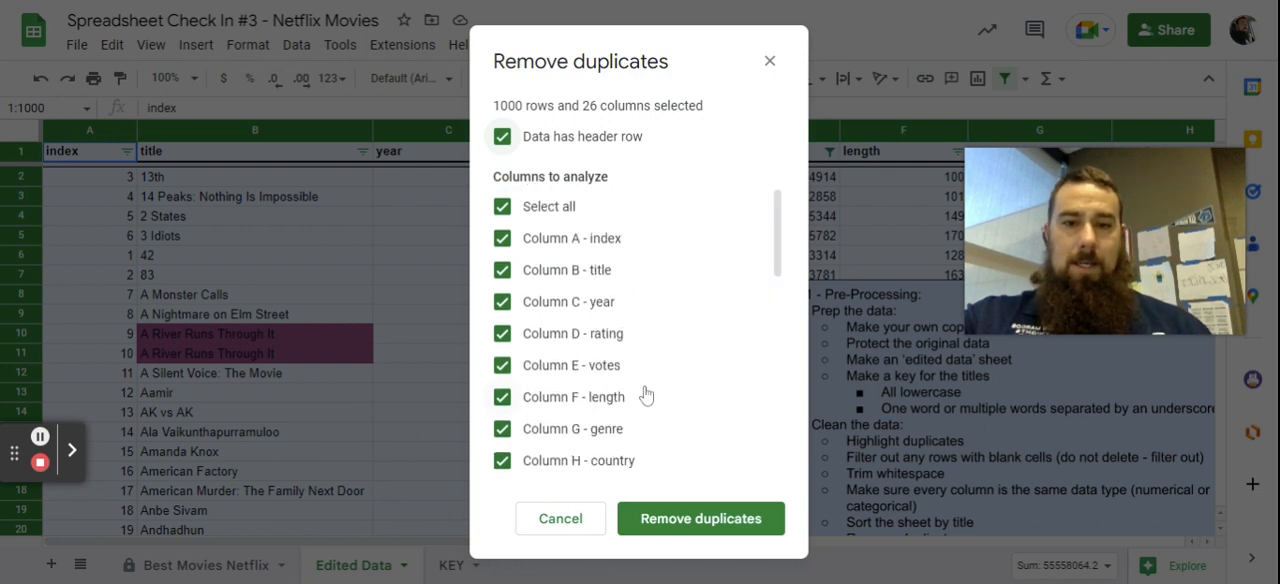
scroll(645, 395, down, 3)
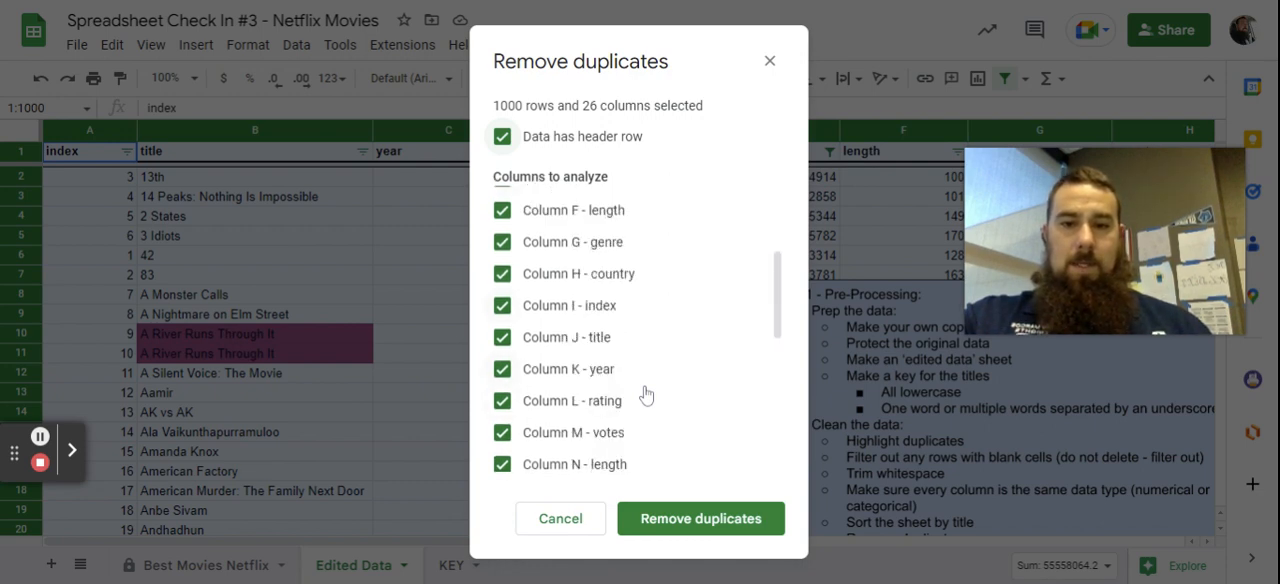
scroll(645, 395, up, 3)
scroll(645, 395, down, 5)
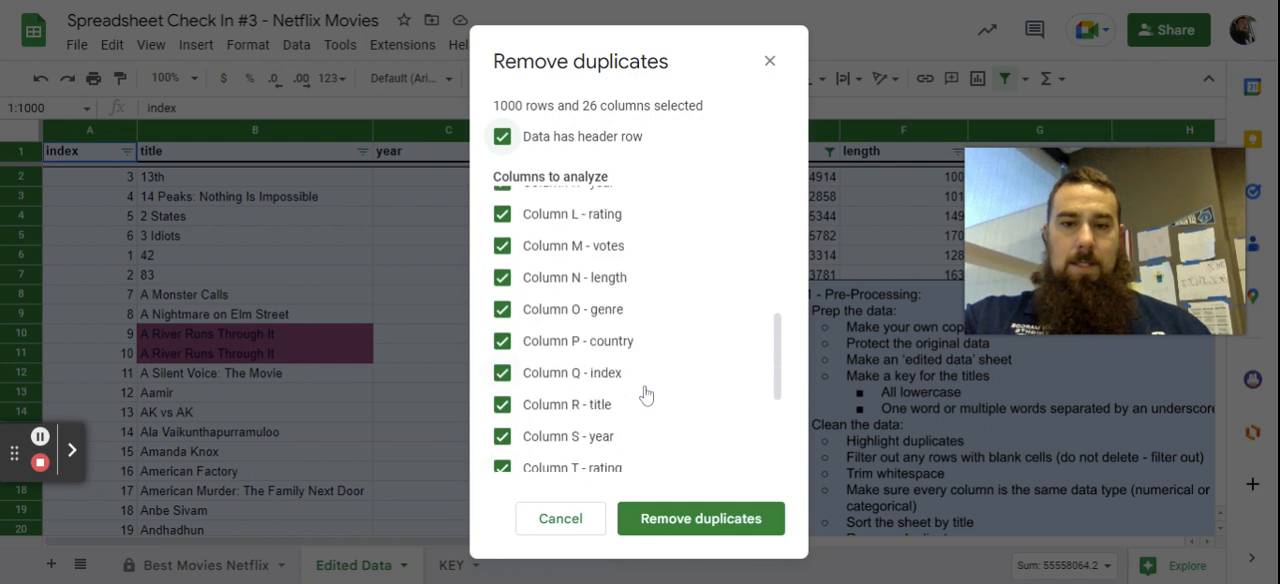
scroll(645, 395, down, 3)
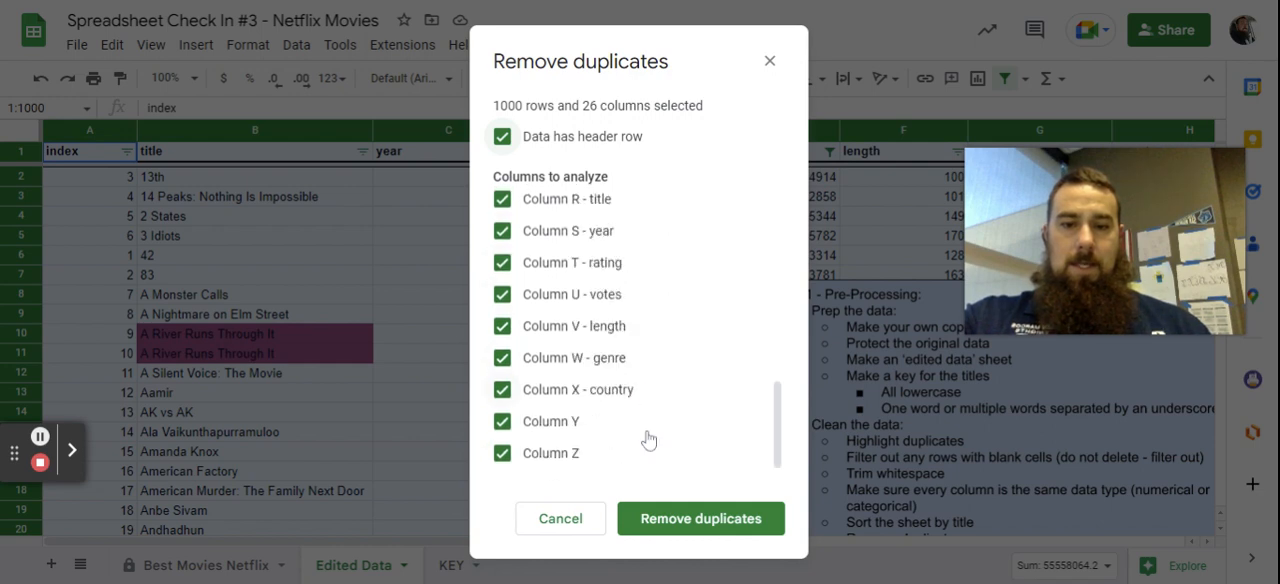
click(720, 519)
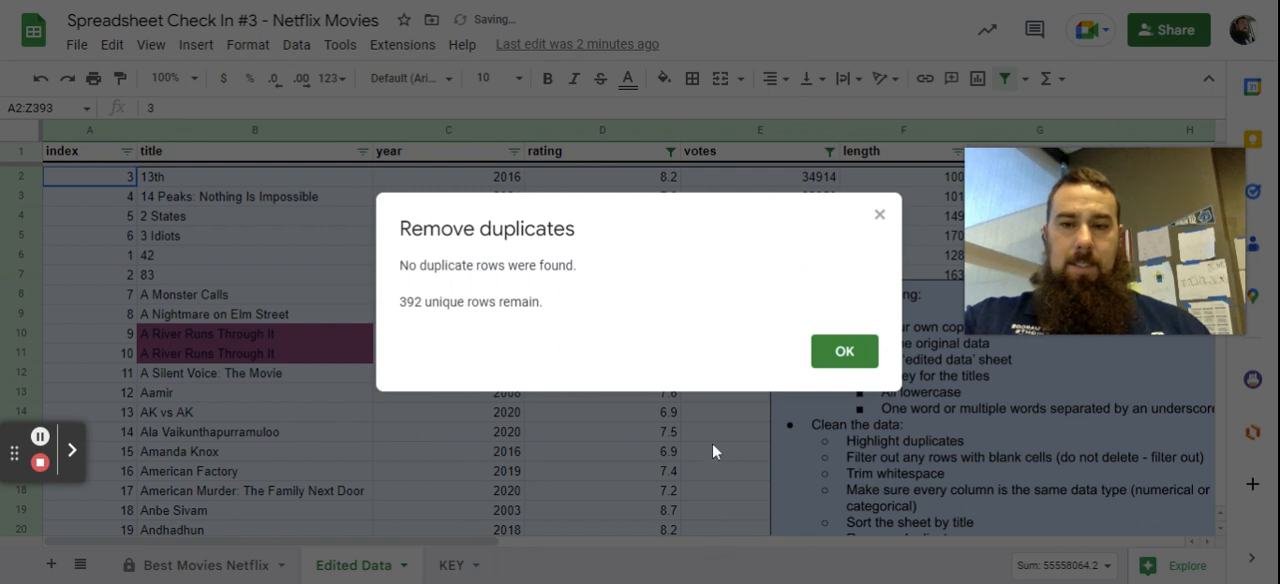
click(846, 350)
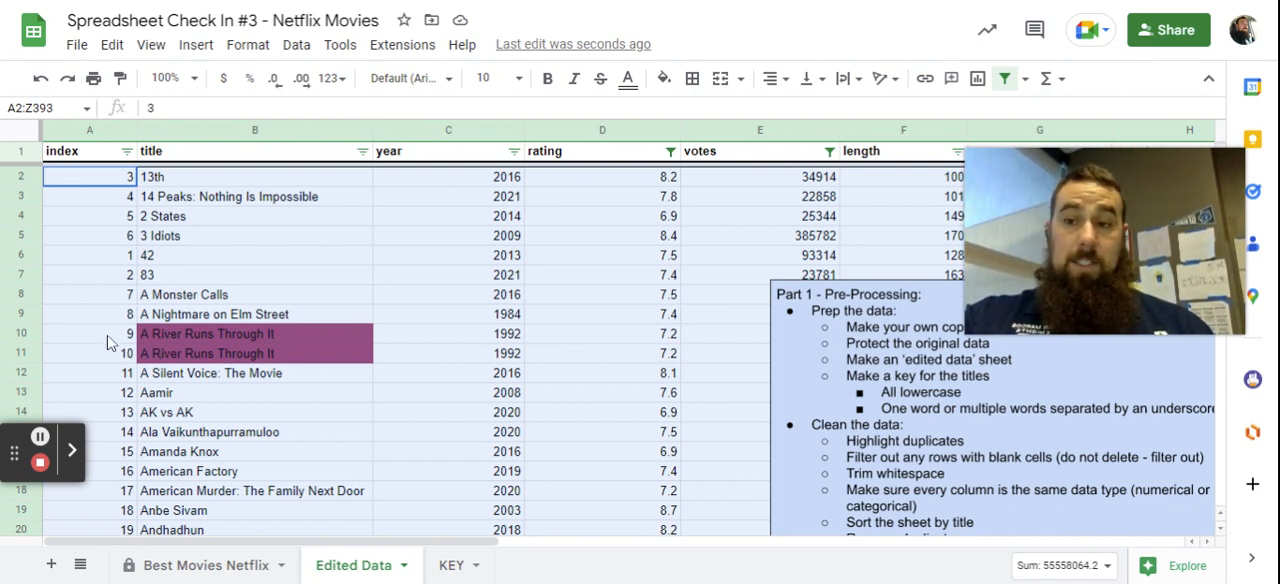
Delete row 11, the second highlighted entry of A River Runs Through It.
click(24, 355)
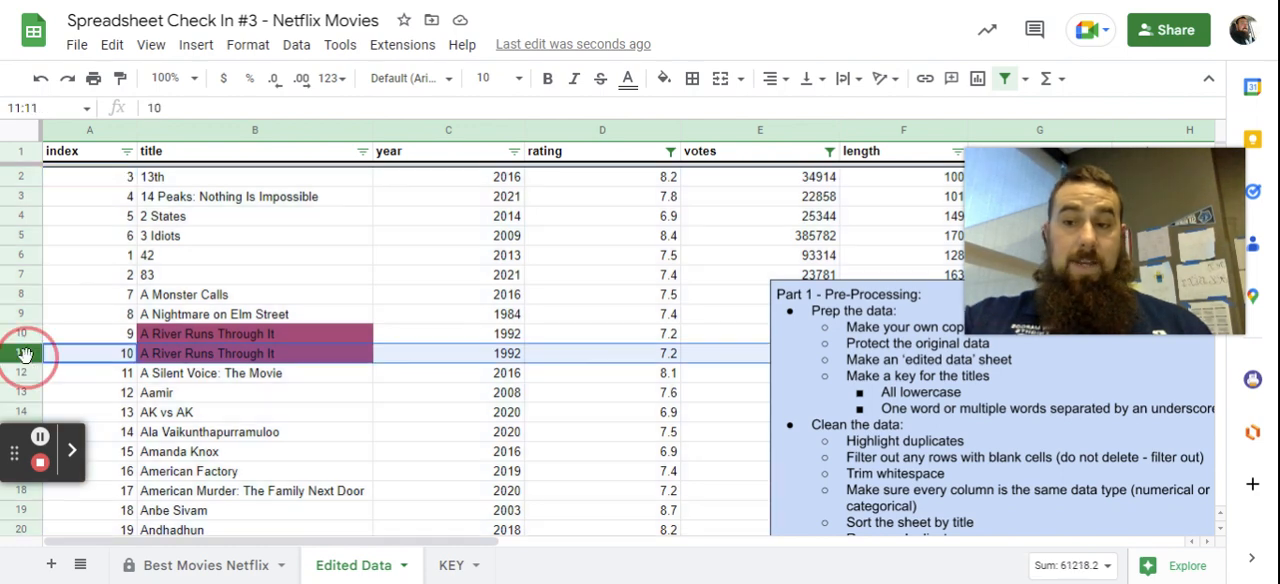
right_click(26, 360)
click(115, 366)
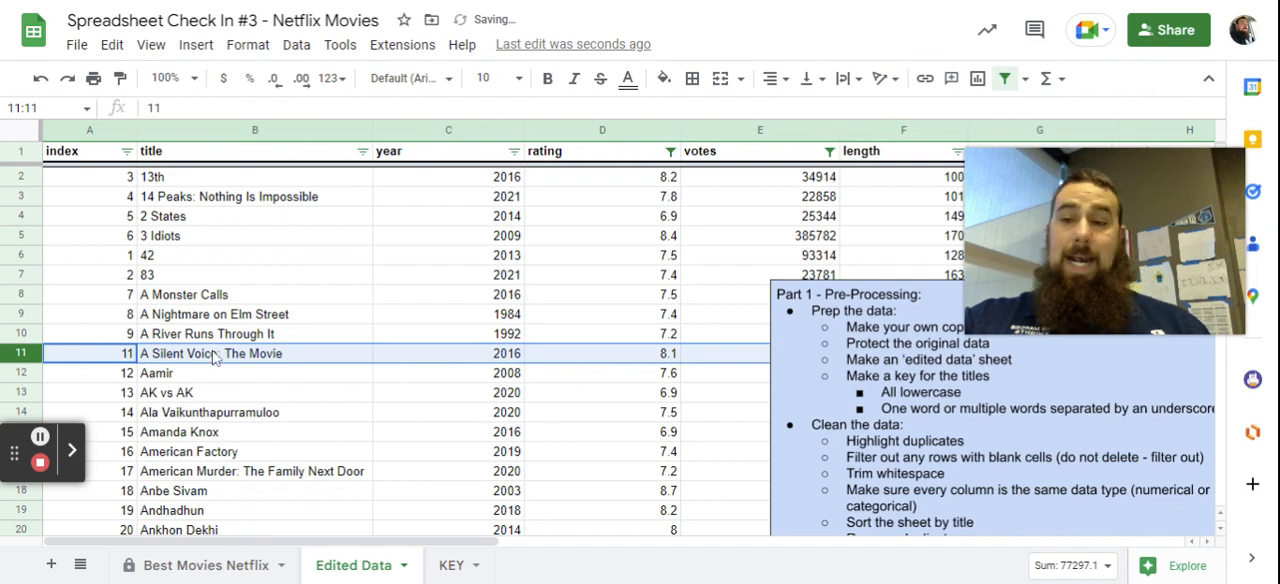
Delete row 83, the second highlighted entry of Django Unchained.
scroll(213, 357, down, 15)
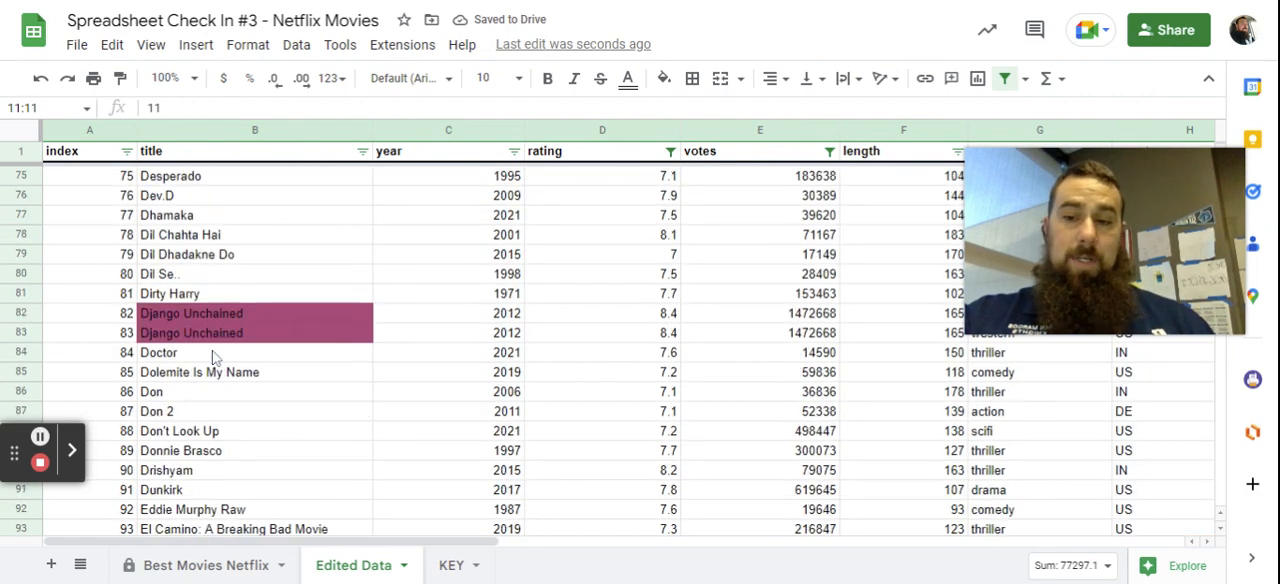
click(21, 333)
right_click(21, 333)
click(66, 356)
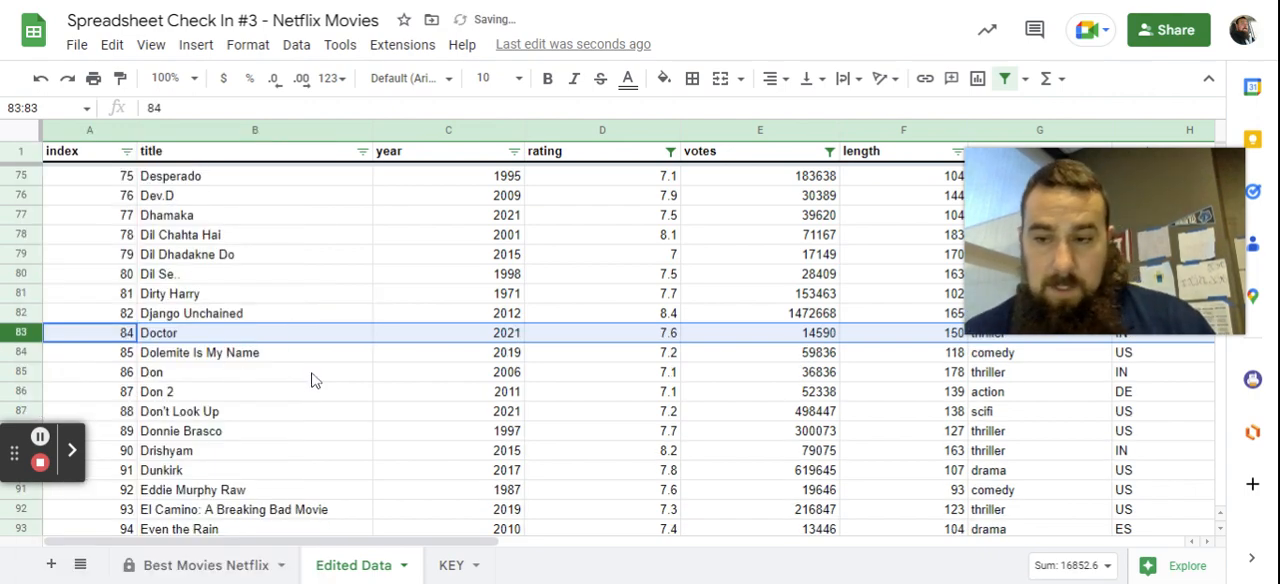
scroll(312, 380, down, 12)
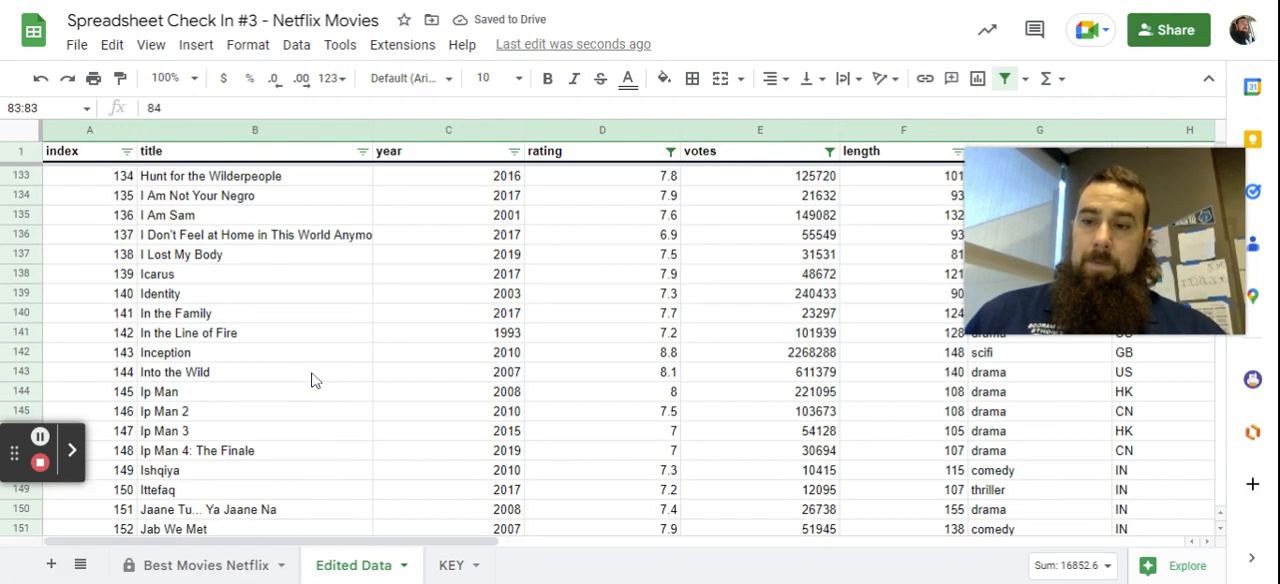
scroll(312, 380, down, 2)
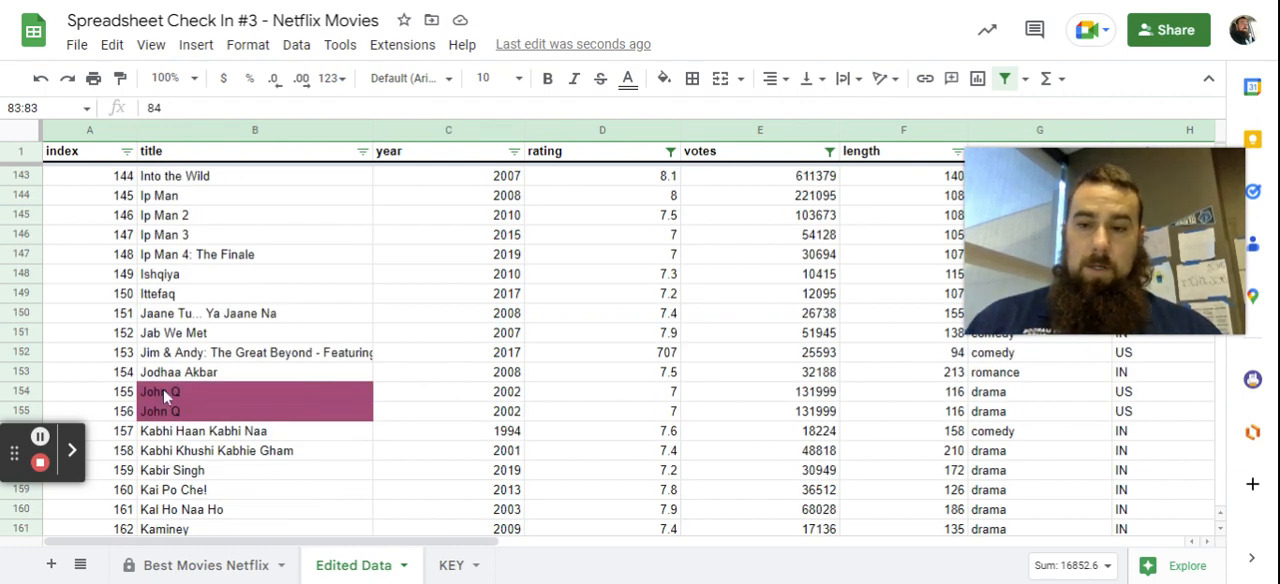
click(31, 391)
right_click(31, 391)
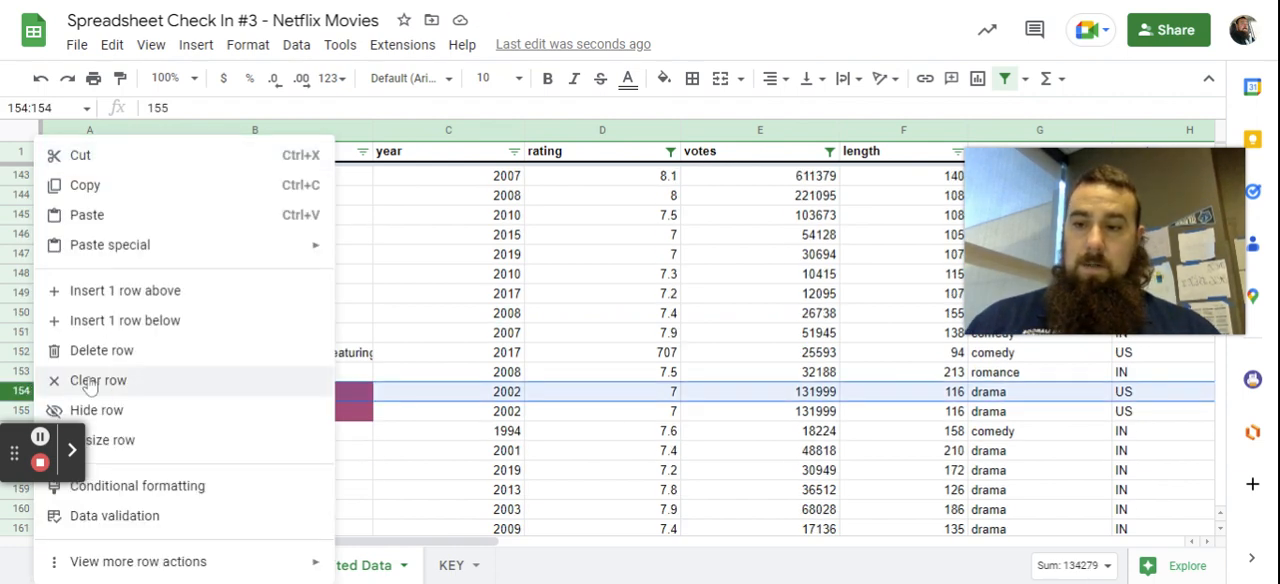
click(101, 350)
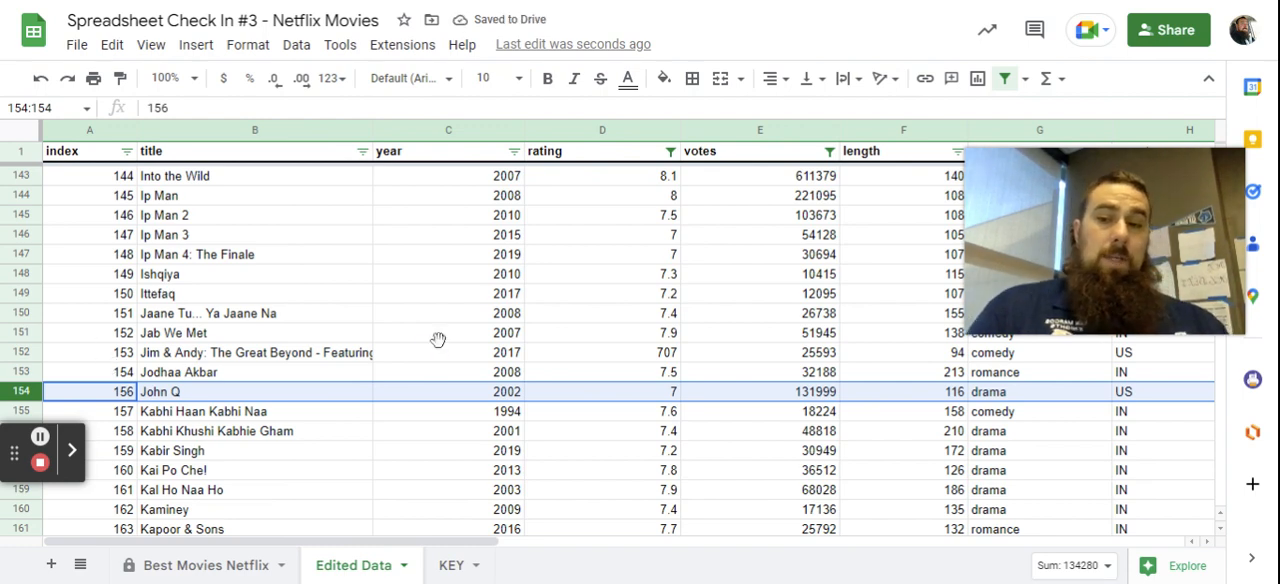
Find the next highlighted duplicate and delete row 318, the second entry of The Exorcist.
scroll(439, 350, down, 5)
scroll(439, 350, down, 4)
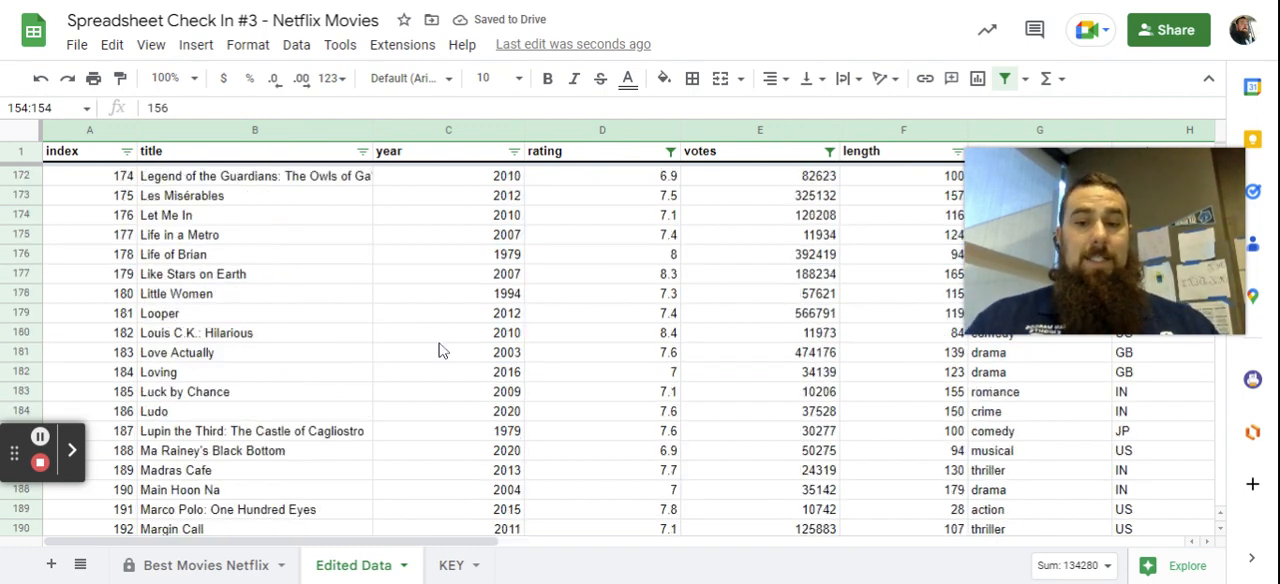
scroll(443, 350, down, 9)
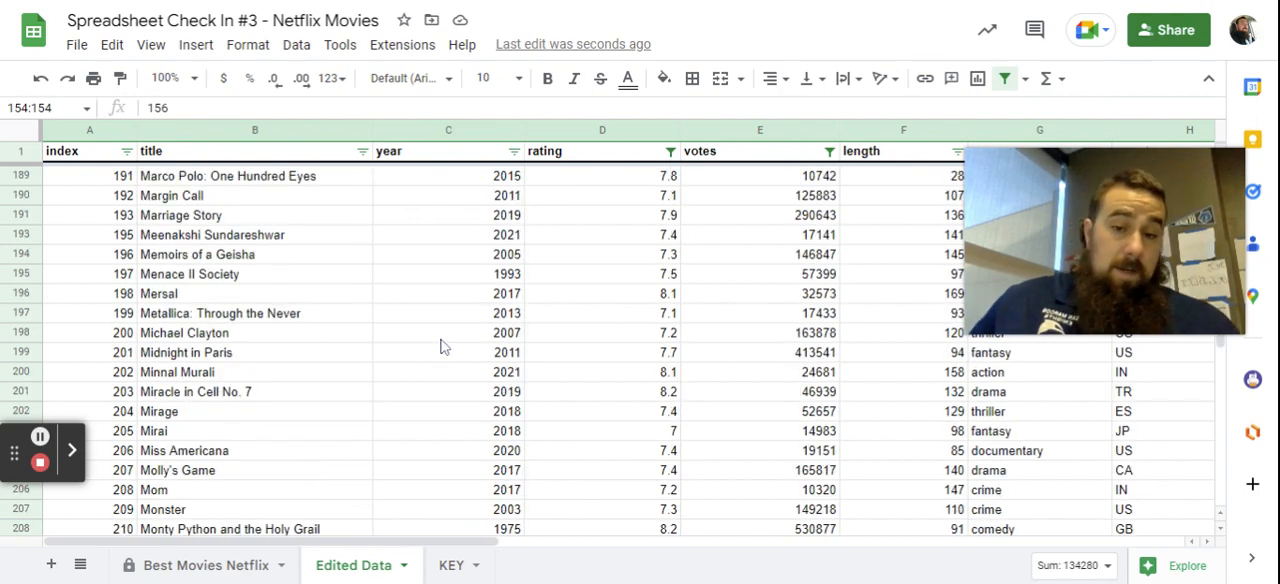
scroll(443, 346, down, 10)
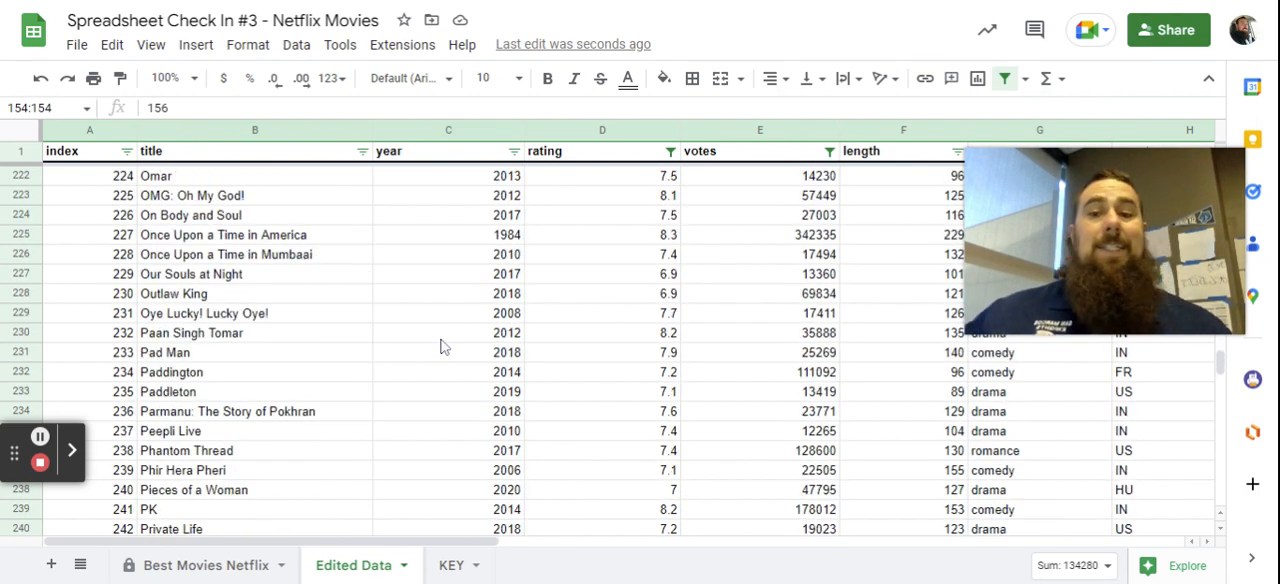
scroll(443, 346, down, 7)
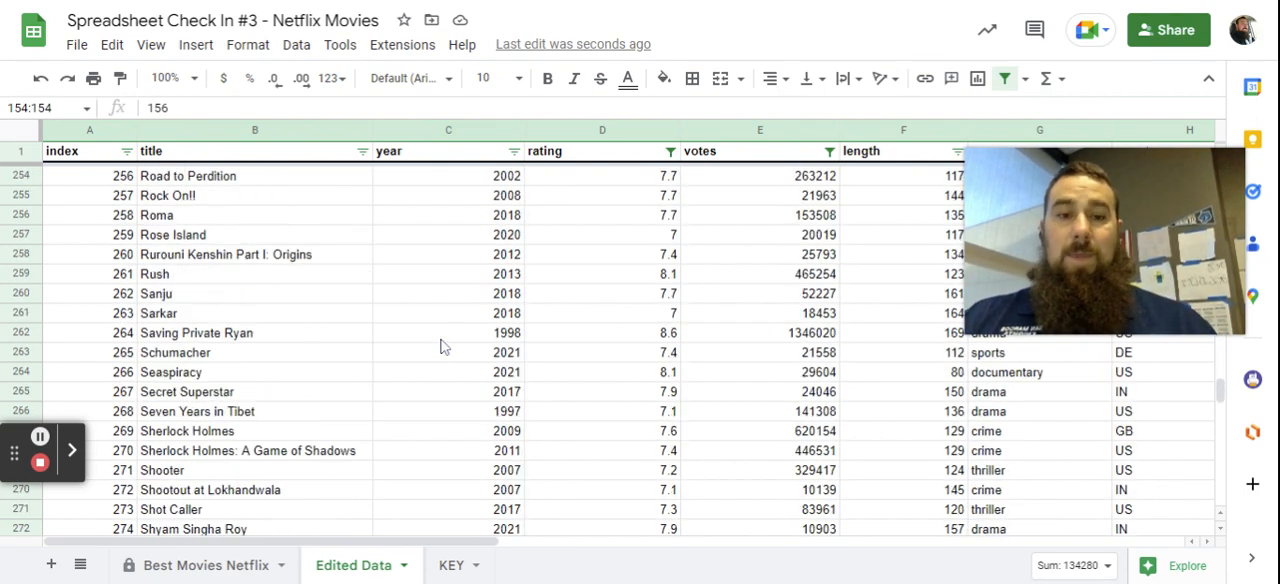
scroll(443, 346, down, 15)
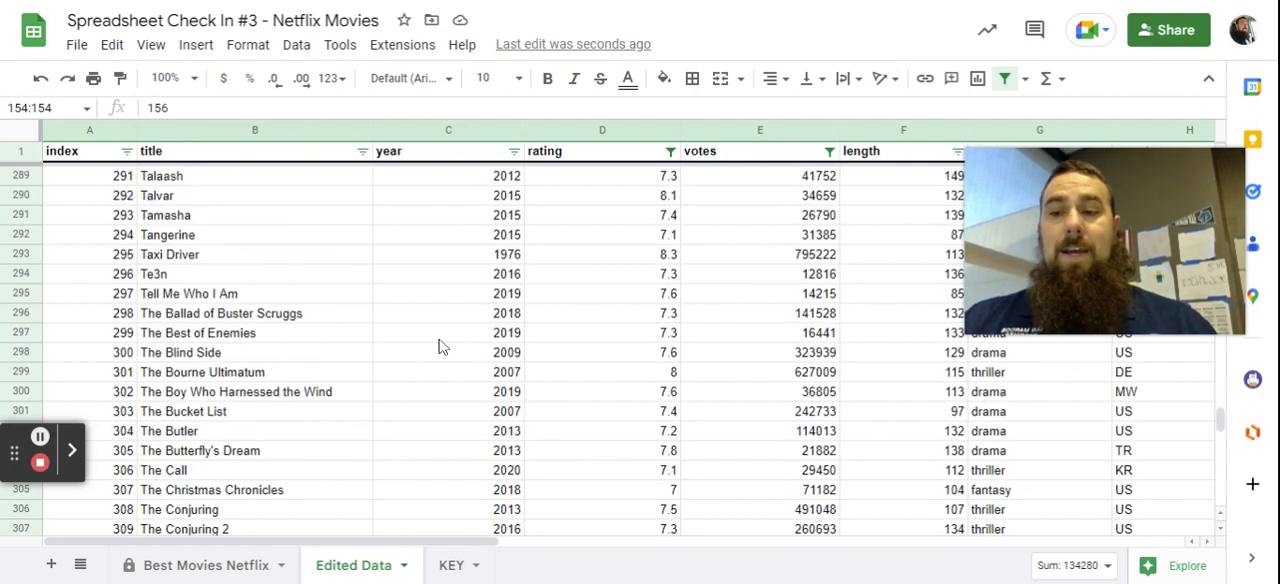
scroll(443, 346, down, 3)
scroll(443, 346, up, 1)
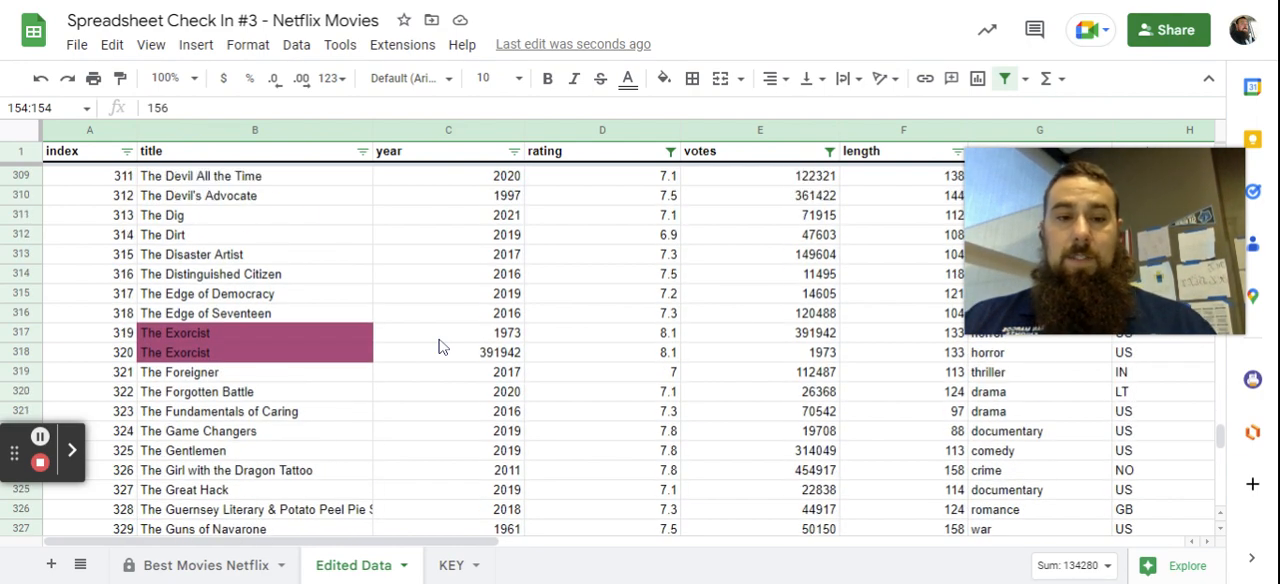
scroll(497, 362, up, 1)
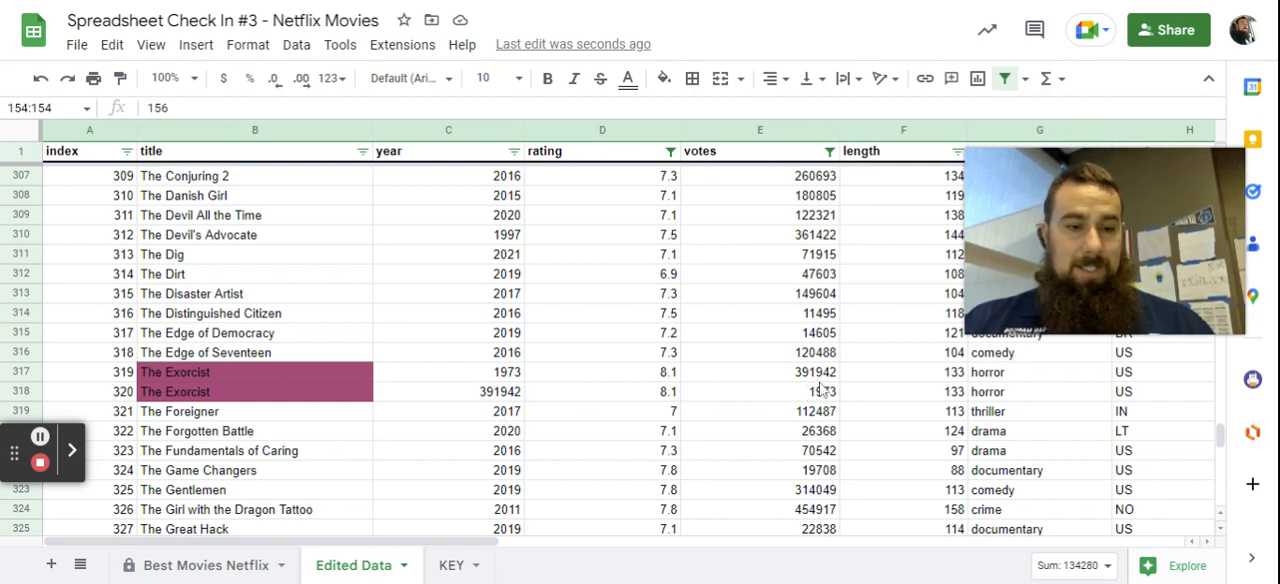
click(27, 397)
right_click(27, 397)
click(66, 352)
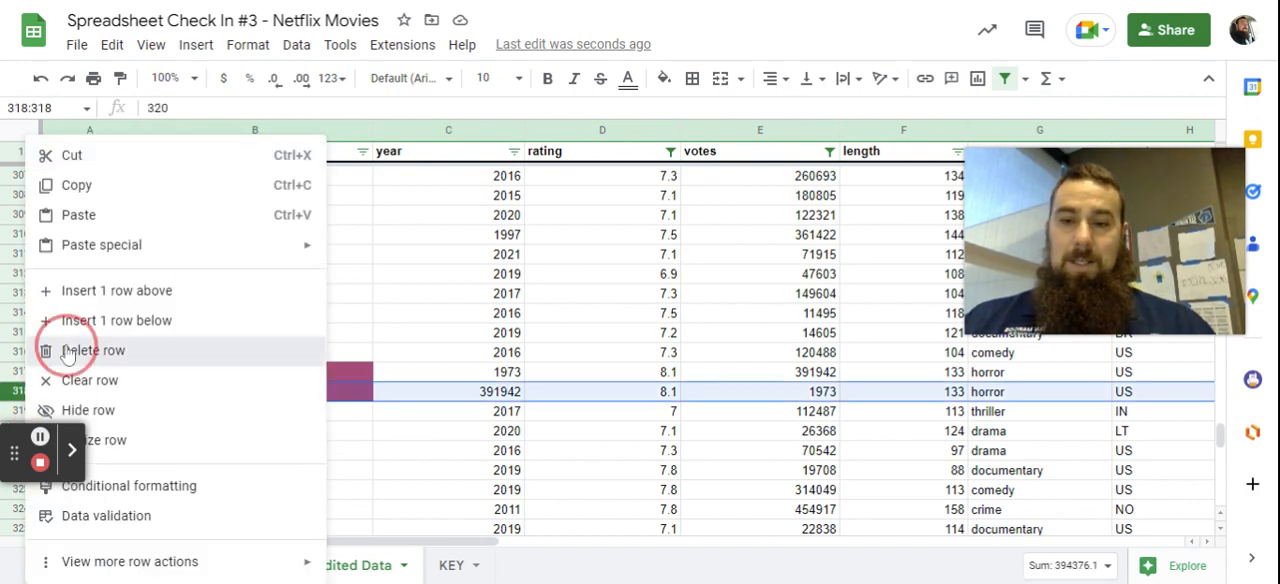
Delete row 369, the second highlighted entry of True Grit, which has the genre drama.
scroll(250, 374, down, 8)
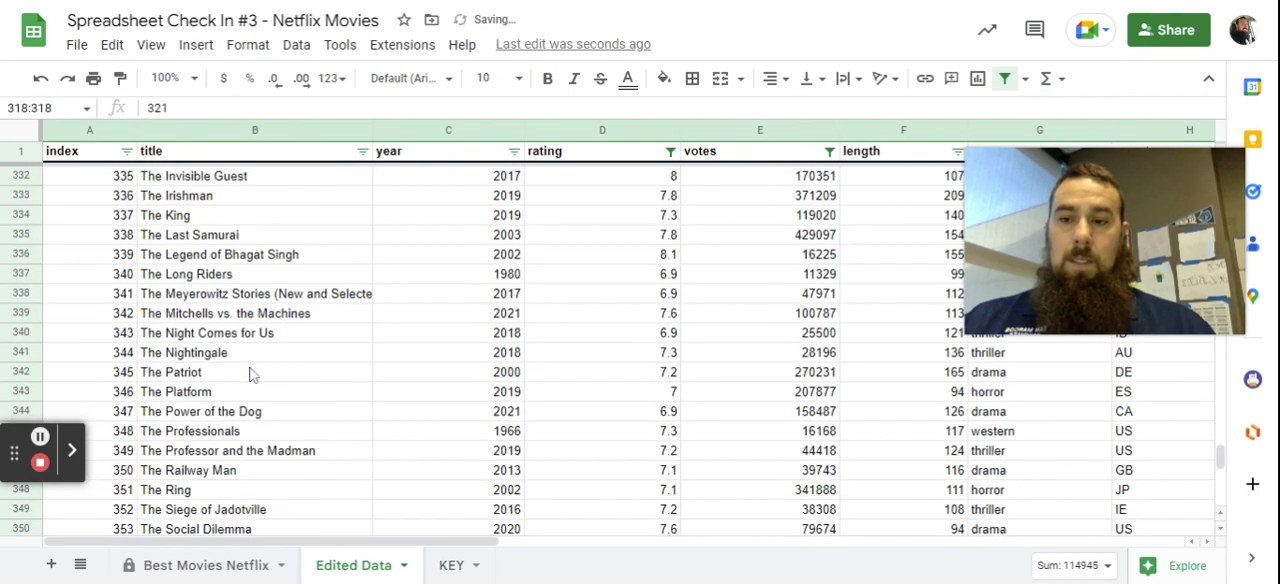
scroll(250, 374, down, 8)
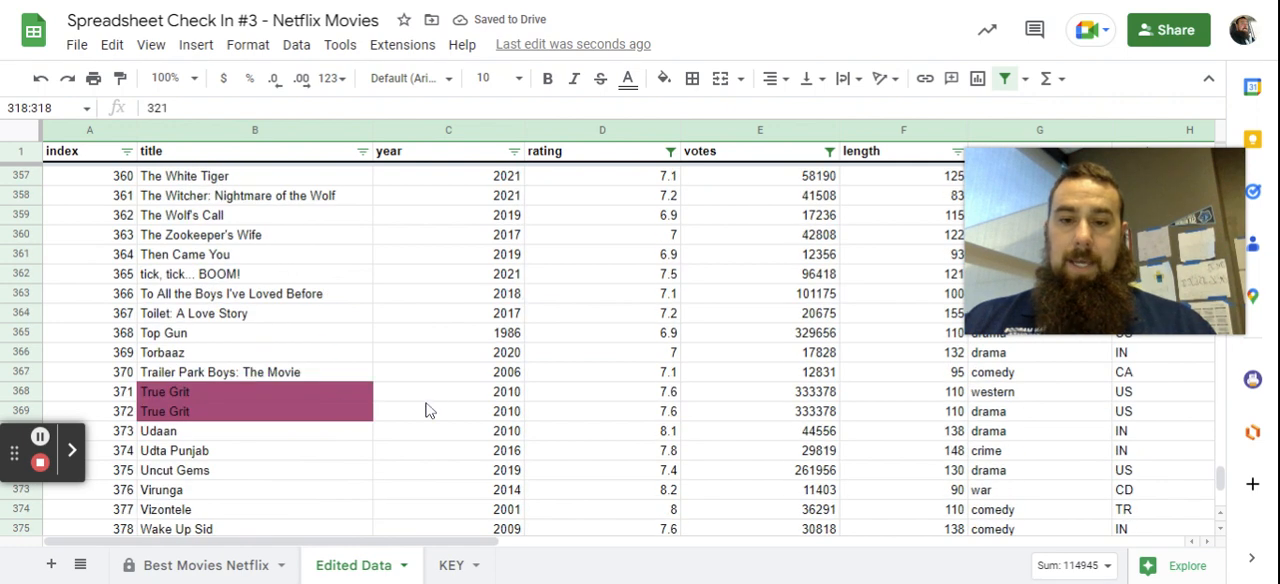
scroll(425, 410, down, 1)
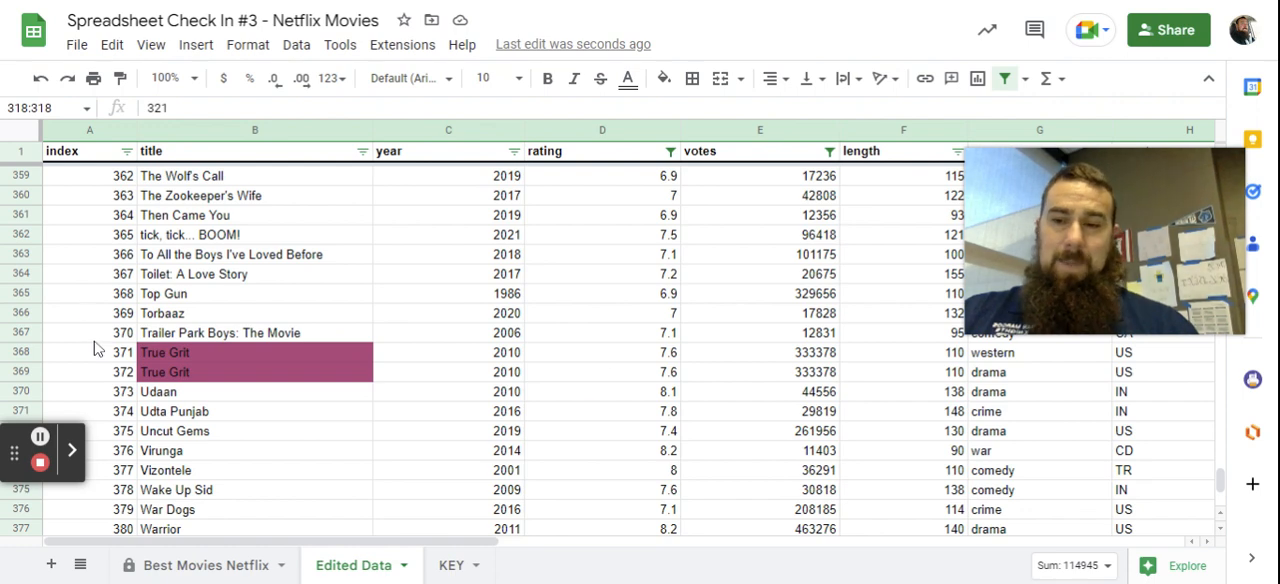
click(25, 377)
right_click(25, 377)
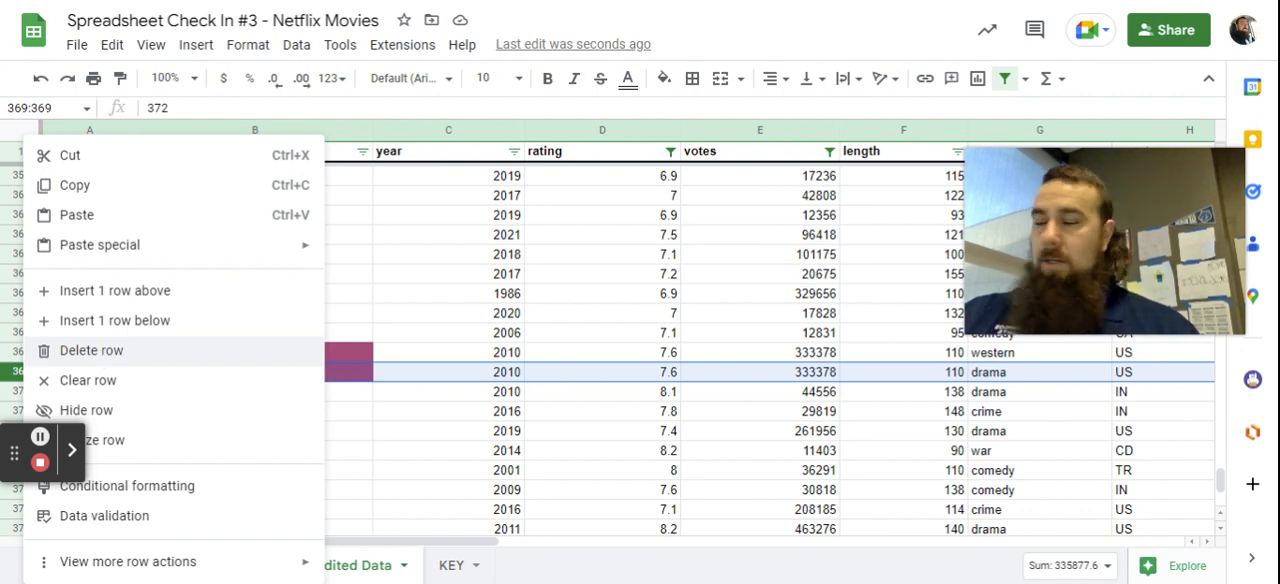
click(90, 350)
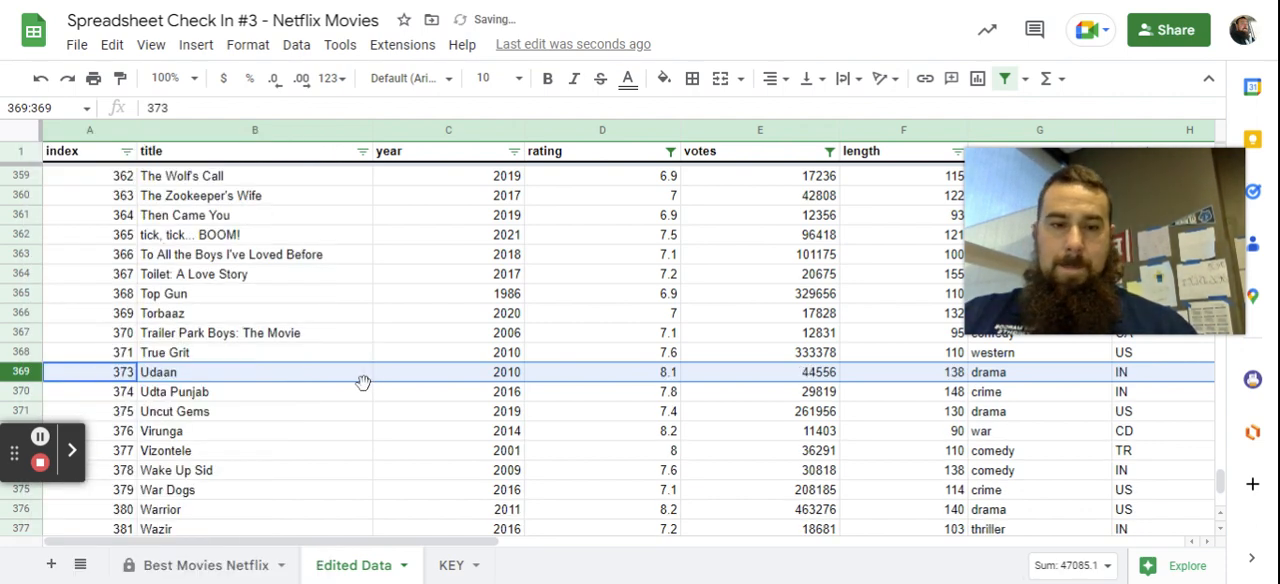
Check the rest of the title list for highlighted duplicates and review the Part 1 cleaning checklist.
scroll(380, 385, down, 5)
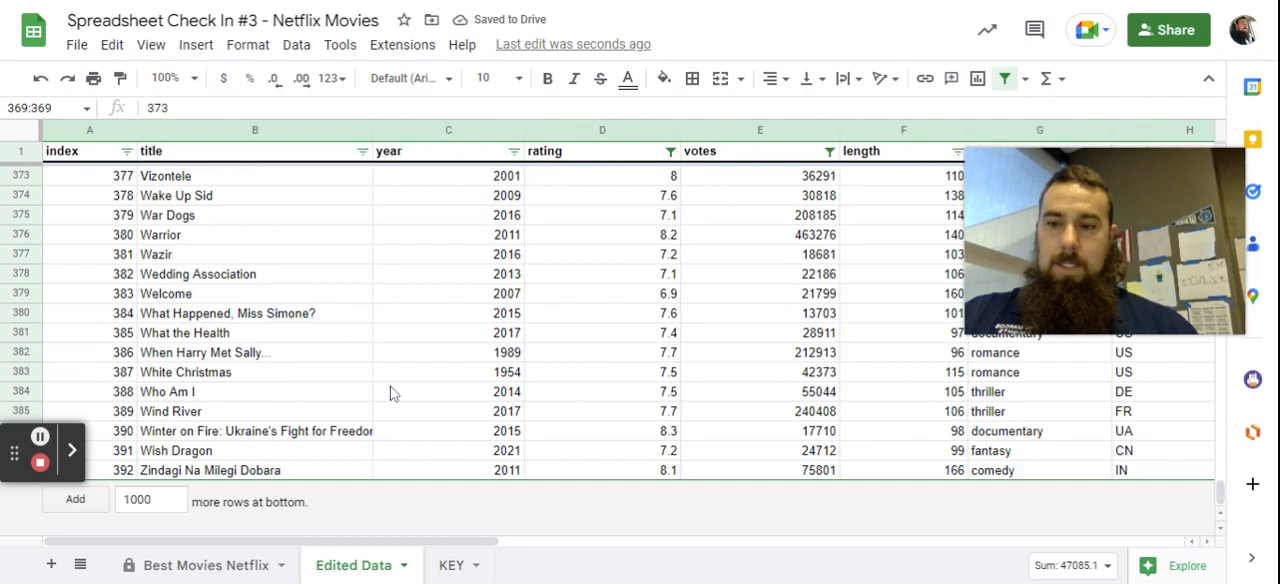
scroll(252, 428, up, 20)
scroll(252, 428, up, 20)
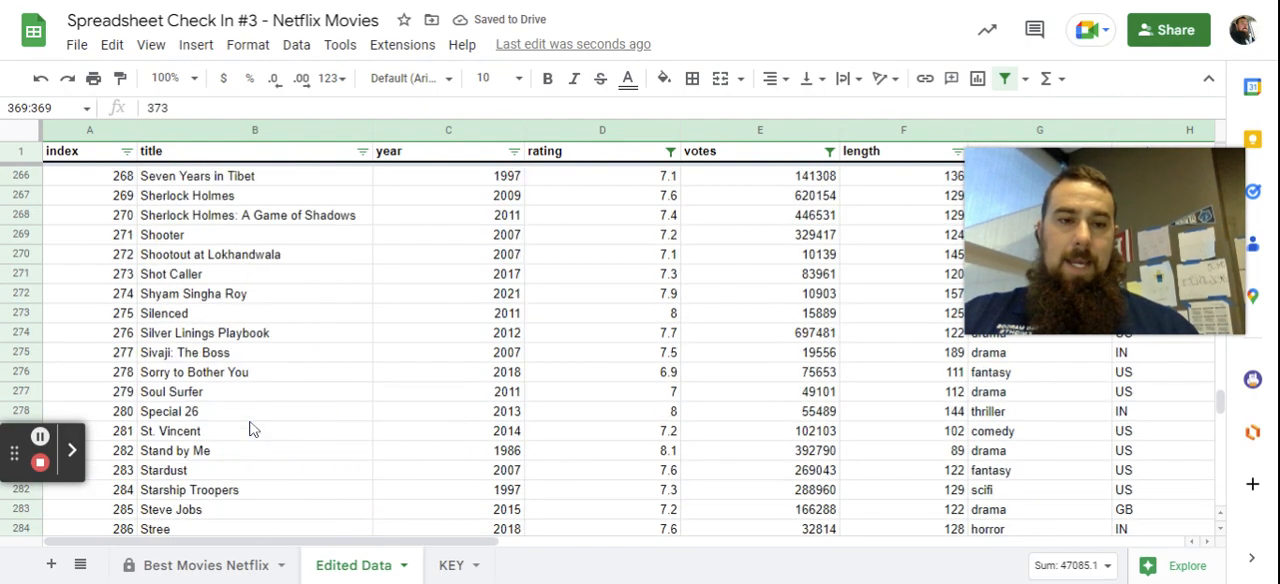
scroll(252, 428, up, 20)
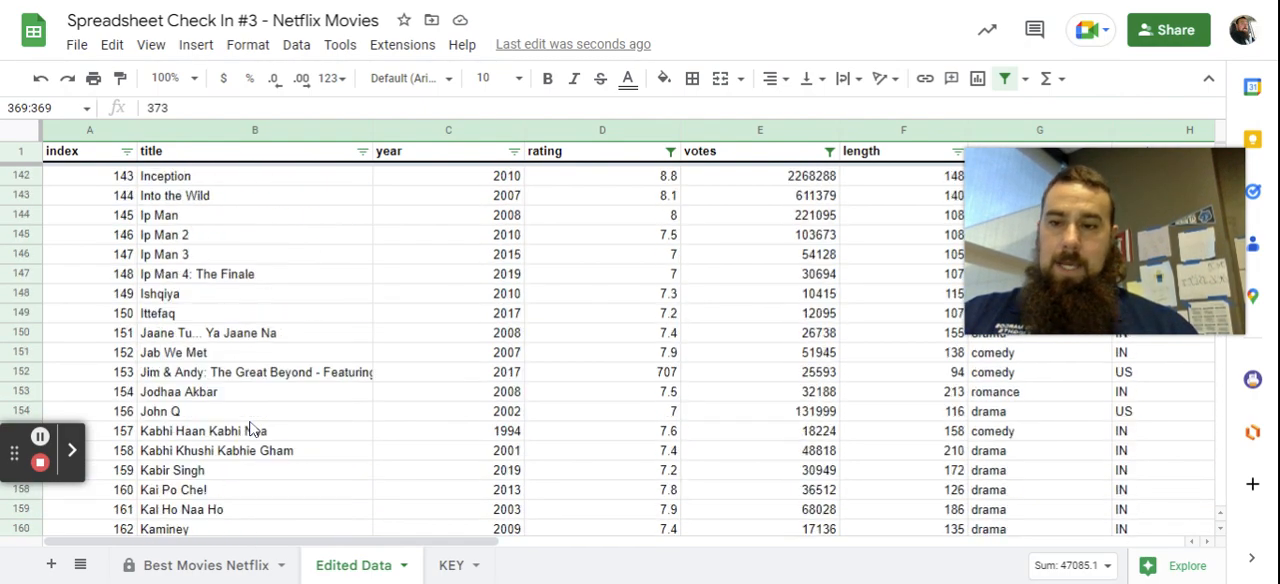
scroll(252, 428, up, 6)
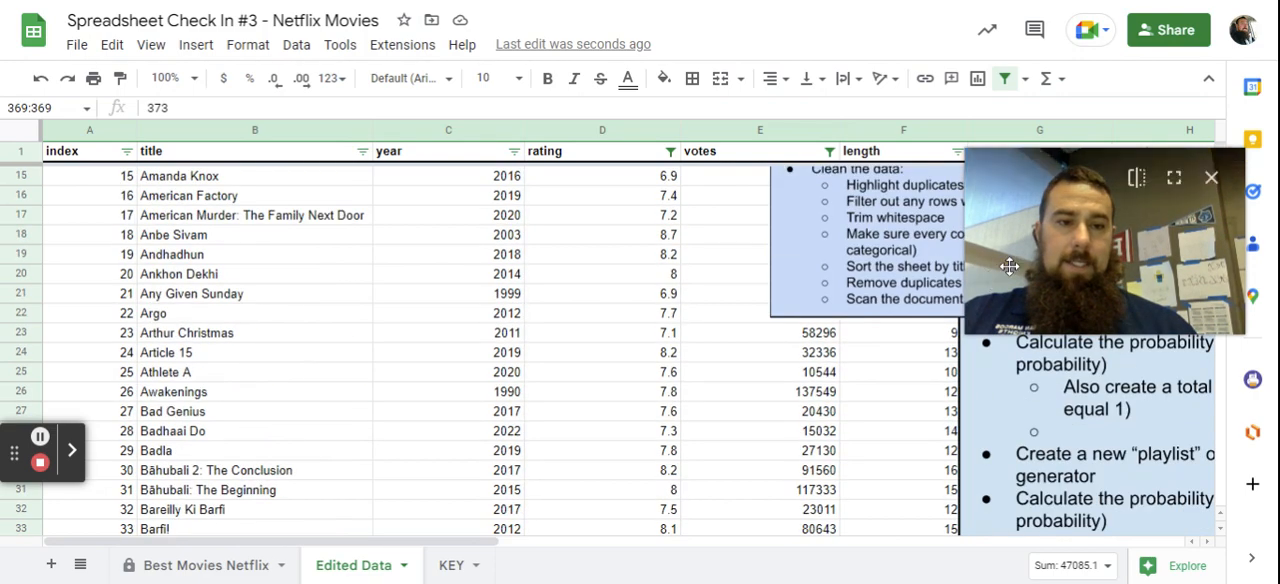
scroll(913, 262, up, 2)
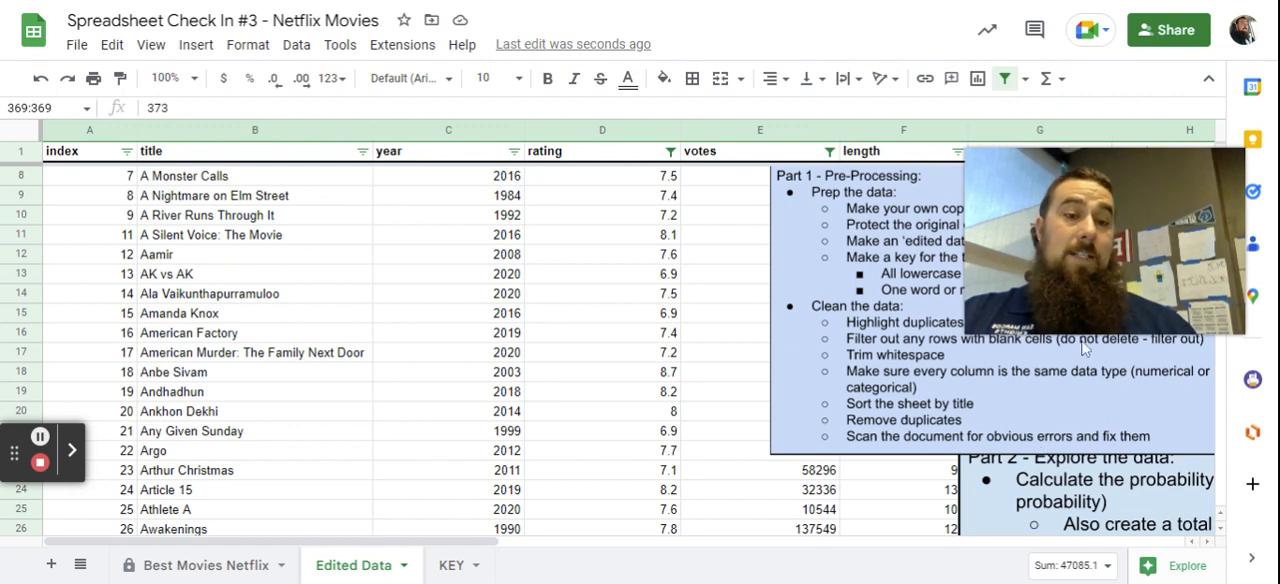
scroll(349, 434, up, 3)
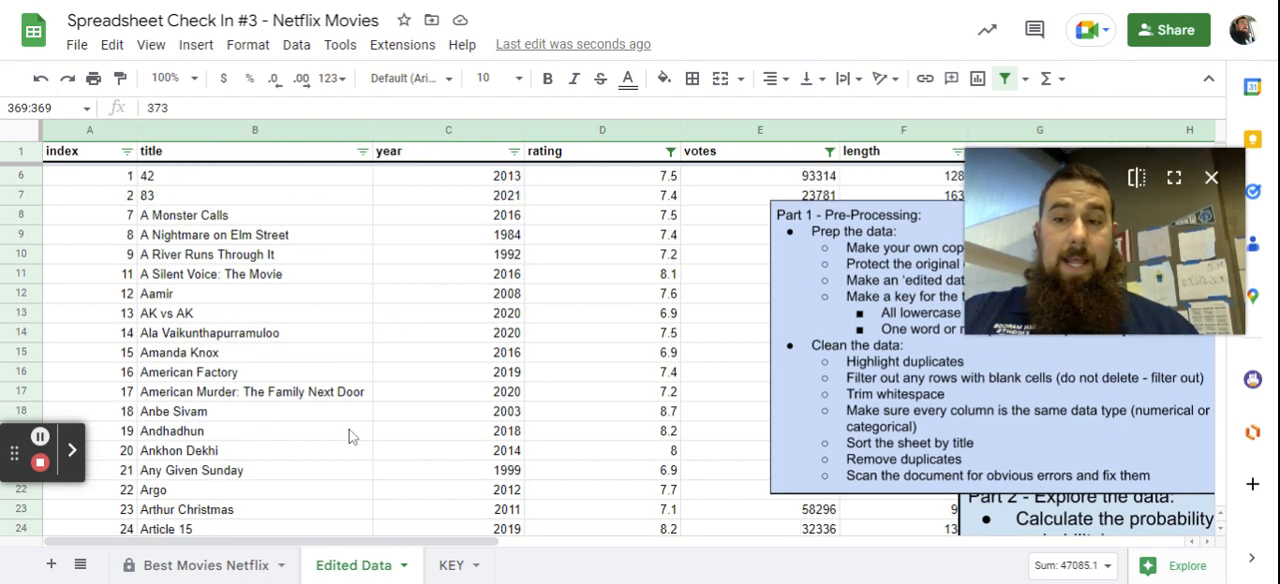
Move the Part 1 - Pre-Processing instructions box off the movie data, beside the country column.
drag(280, 535, 405, 541)
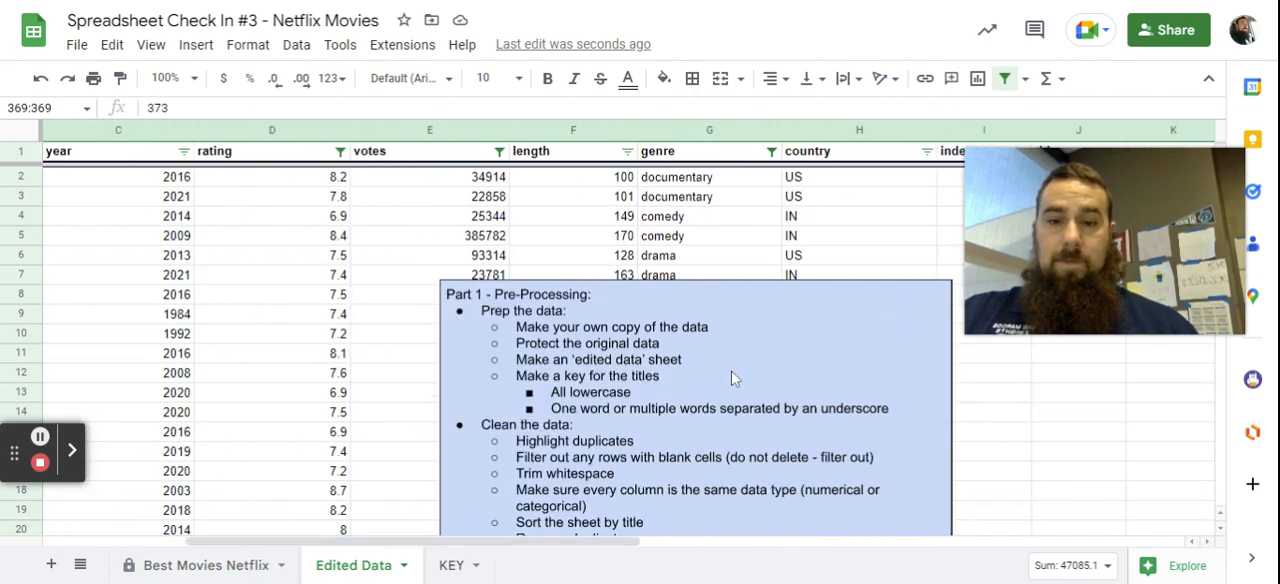
click(729, 336)
drag(708, 348, 1190, 322)
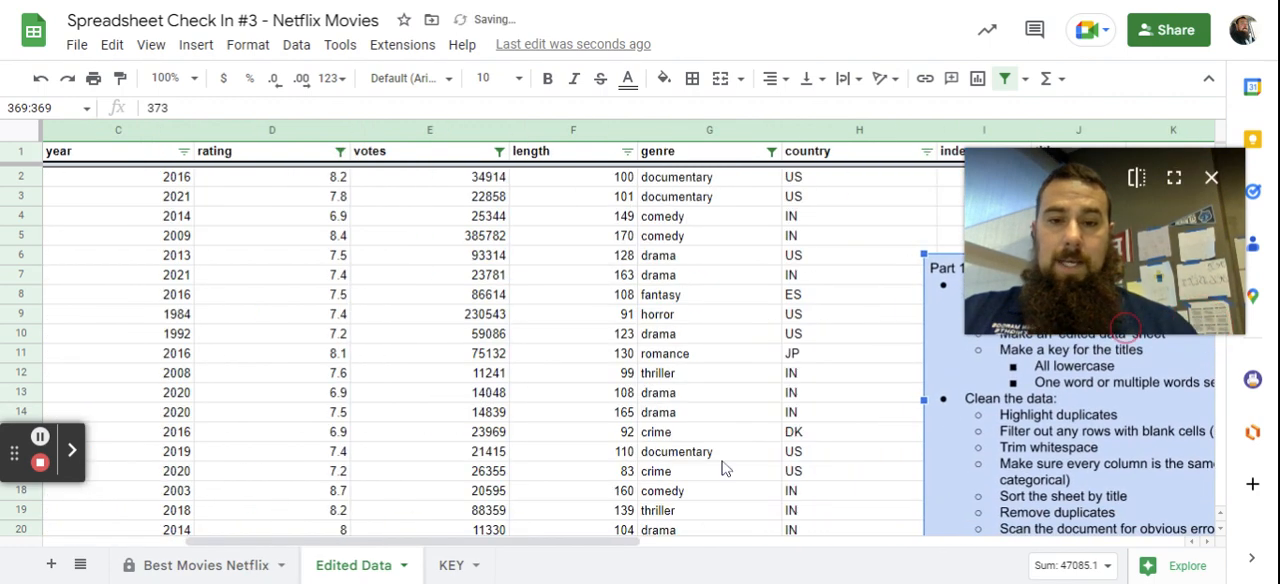
Shrink the Part 2 - Explore the data instructions box and move it off the movie data, beside the country column.
scroll(370, 427, down, 2)
scroll(369, 427, down, 2)
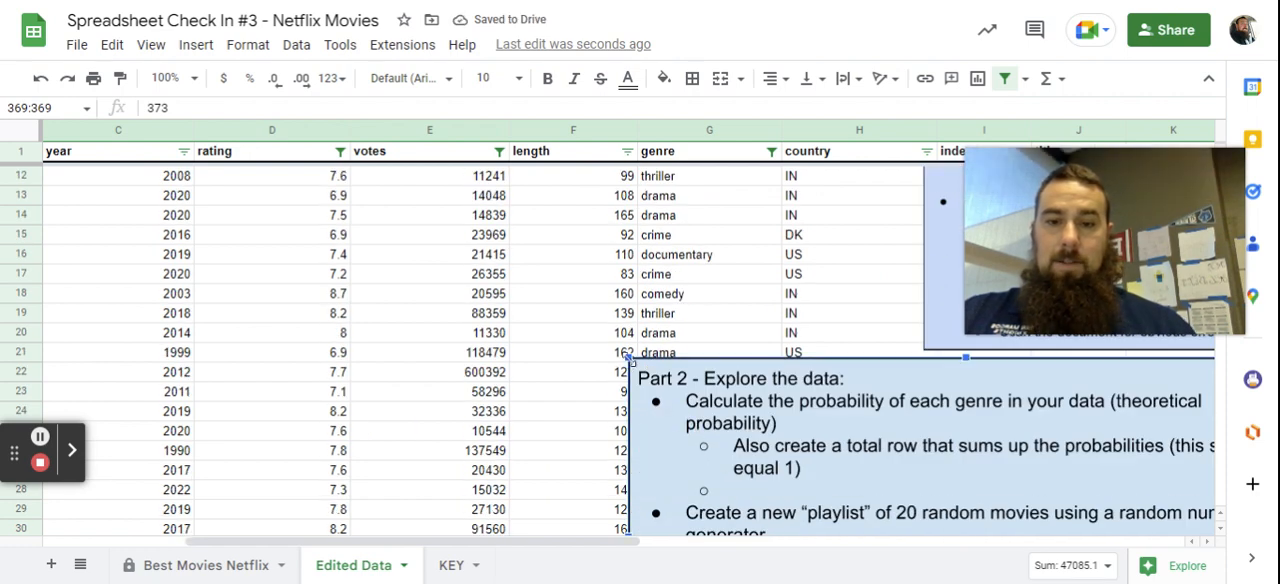
mouse_move(628, 358)
mouse_down()
mouse_move(643, 357)
mouse_move(749, 457)
mouse_move(809, 486)
mouse_move(975, 405)
mouse_up()
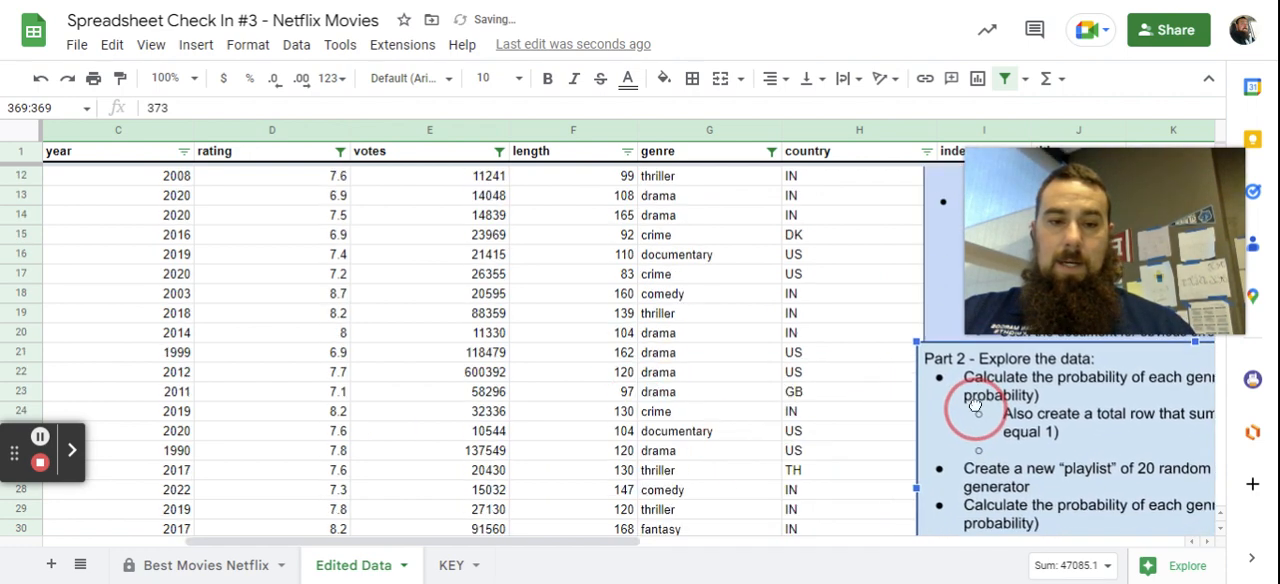
Scan the year, rating, votes, length, genre, country and title columns through the last row for obvious errors.
scroll(575, 470, down, 3)
click(545, 542)
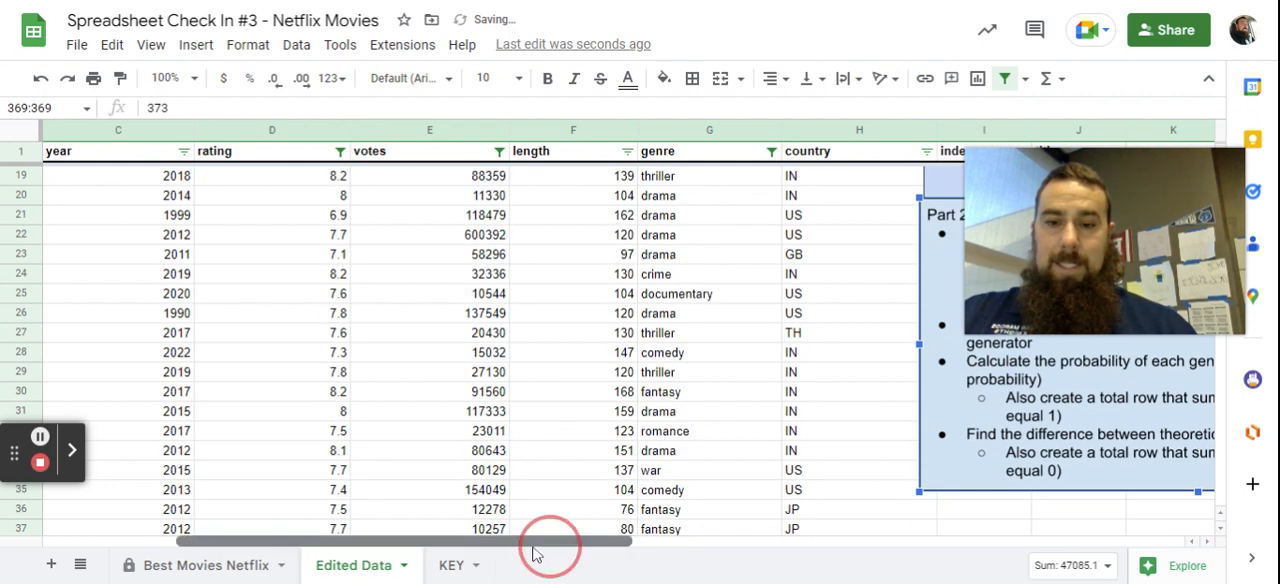
drag(533, 550, 546, 547)
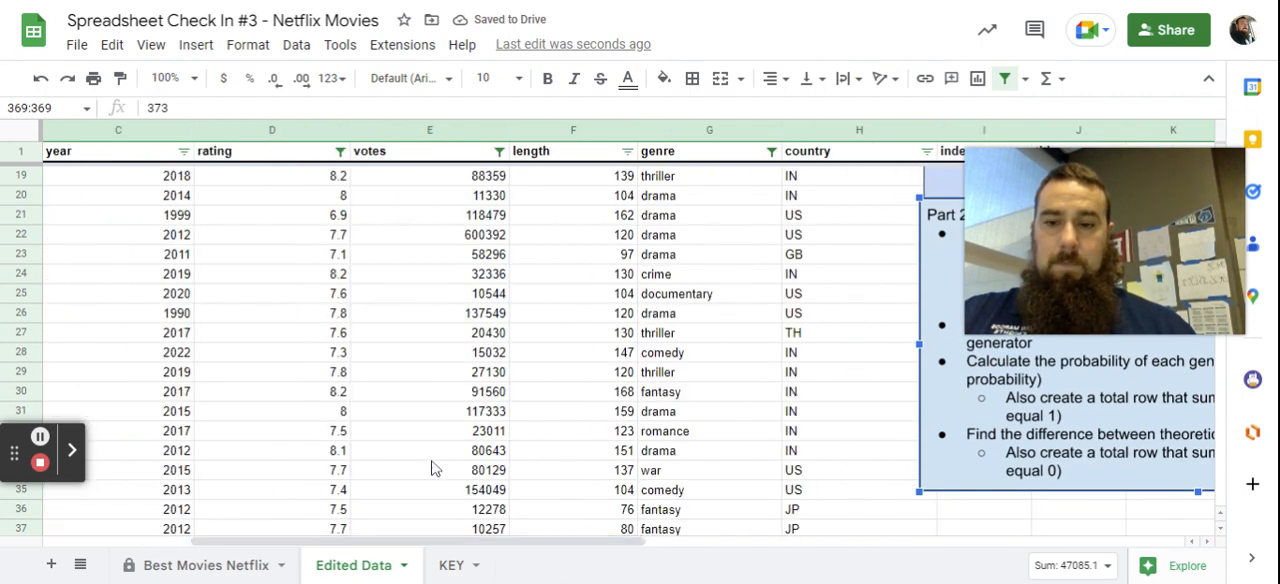
scroll(432, 469, down, 9)
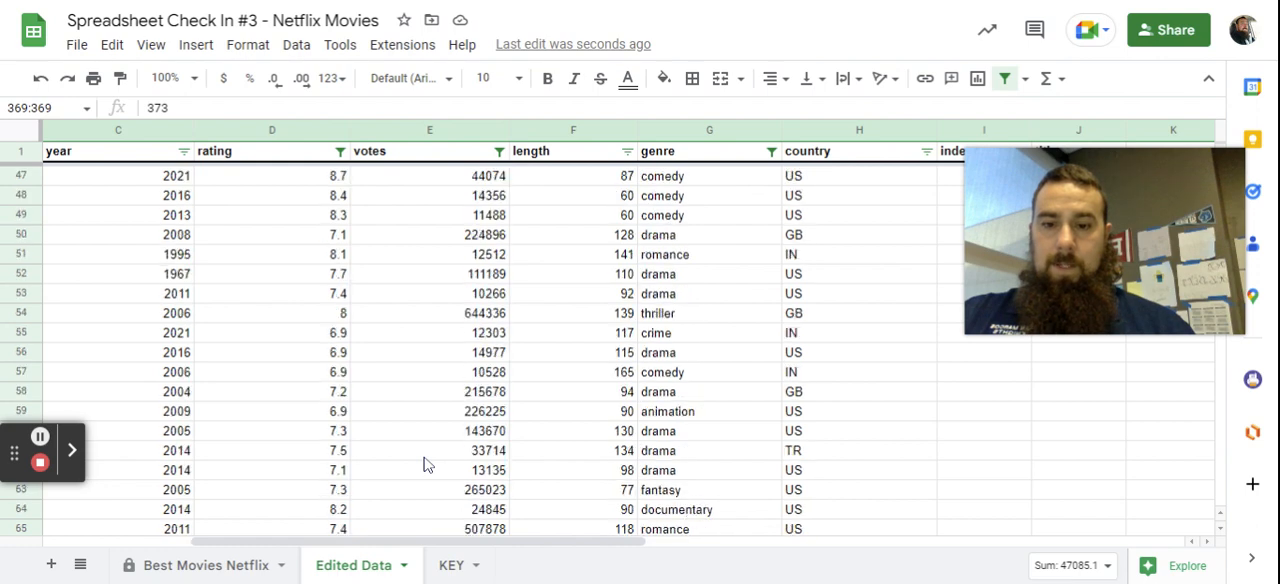
scroll(424, 464, down, 10)
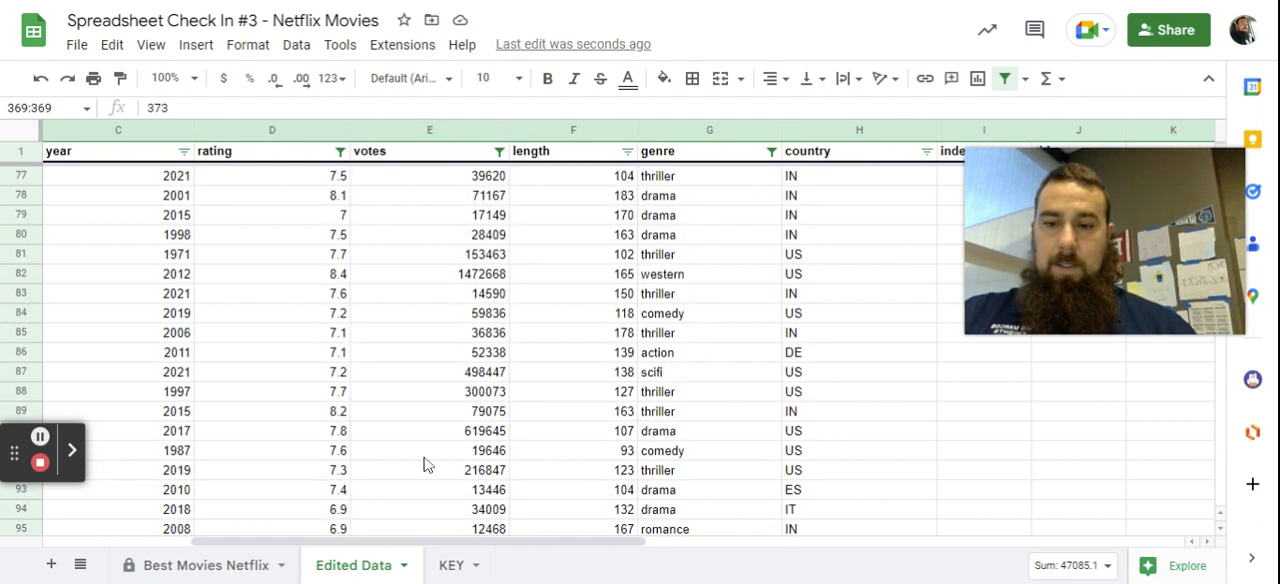
scroll(424, 464, down, 8)
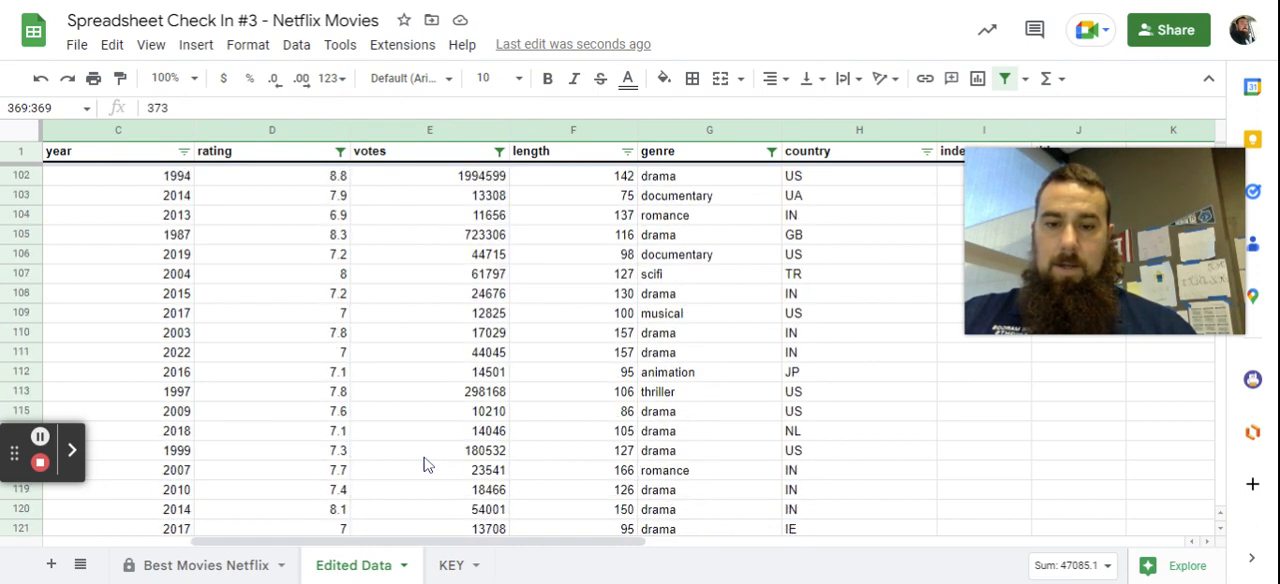
scroll(424, 464, down, 9)
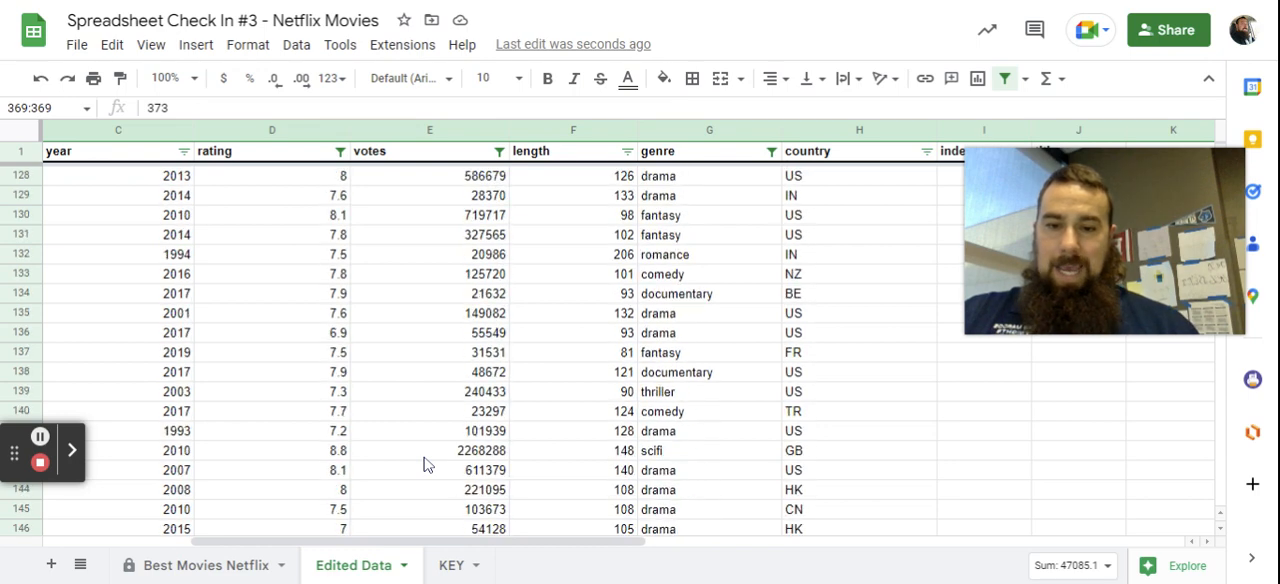
scroll(424, 464, down, 11)
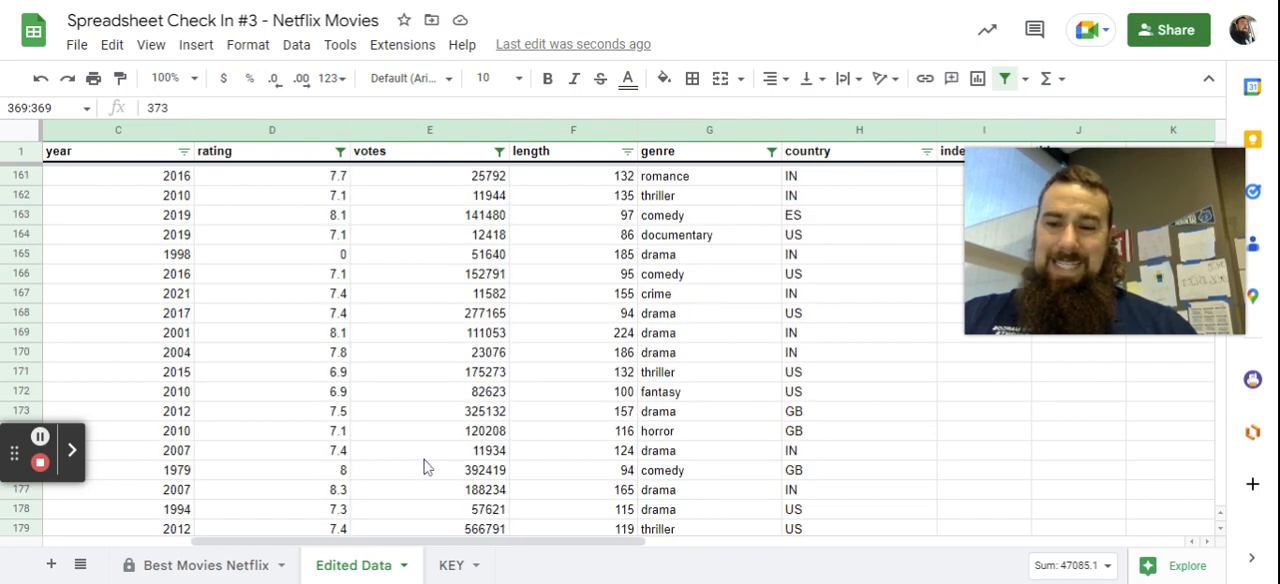
scroll(426, 466, down, 10)
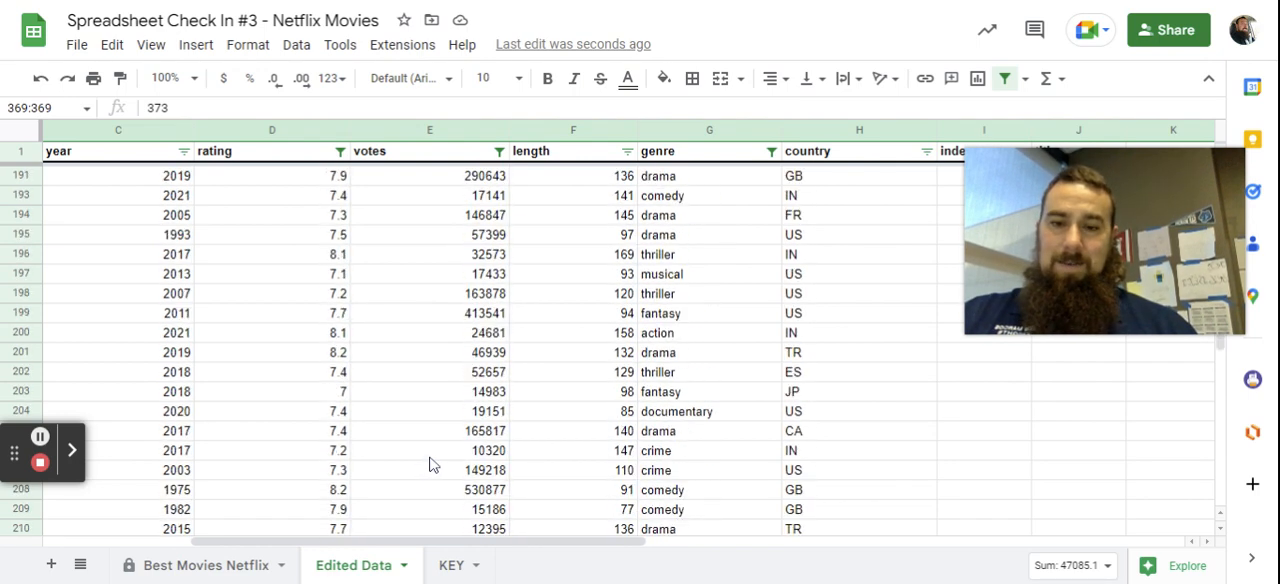
scroll(429, 464, down, 8)
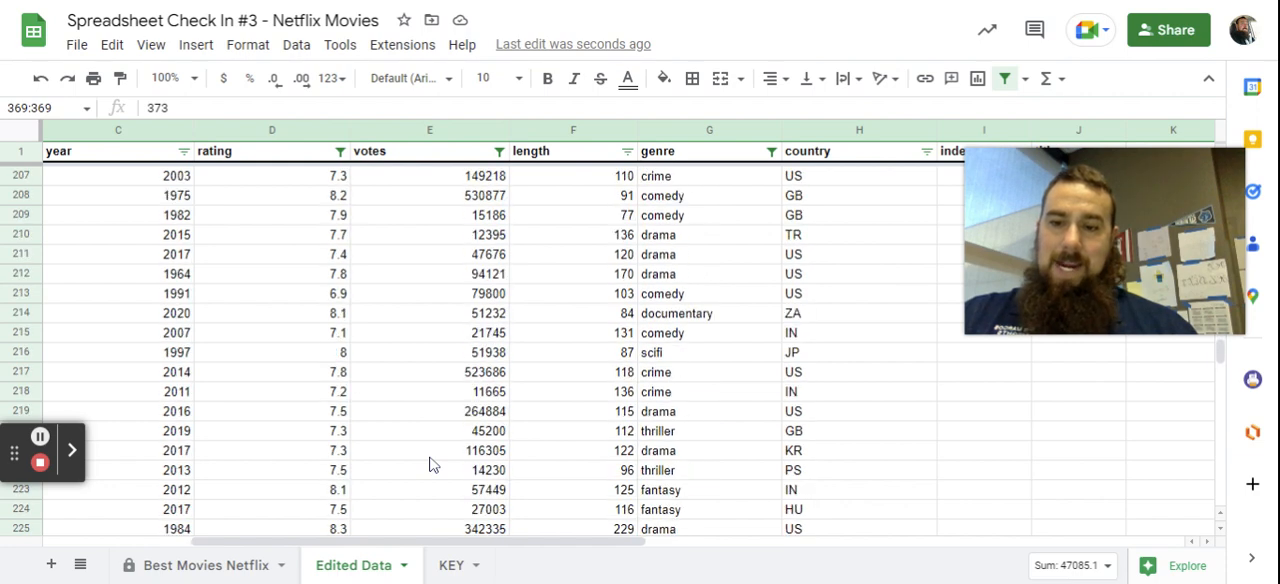
scroll(360, 376, down, 10)
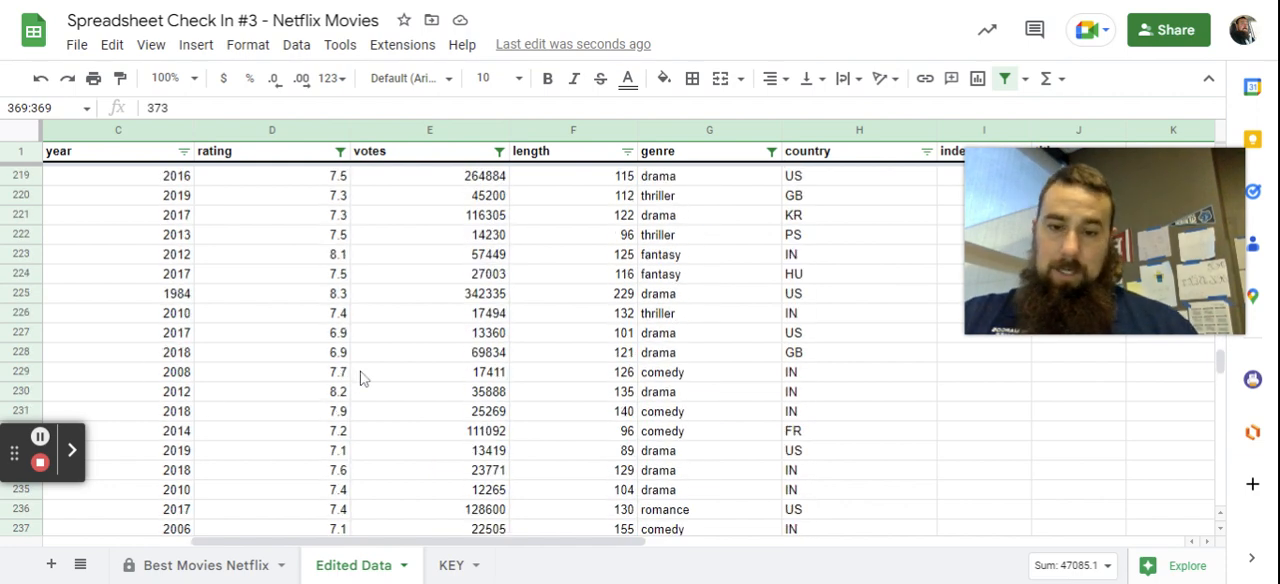
scroll(361, 377, down, 6)
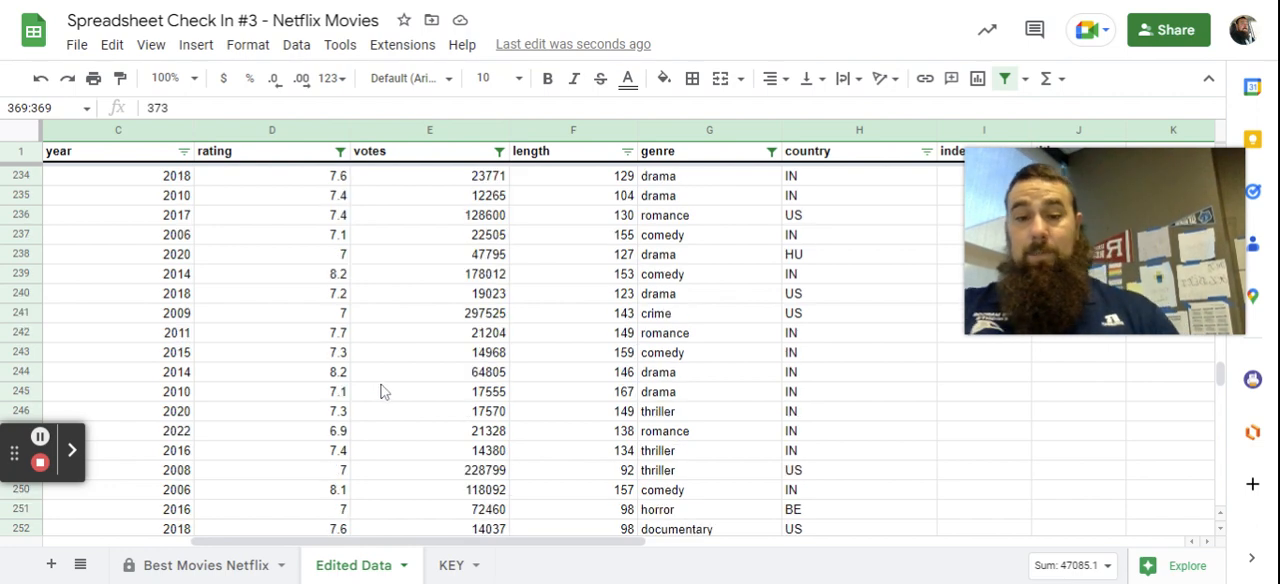
scroll(383, 393, down, 4)
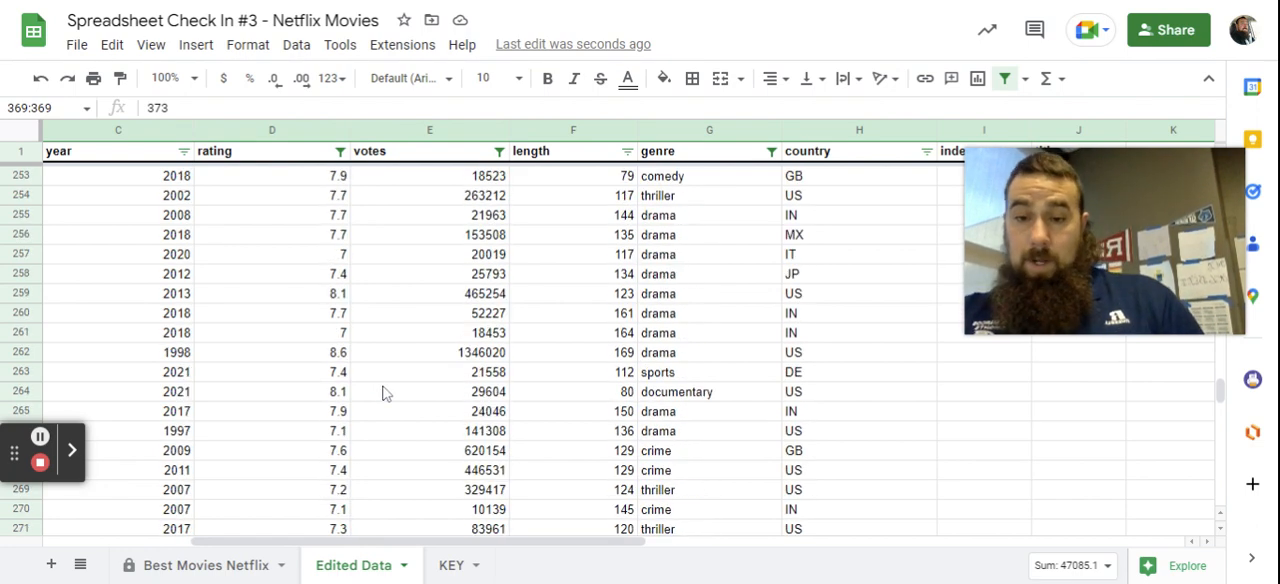
scroll(384, 393, down, 8)
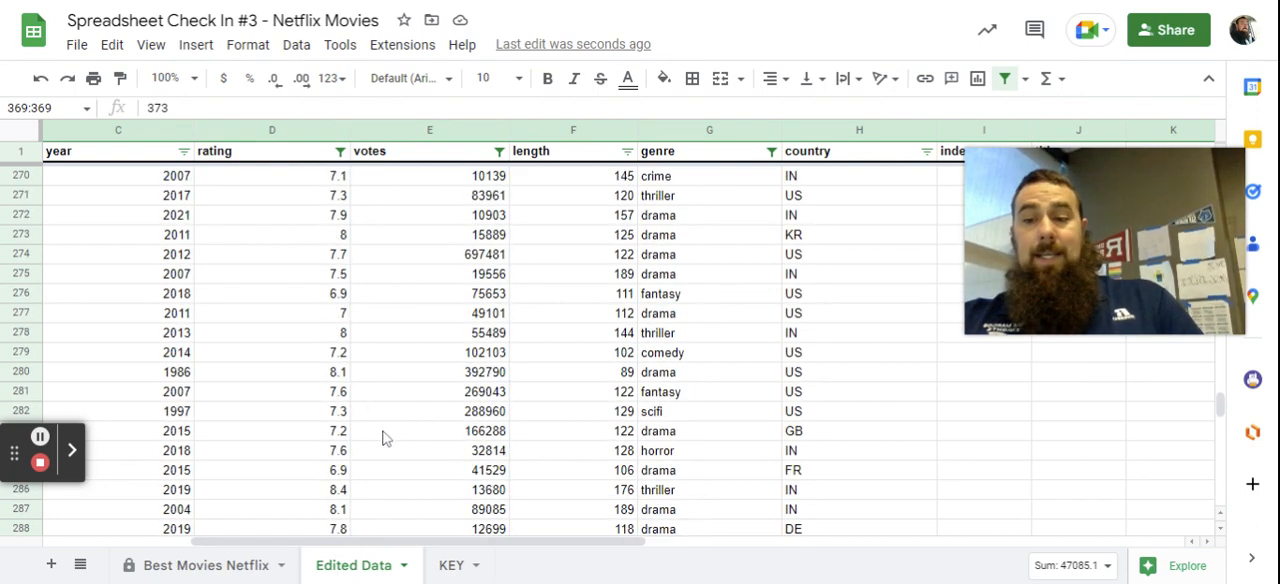
scroll(373, 451, down, 13)
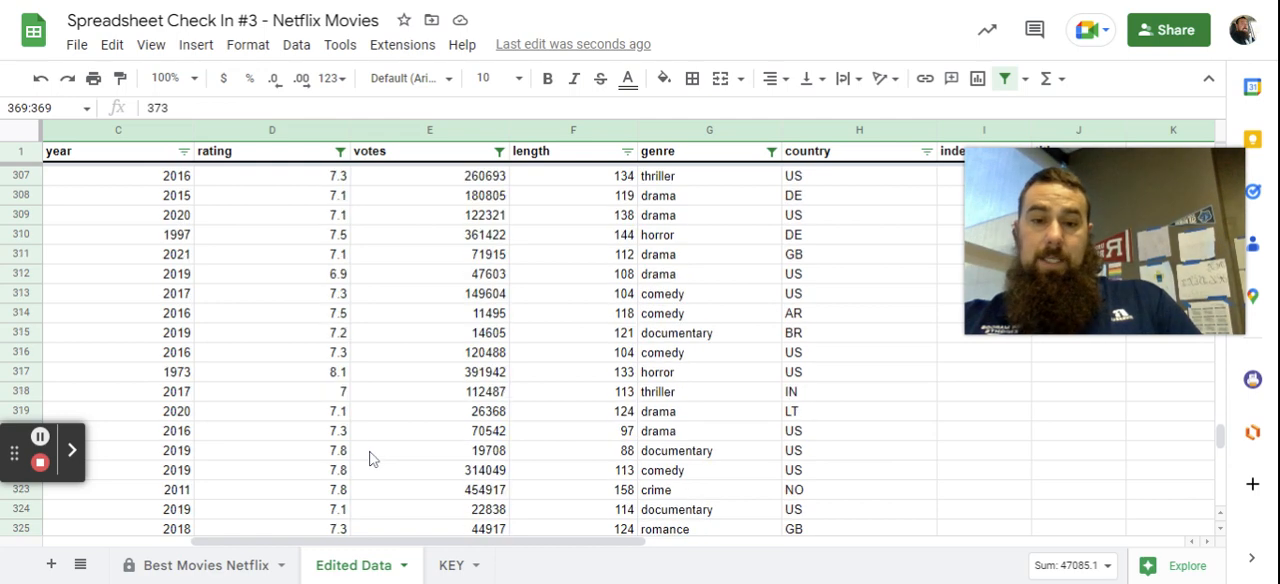
scroll(396, 482, down, 11)
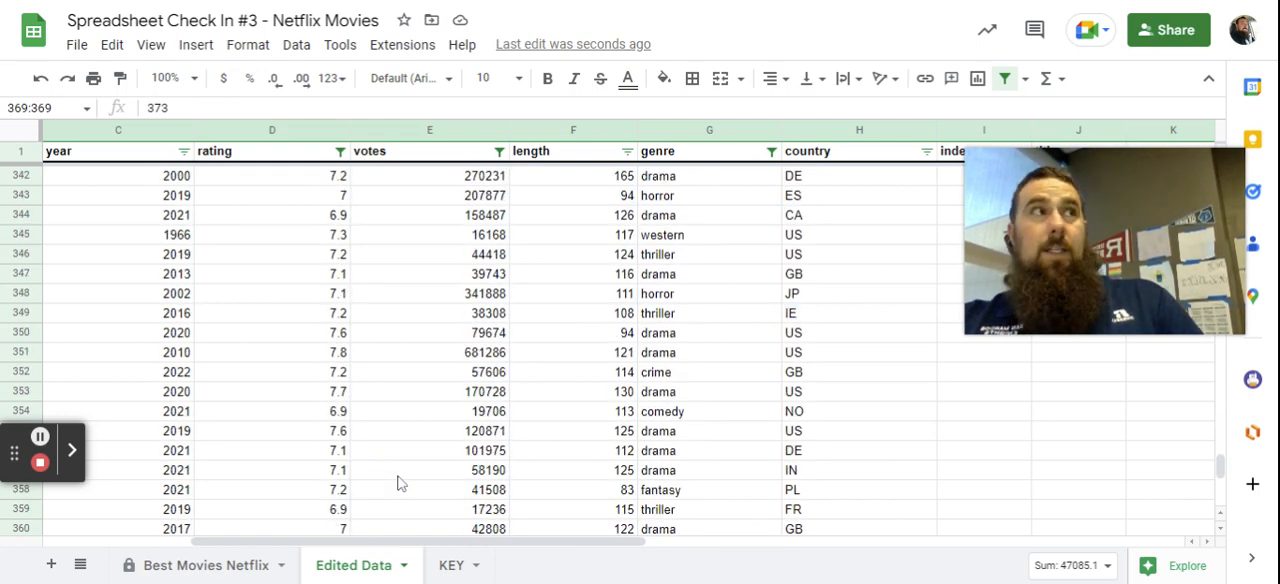
scroll(397, 483, down, 6)
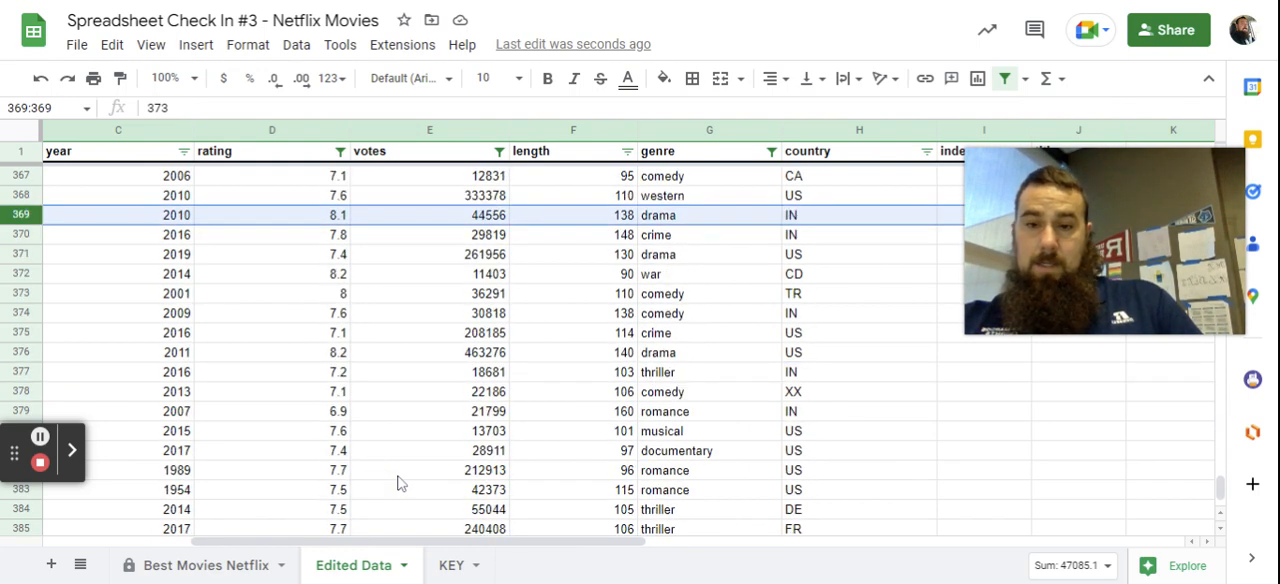
scroll(397, 483, down, 2)
drag(610, 540, 388, 545)
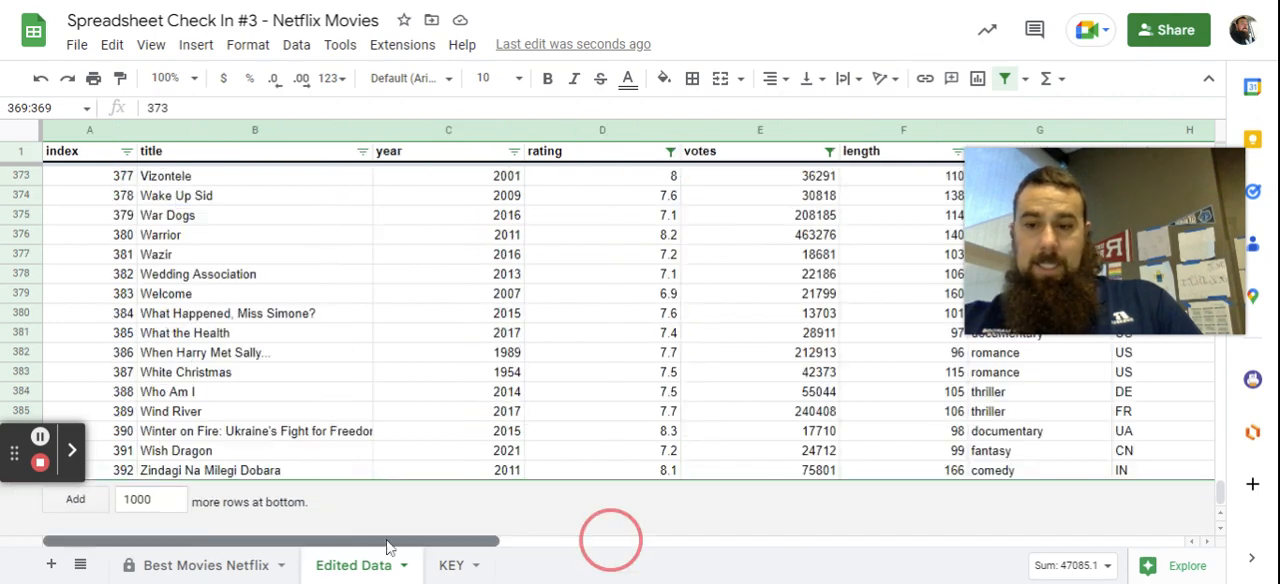
scroll(256, 480, up, 20)
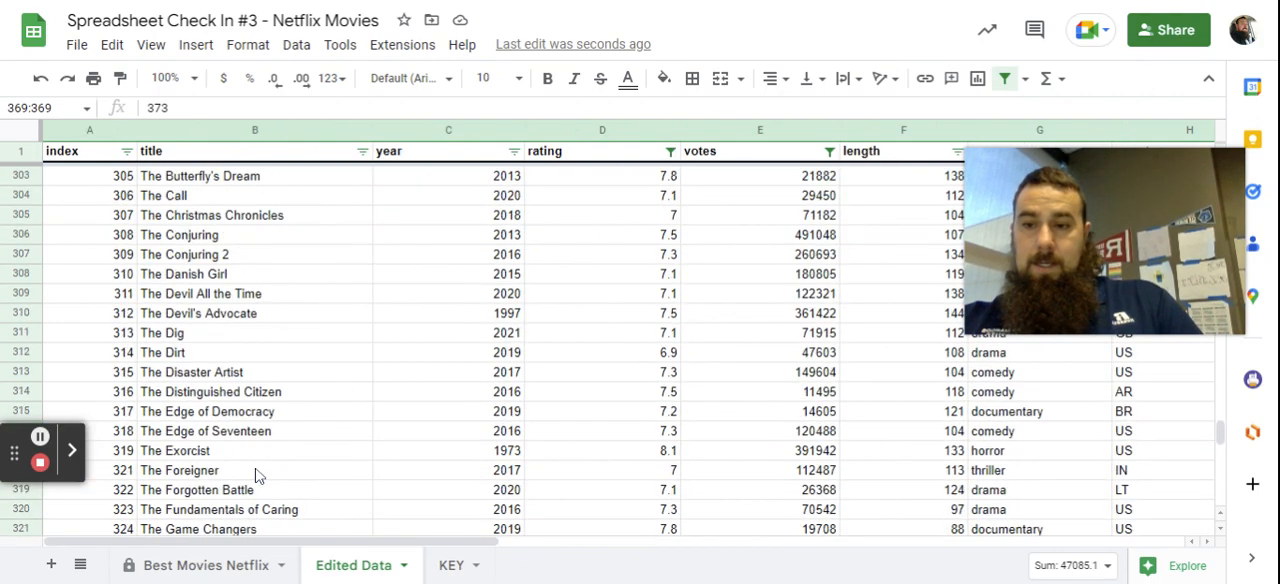
scroll(256, 476, up, 20)
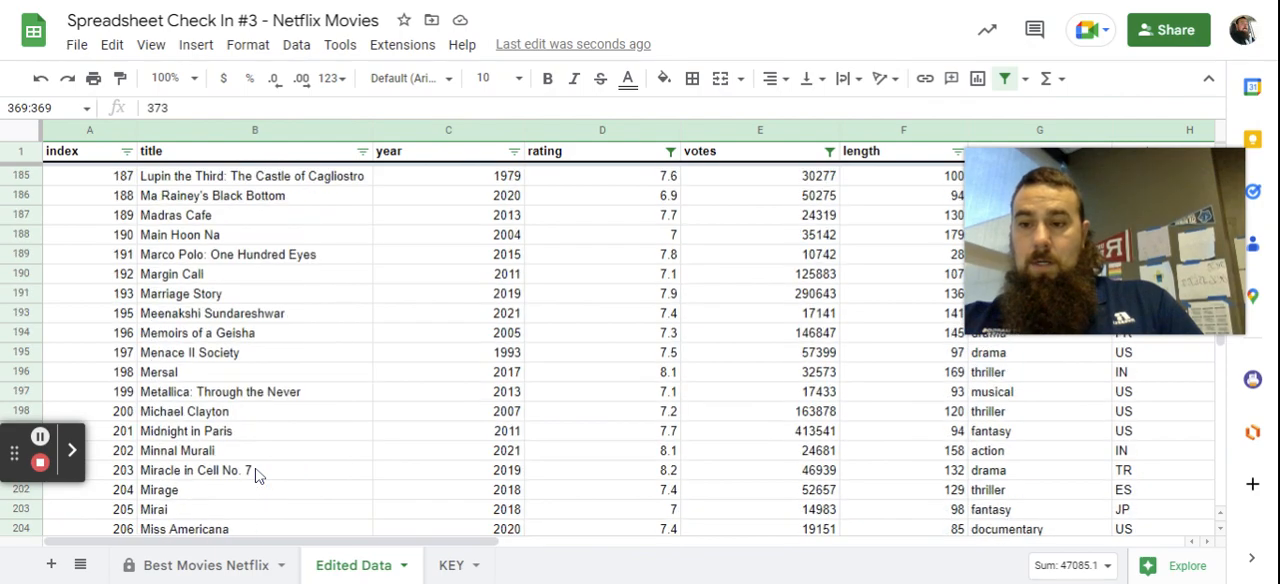
scroll(256, 476, up, 20)
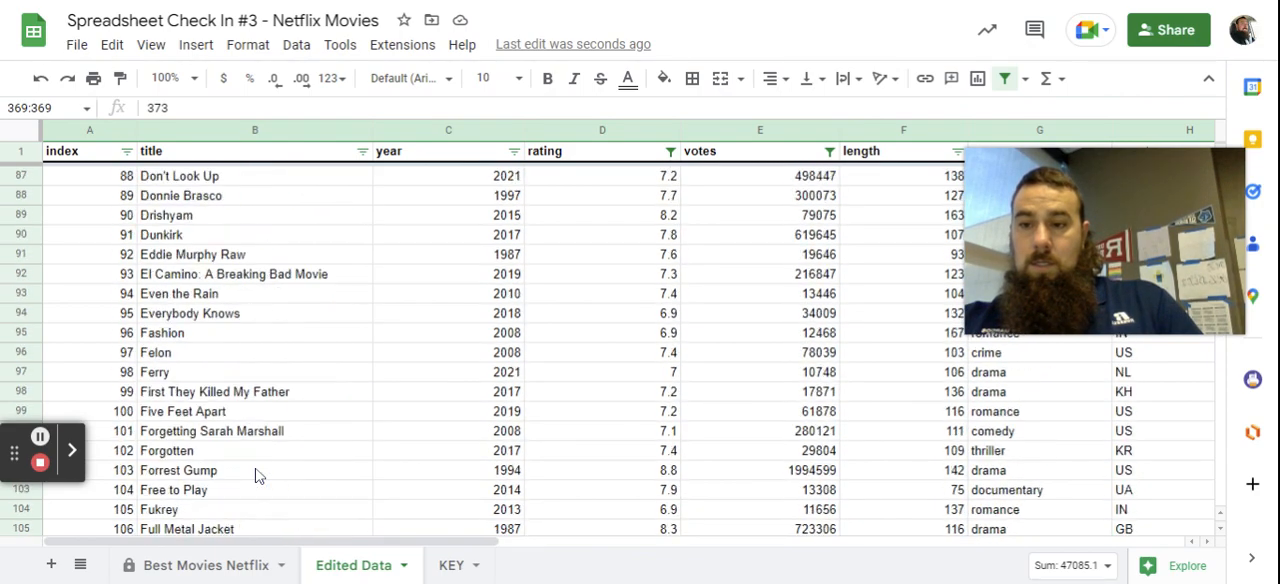
scroll(256, 476, up, 20)
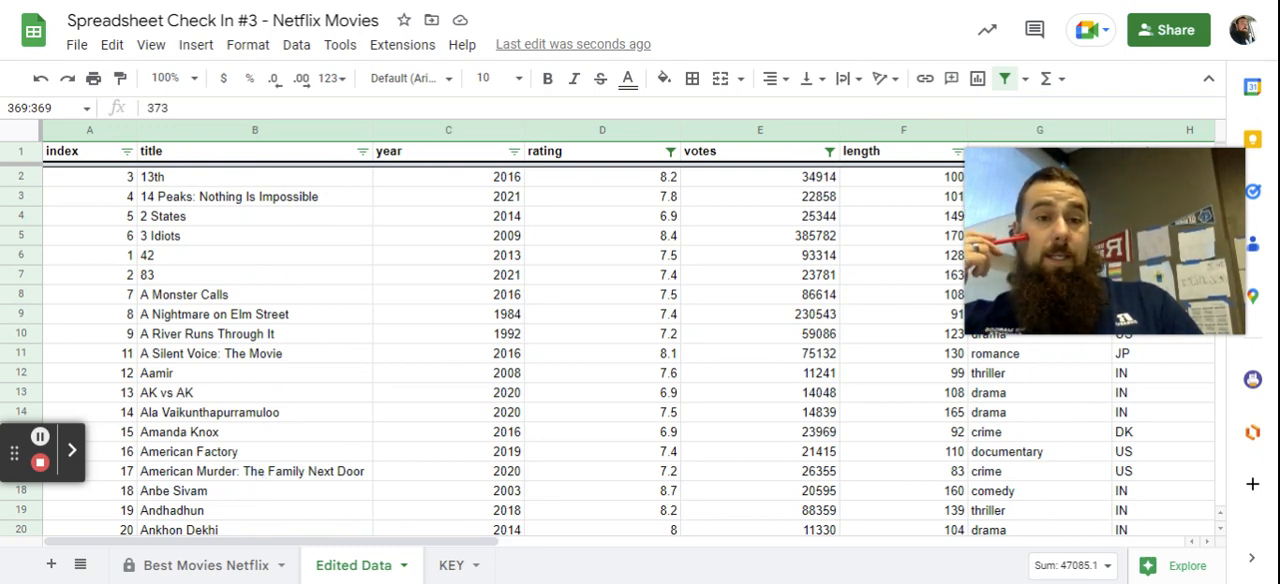
Move the Part 1 instructions box over the genre and country columns, and raise the Part 2 - Explore the data box beside it at row 9.
drag(478, 543, 828, 556)
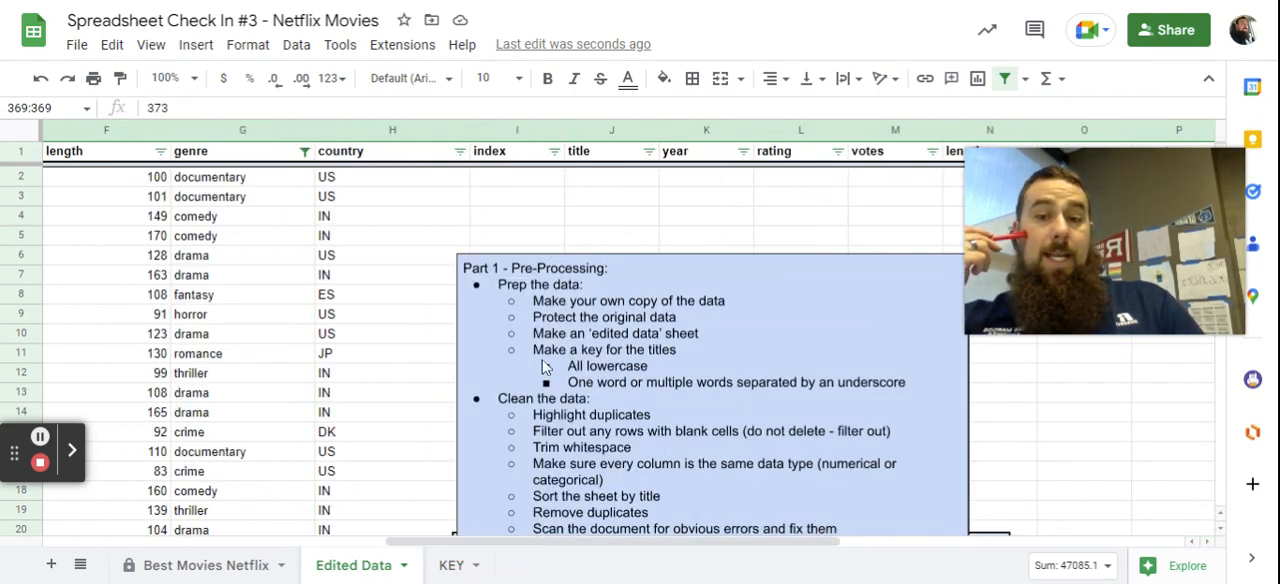
scroll(546, 370, down, 1)
scroll(678, 418, down, 2)
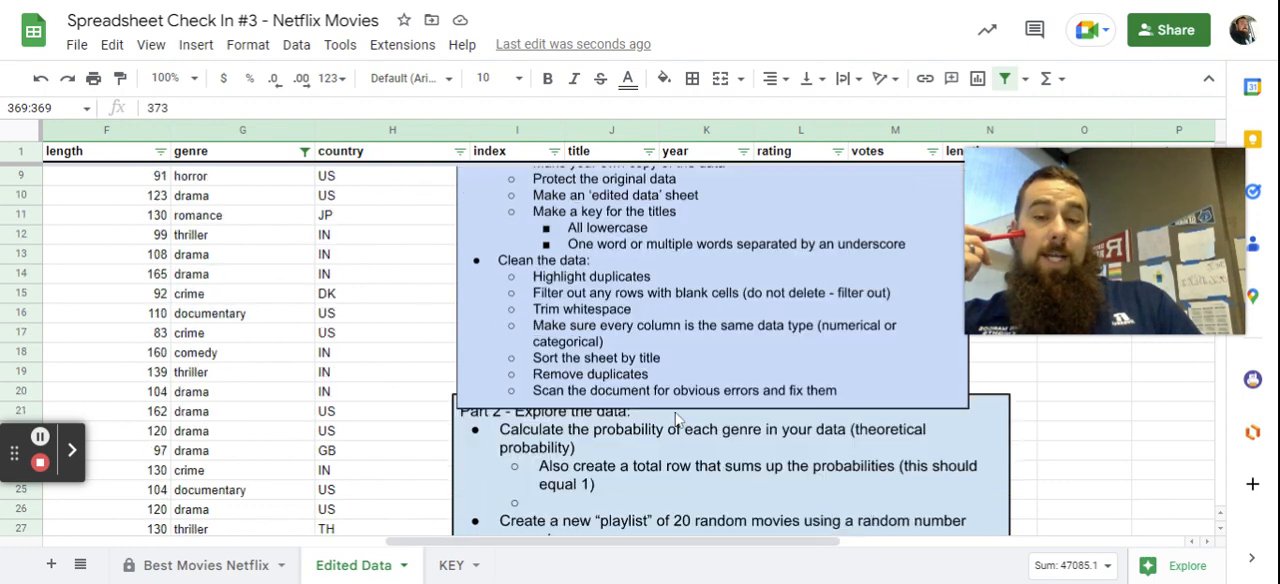
scroll(698, 410, up, 1)
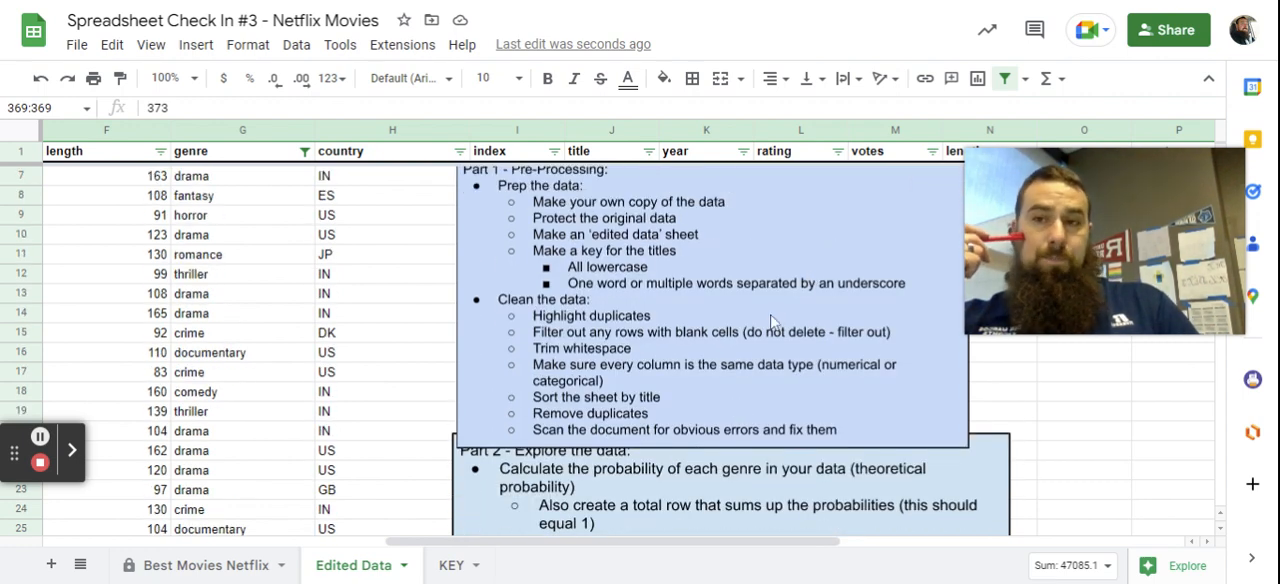
click(567, 245)
drag(781, 241, 217, 283)
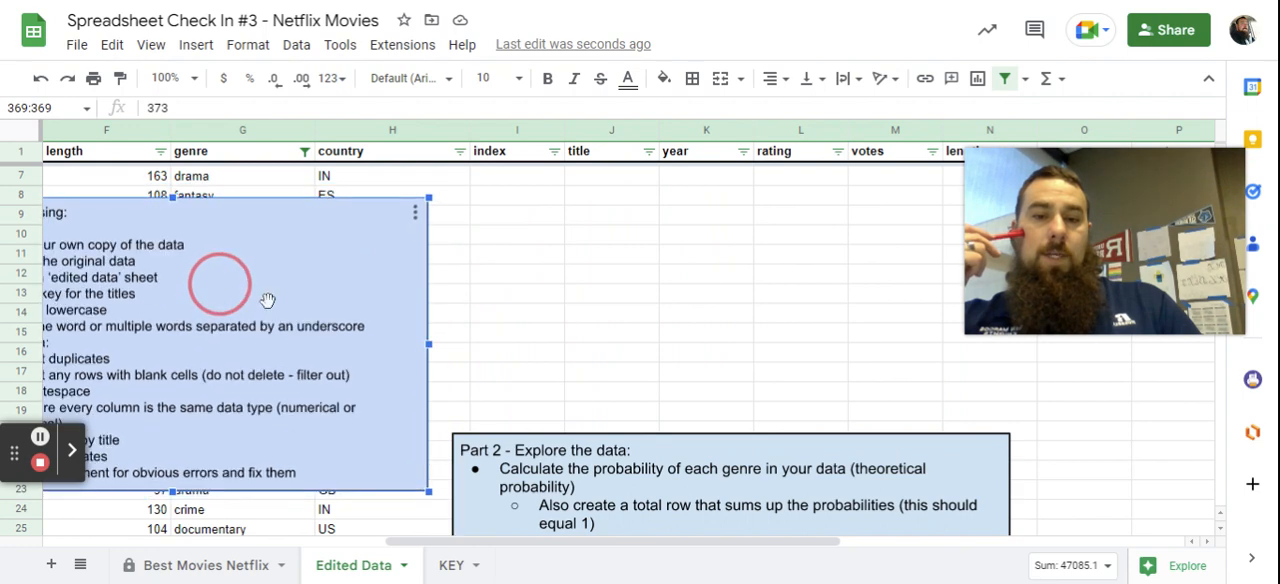
click(709, 449)
drag(709, 449, 708, 217)
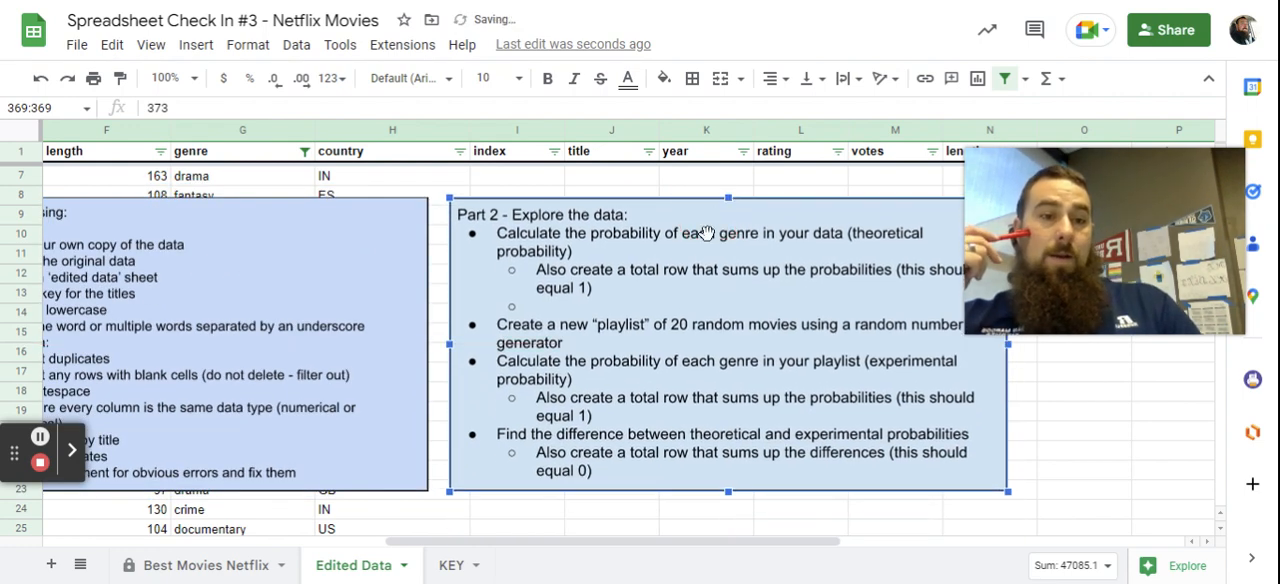